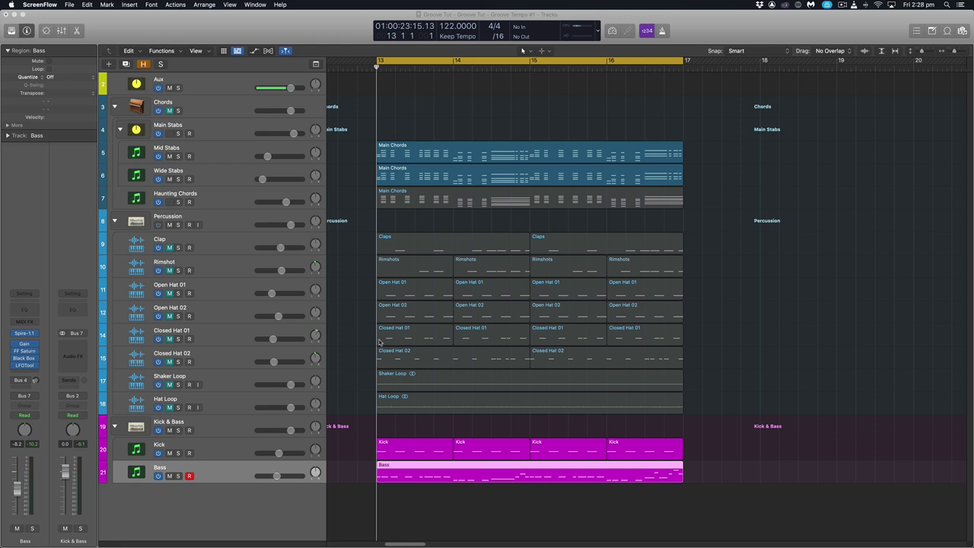
- Select the Kick regions and the Bass region in turn, and play back the kick and bass groove
{"action": "left_click_drag", "start_coordinate": [360, 445], "coordinate": [625, 446]}
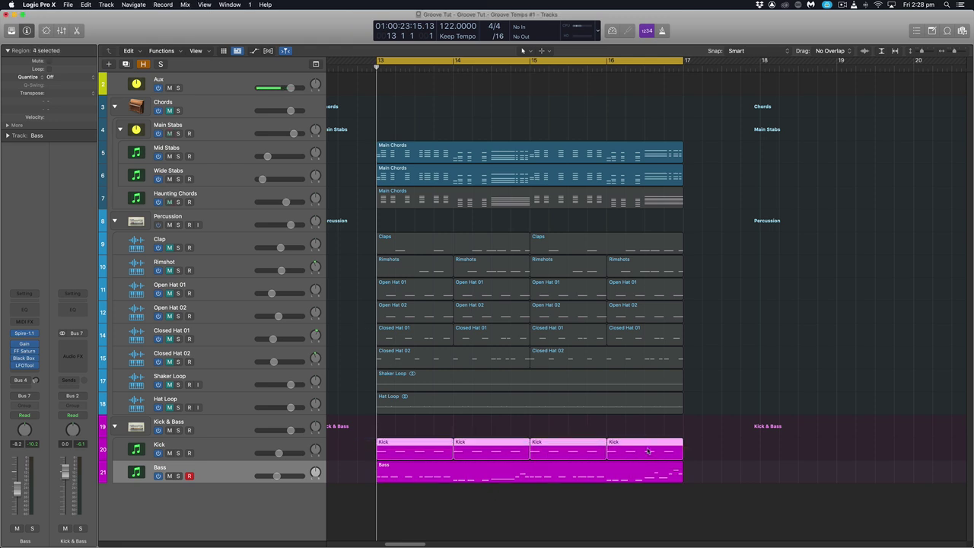
{"action": "left_click_drag", "start_coordinate": [718, 476], "coordinate": [492, 481]}
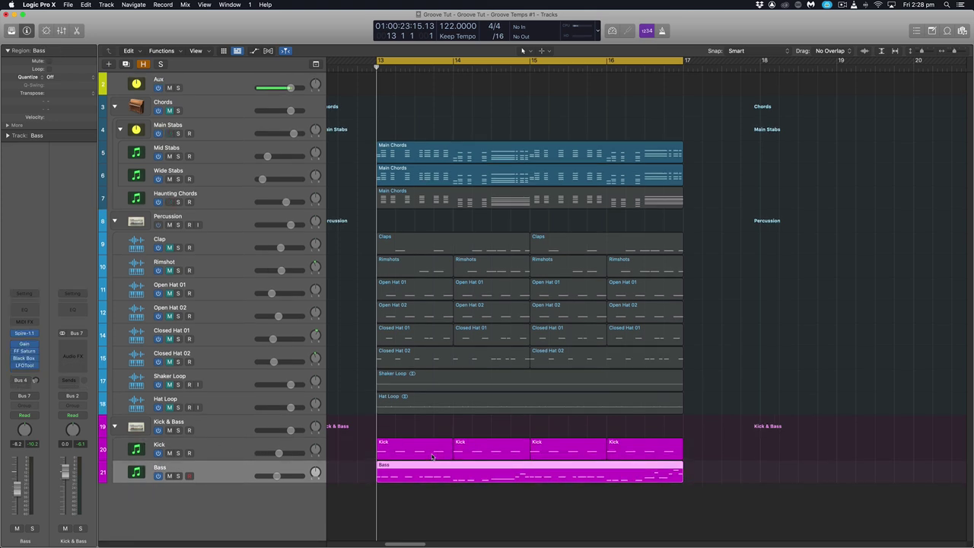
{"action": "key", "text": "space"}
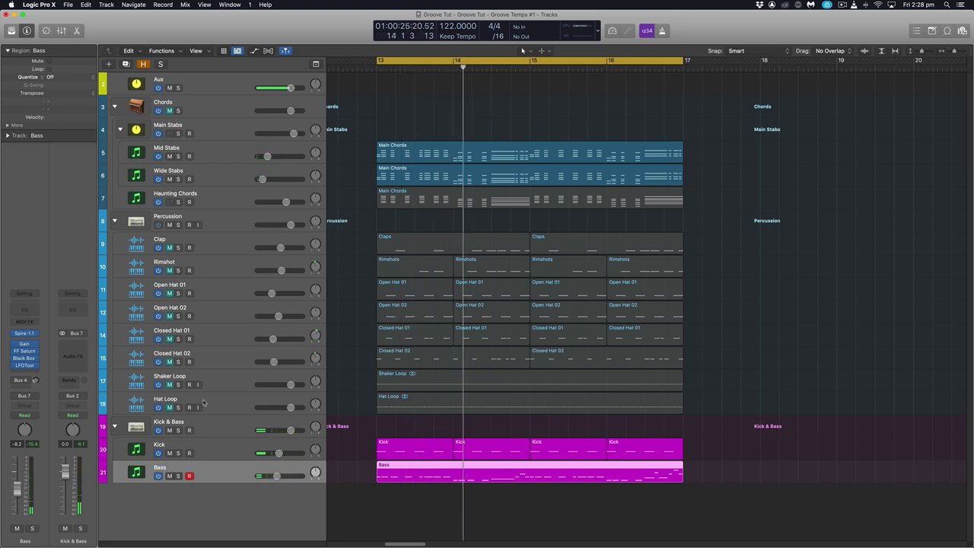
- Unmute the Hat Loop track and audition it with the Kick & Bass group playing and muted
{"action": "left_click", "coordinate": [170, 407]}
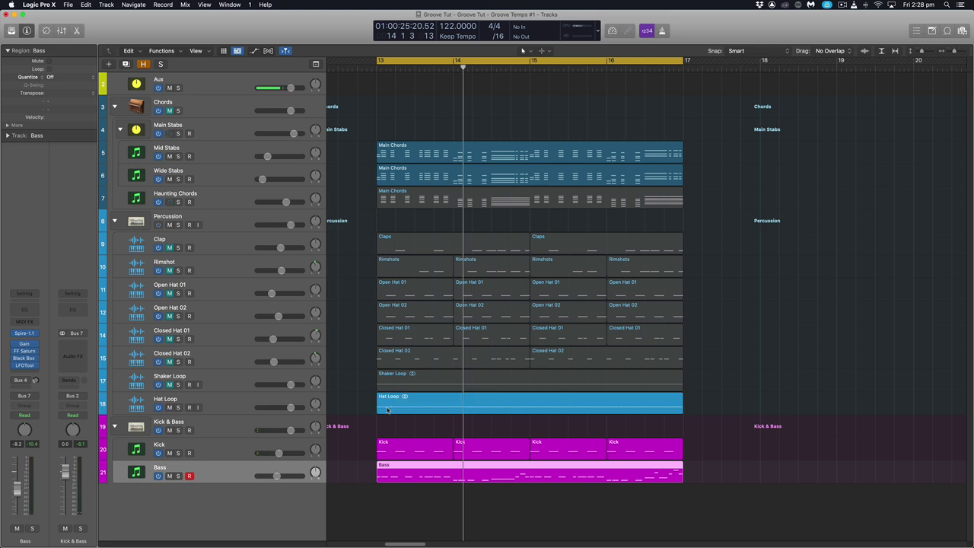
{"action": "key", "text": "space"}
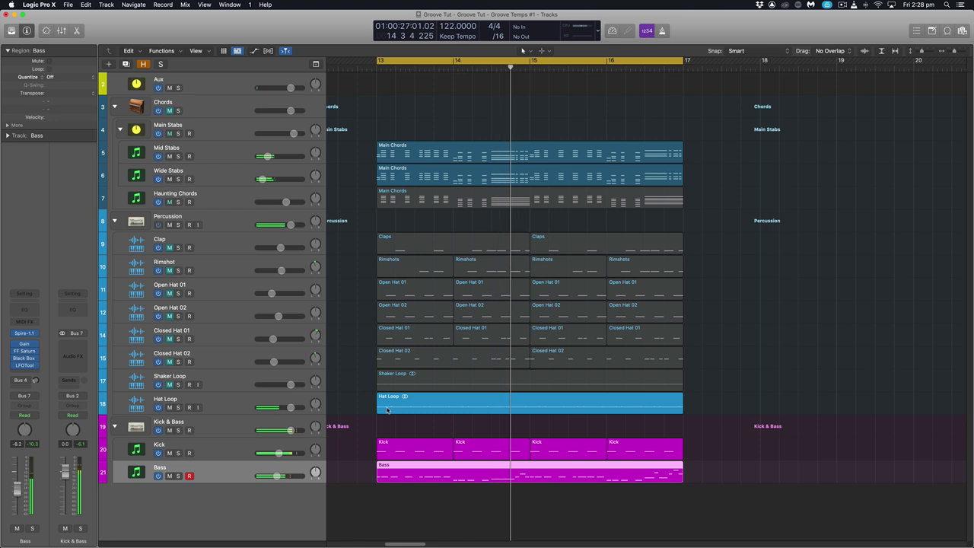
{"action": "left_click", "coordinate": [169, 431]}
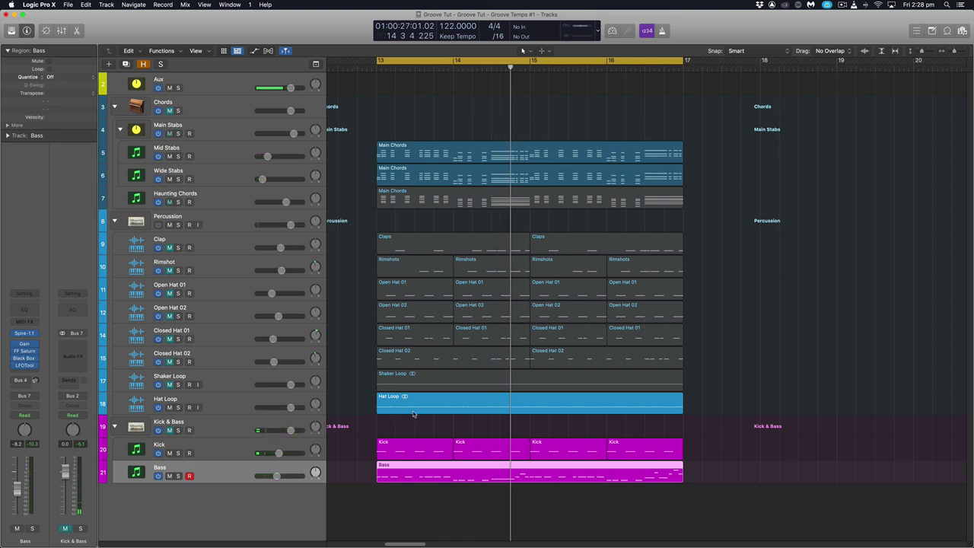
{"action": "key", "text": "space"}
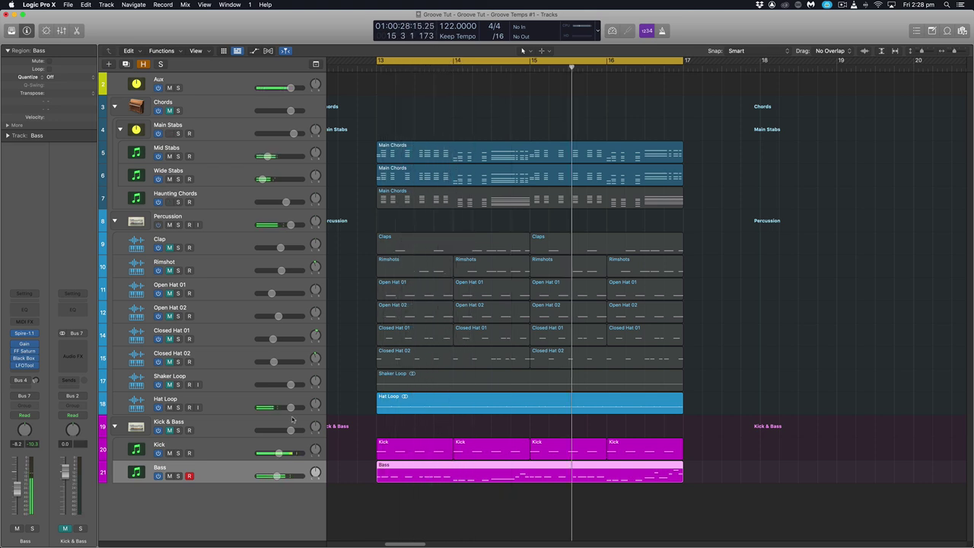
- Play back the kick and bass groove again with the Hat Loop muted
{"action": "left_click", "coordinate": [339, 488]}
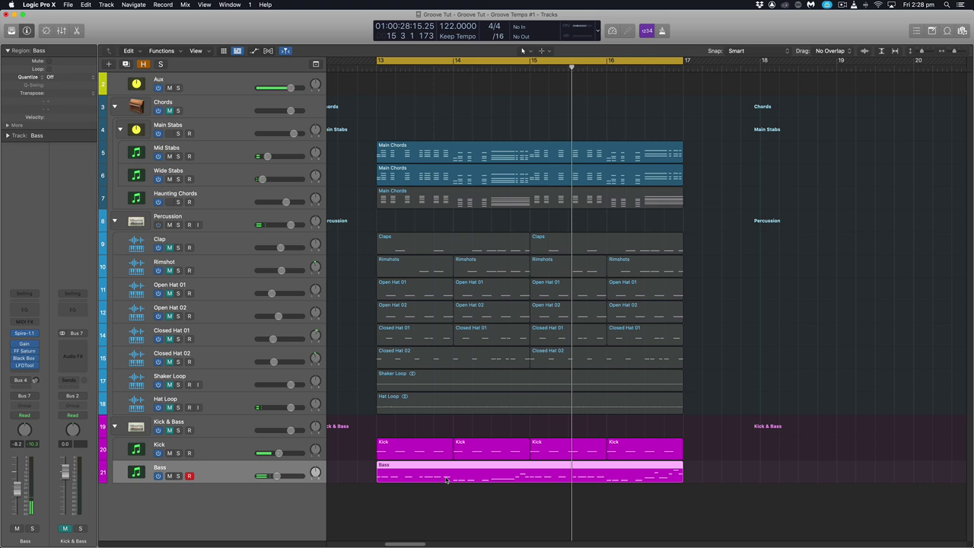
{"action": "key", "text": "space"}
{"action": "key", "text": "space"}
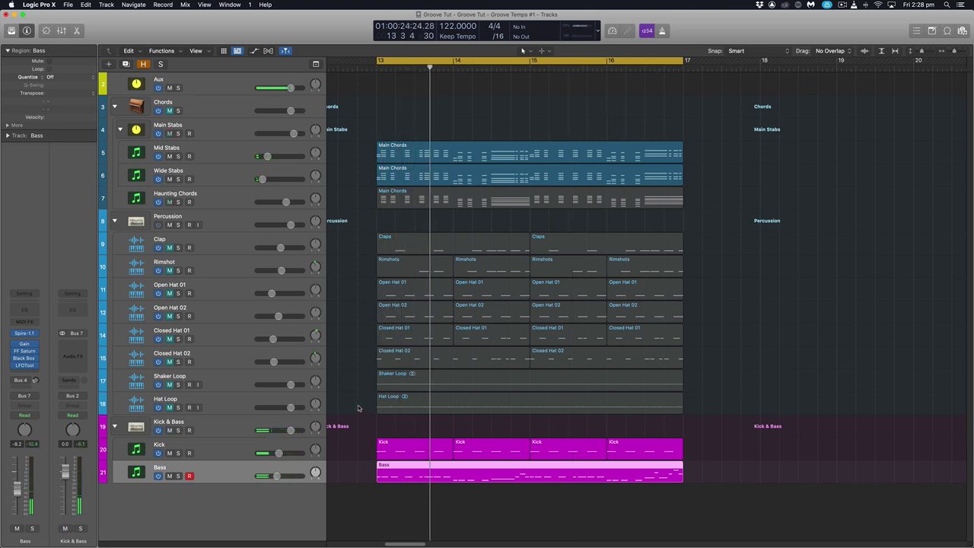
- Unmute the Hat Loop track and select its region, bringing the waveform at bar 13 into close view
{"action": "left_click", "coordinate": [172, 408]}
{"action": "left_click", "coordinate": [566, 411]}
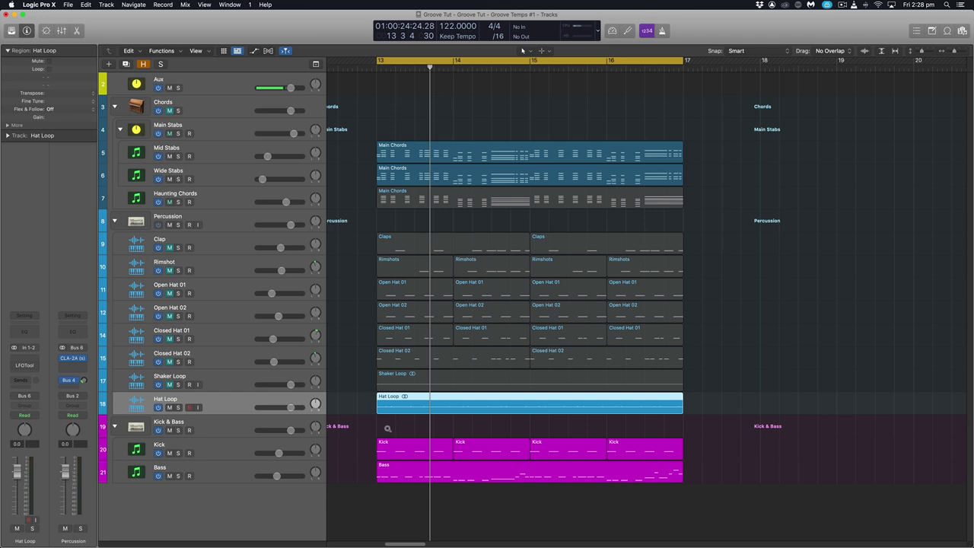
{"action": "key", "text": "super+Down"}
{"action": "key", "text": "super+Down"}
{"action": "key", "text": "super+Down"}
{"action": "key", "text": "super+Down"}
{"action": "key", "text": "super+Right"}
{"action": "key", "text": "super+Right"}
{"action": "key", "text": "super+Right"}
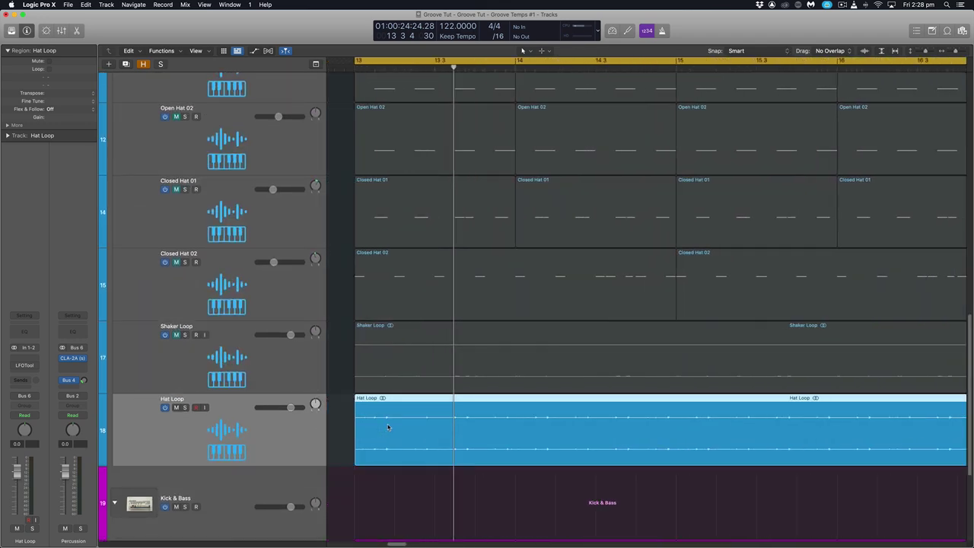
{"action": "scroll", "coordinate": [411, 419], "scroll_direction": "left", "scroll_amount": 3}
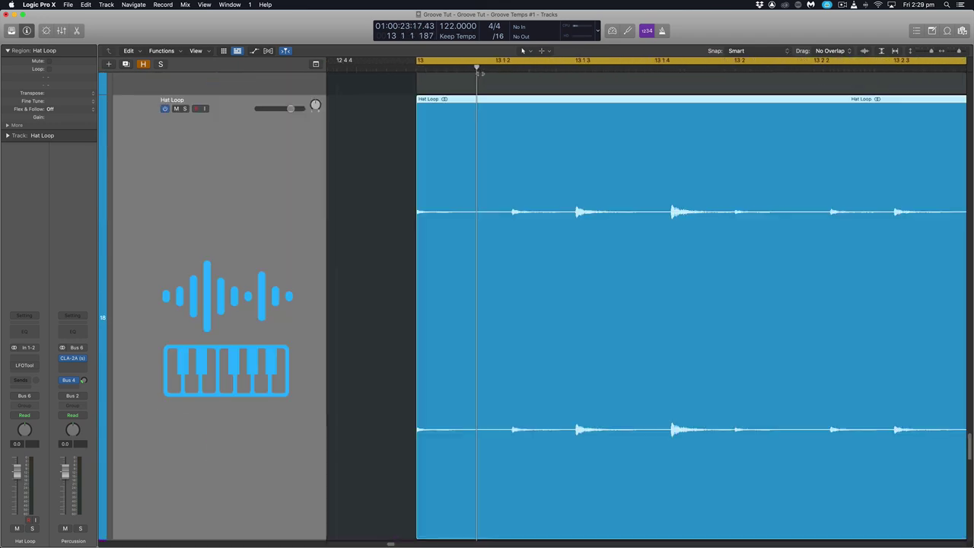
- Compare the hat loop's second hit with the 13 1 2 grid line by placing the playhead on each
{"action": "left_click", "coordinate": [496, 67]}
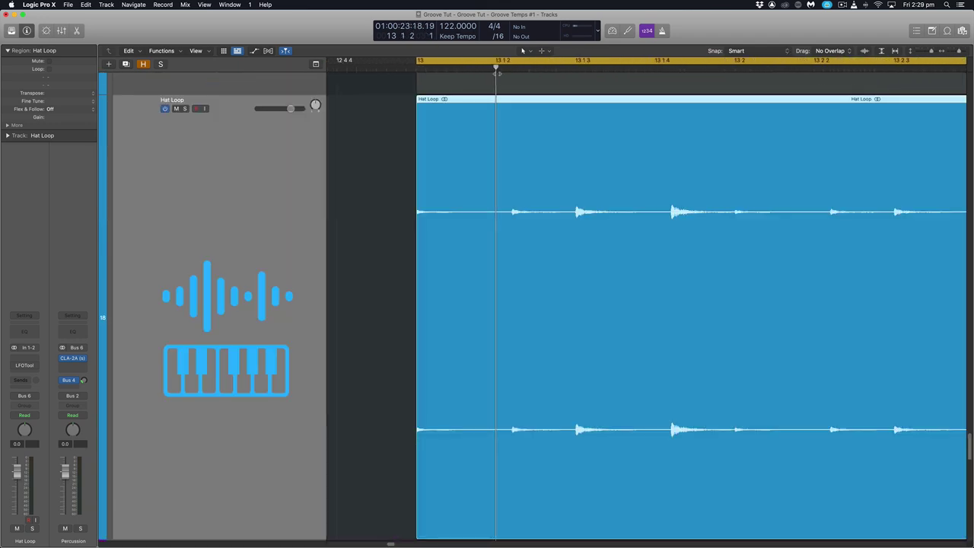
{"action": "key", "text": "super+Right"}
{"action": "key", "text": "super+Right"}
{"action": "key", "text": "super+Right"}
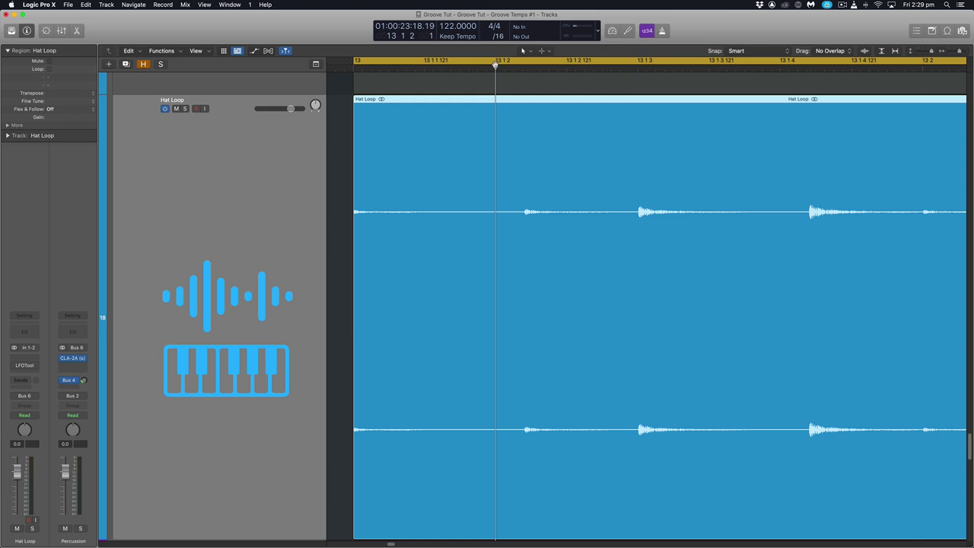
{"action": "key", "text": "super+Left"}
{"action": "key", "text": "super+Left"}
{"action": "key", "text": "super+Left"}
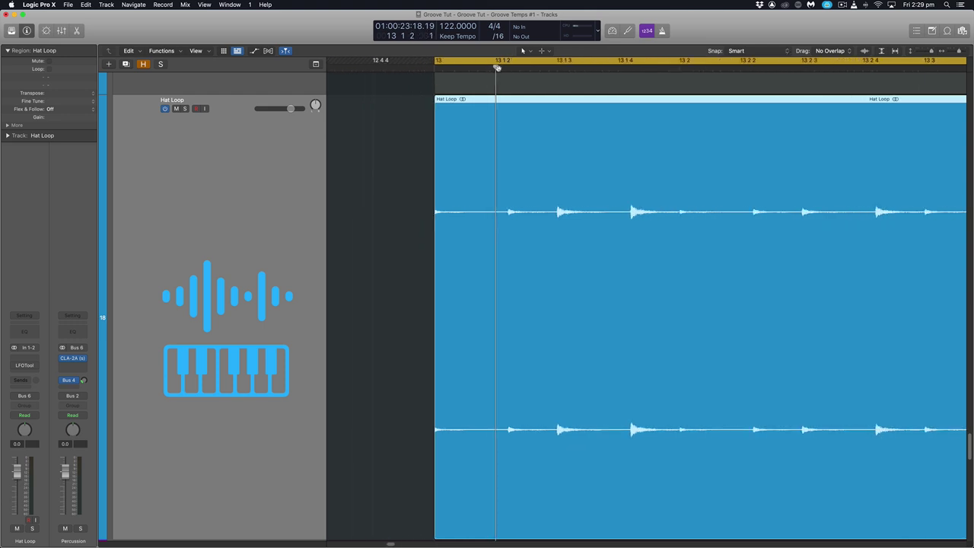
{"action": "left_click_drag", "start_coordinate": [498, 69], "coordinate": [511, 85]}
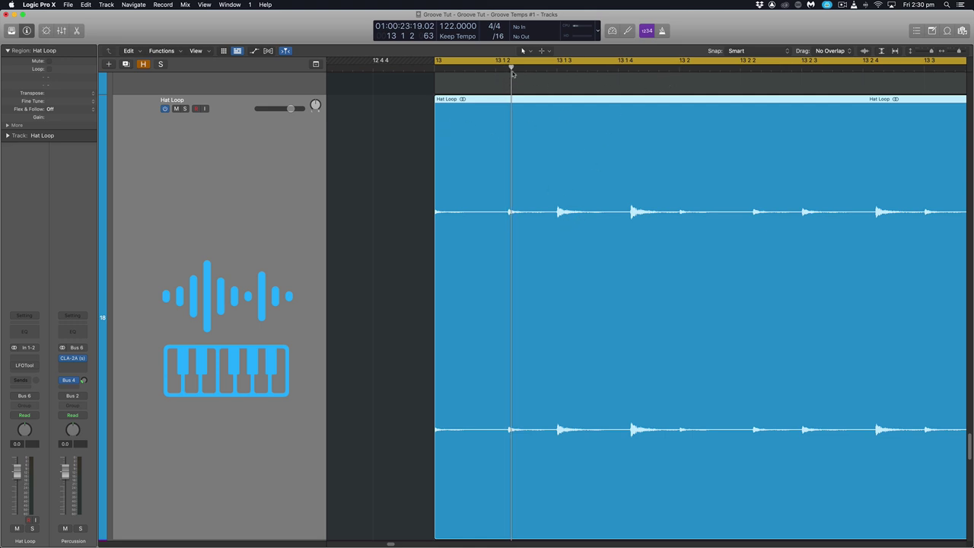
- Move the playhead between the start of bar 13, 13 1 4 and 13 1 2 to check the hat hits' timing
{"action": "left_click_drag", "start_coordinate": [514, 74], "coordinate": [434, 74]}
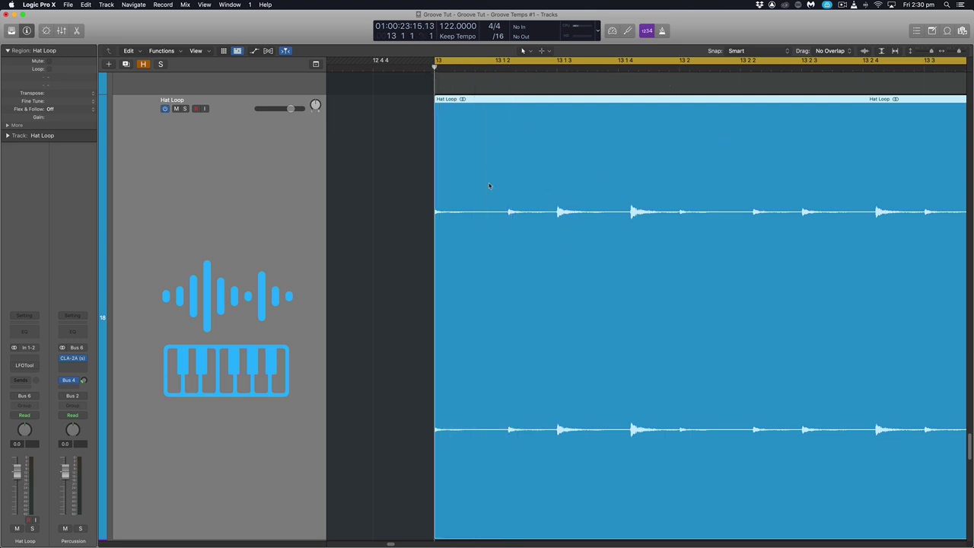
{"action": "left_click_drag", "start_coordinate": [433, 74], "coordinate": [628, 203]}
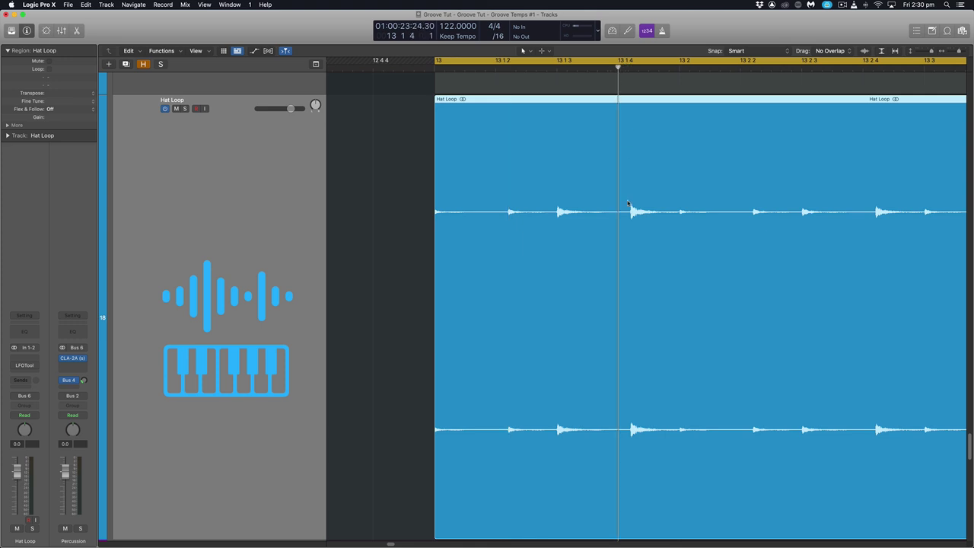
{"action": "key", "text": "super+Up"}
{"action": "key", "text": "super+Up"}
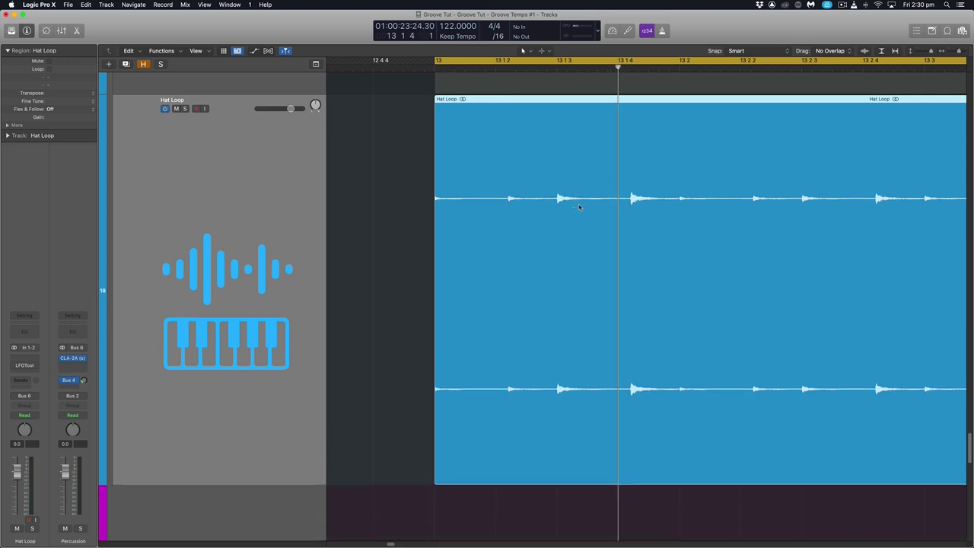
{"action": "left_click_drag", "start_coordinate": [602, 70], "coordinate": [499, 76]}
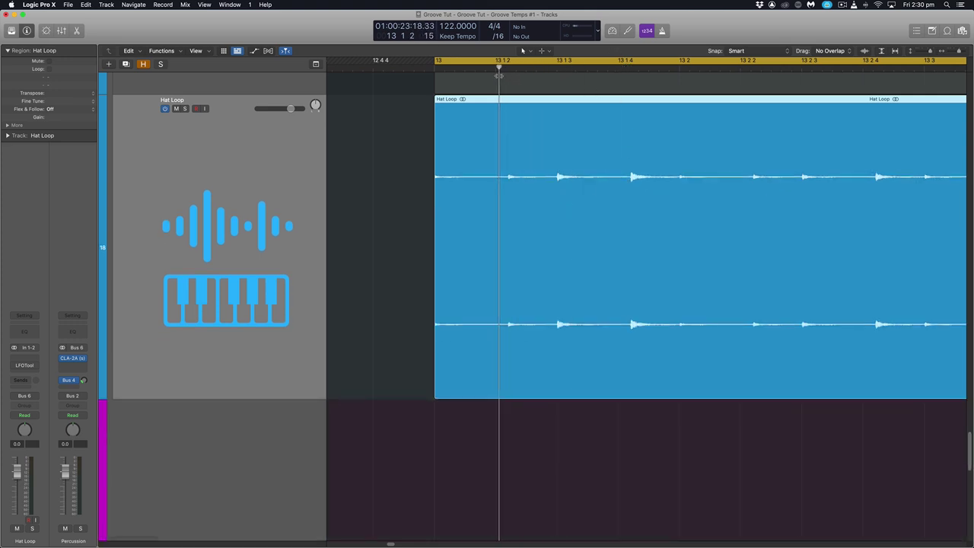
- Open the Bass region in the Piano Roll and check its note starts against 13 1 2 and 13 1 4
{"action": "scroll", "coordinate": [522, 195], "scroll_direction": "down", "scroll_amount": 10}
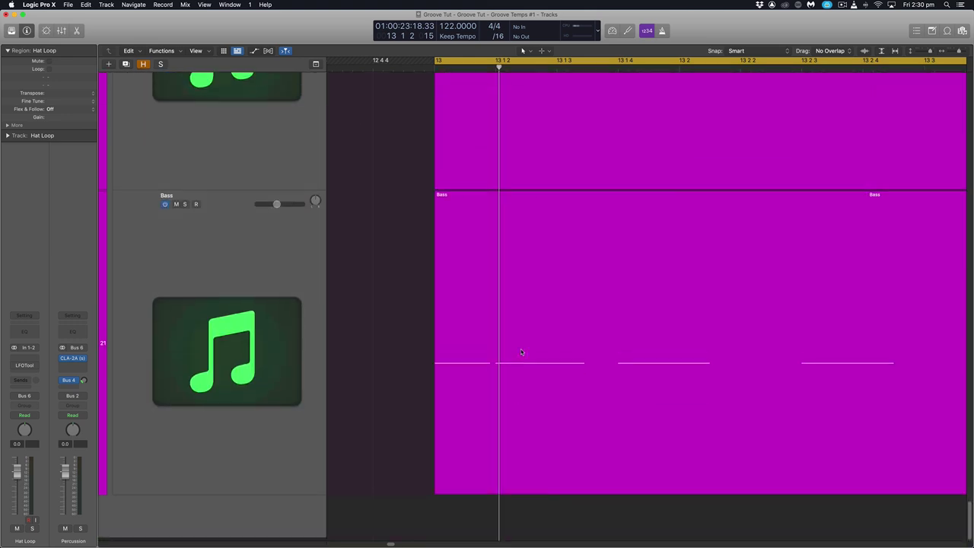
{"action": "double_click", "coordinate": [522, 352]}
{"action": "left_click", "coordinate": [391, 236]}
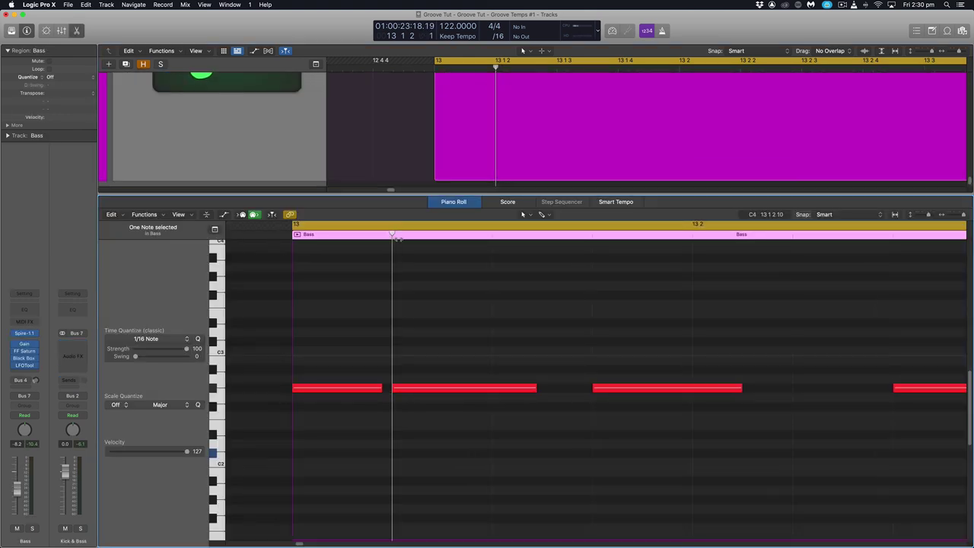
{"action": "left_click", "coordinate": [593, 235]}
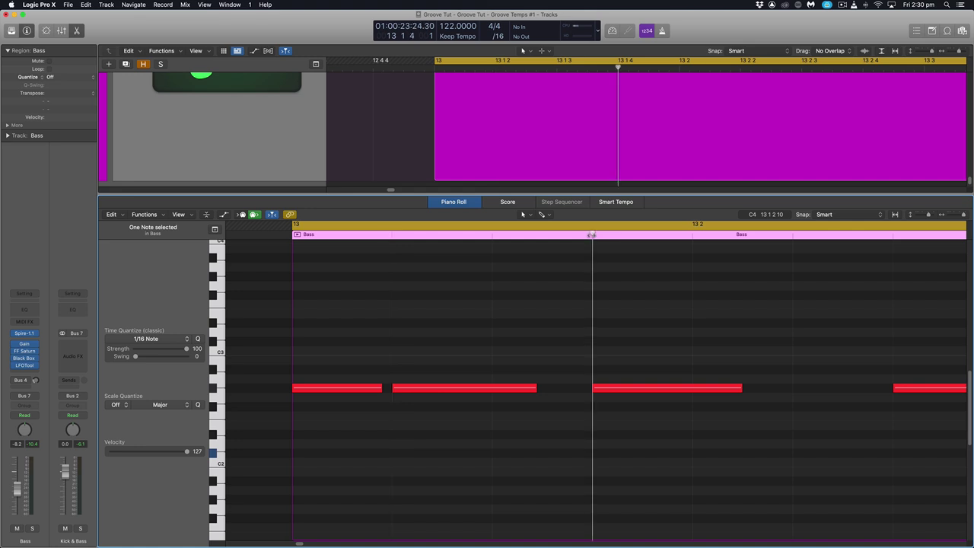
{"action": "left_click_drag", "start_coordinate": [593, 235], "coordinate": [391, 246]}
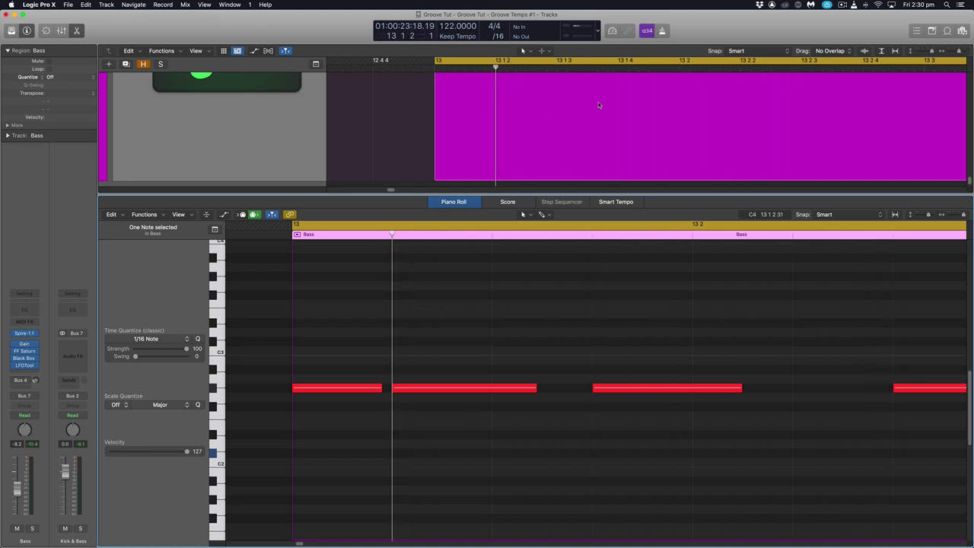
- Try shifting the two bass notes at 13 1 2 and 13 1 4 later in time, and undo the move
{"action": "left_click_drag", "start_coordinate": [440, 346], "coordinate": [743, 424]}
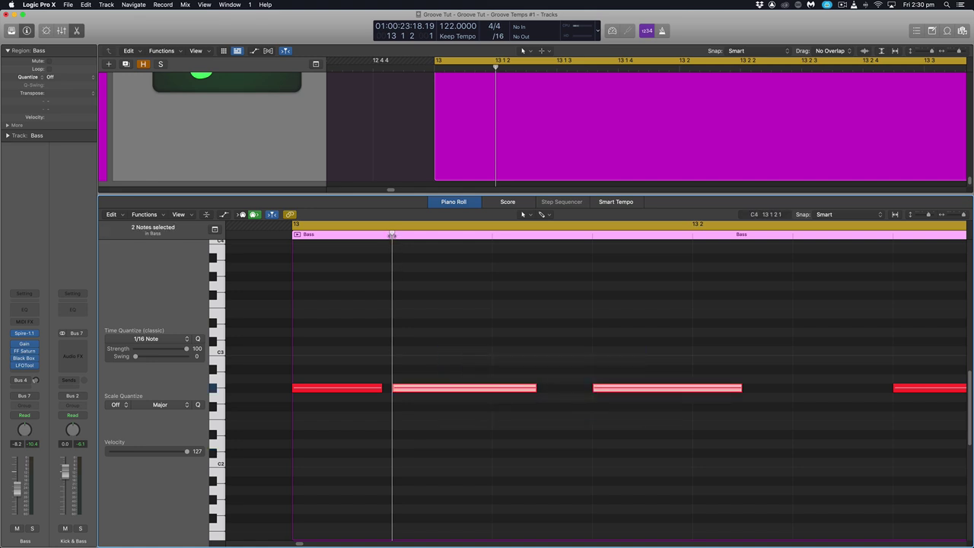
{"action": "mouse_move", "coordinate": [393, 247]}
{"action": "left_mouse_down"}
{"action": "mouse_move", "coordinate": [590, 250]}
{"action": "mouse_move", "coordinate": [396, 251]}
{"action": "left_mouse_up"}
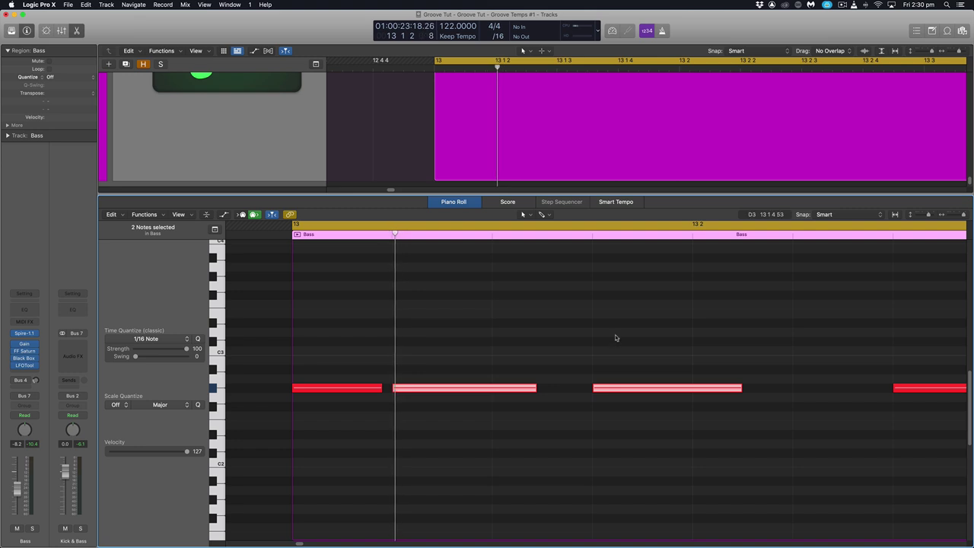
{"action": "left_click_drag", "start_coordinate": [447, 392], "coordinate": [469, 385]}
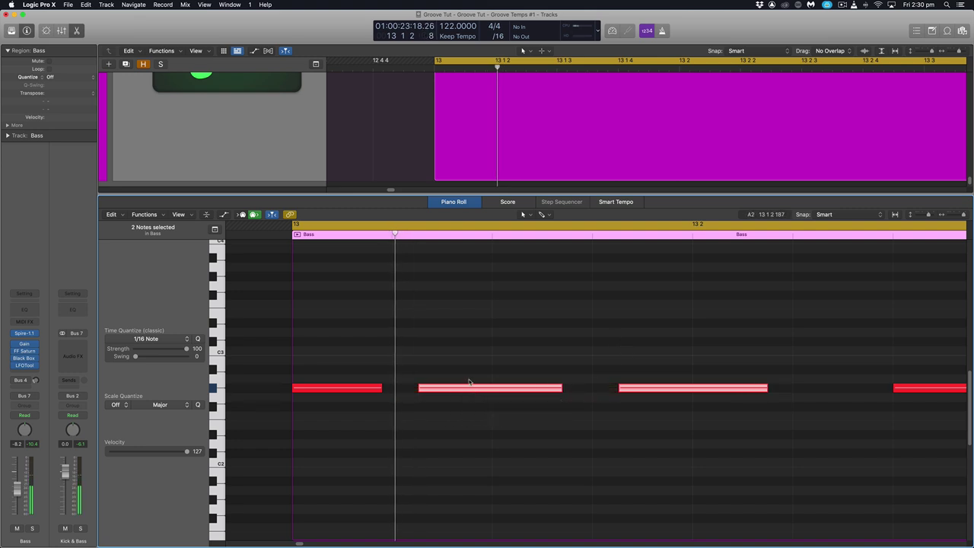
{"action": "key", "text": "super+z"}
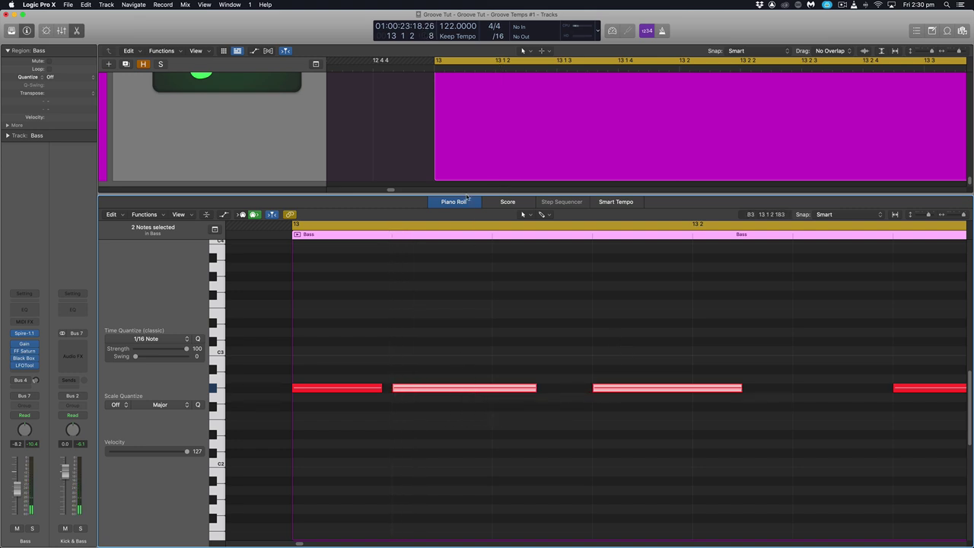
- Close the Piano Roll and select the Hat Loop region in the arrangement
{"action": "key", "text": "p"}
{"action": "scroll", "coordinate": [512, 290], "scroll_direction": "down", "scroll_amount": 5}
{"action": "scroll", "coordinate": [512, 288], "scroll_direction": "left", "scroll_amount": 3}
{"action": "left_click", "coordinate": [511, 288], "text": "ctrl+alt"}
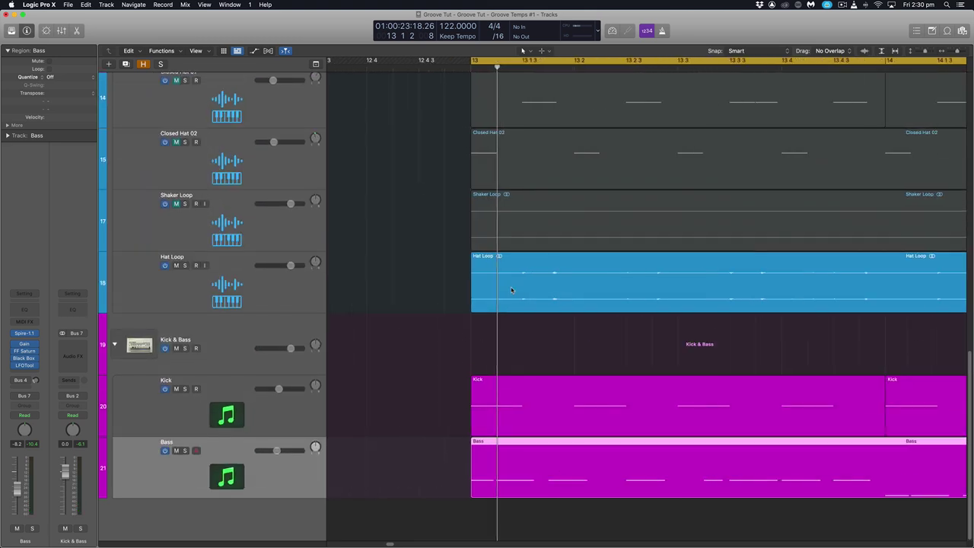
{"action": "scroll", "coordinate": [405, 282], "scroll_direction": "down", "scroll_amount": 4}
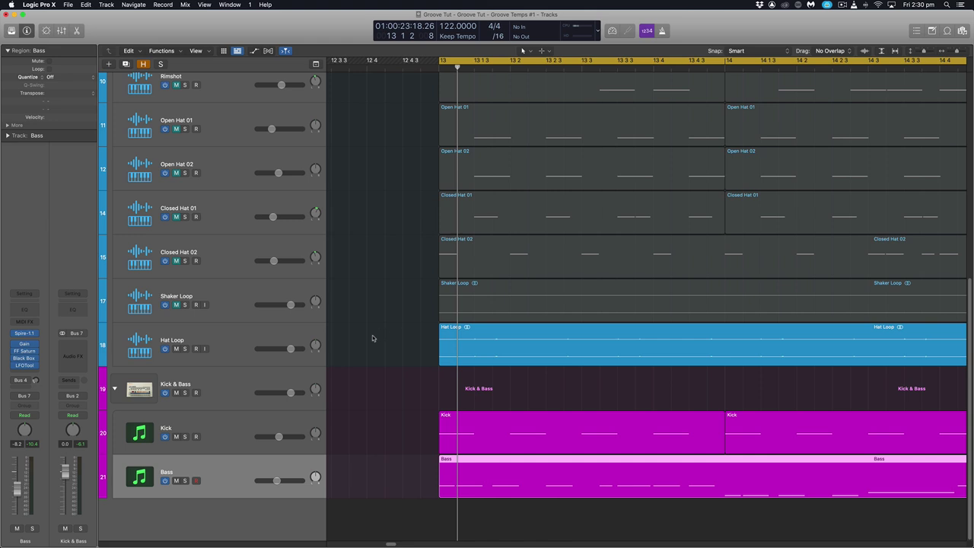
{"action": "left_click", "coordinate": [527, 356]}
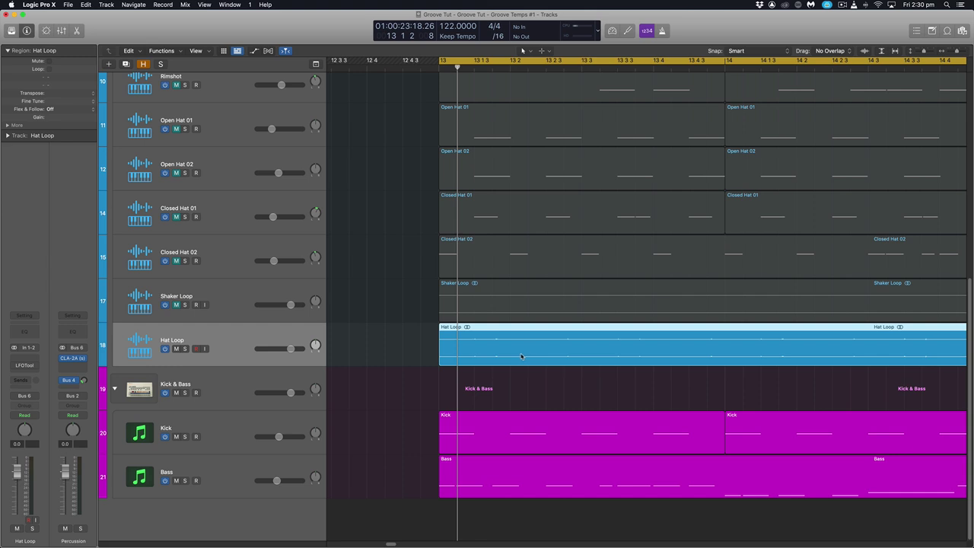
{"action": "left_click", "coordinate": [522, 355], "text": "ctrl+alt"}
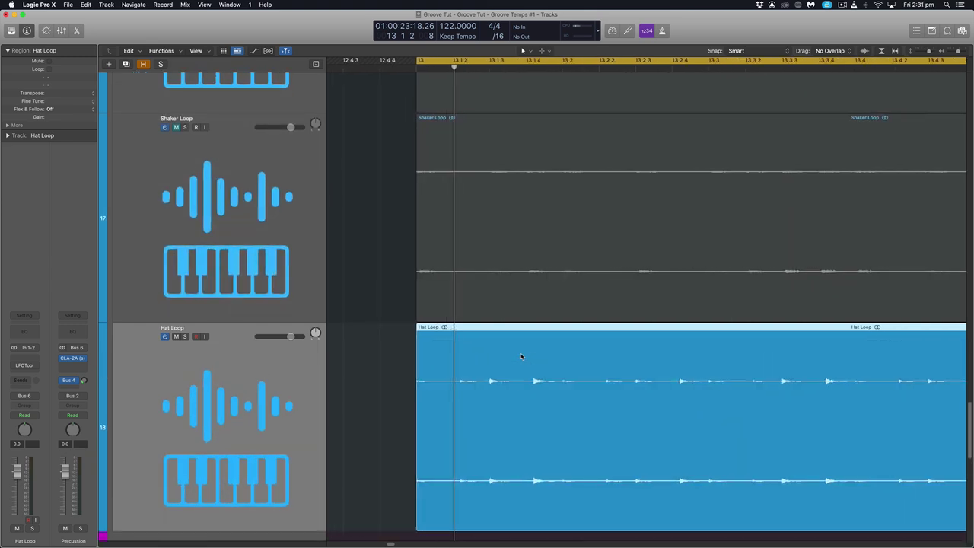
- Place the playhead on the hat loop's hit near 13 1 3 and compare its timing with the grid line
{"action": "left_click_drag", "start_coordinate": [436, 379], "coordinate": [666, 410]}
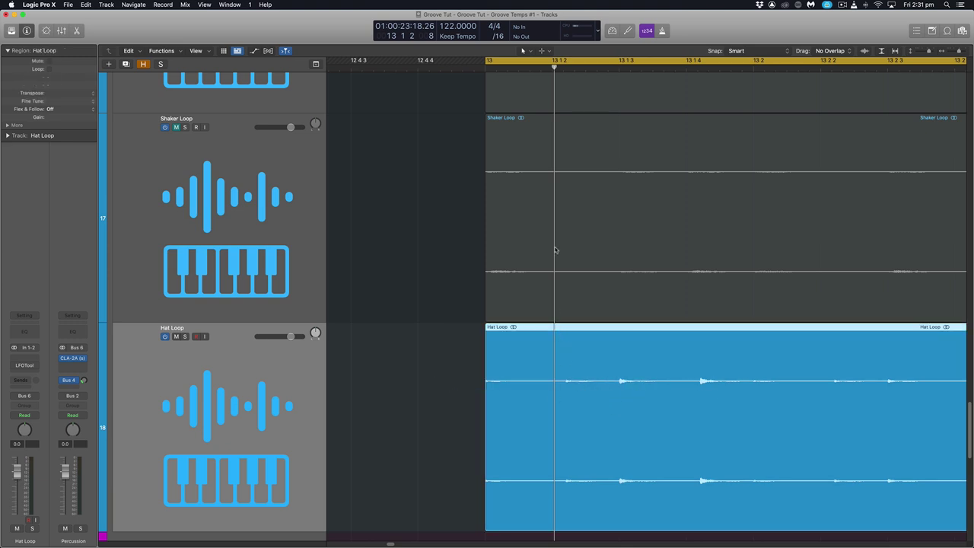
{"action": "left_click_drag", "start_coordinate": [555, 76], "coordinate": [621, 74]}
{"action": "scroll", "coordinate": [635, 387], "scroll_direction": "up", "scroll_amount": 5}
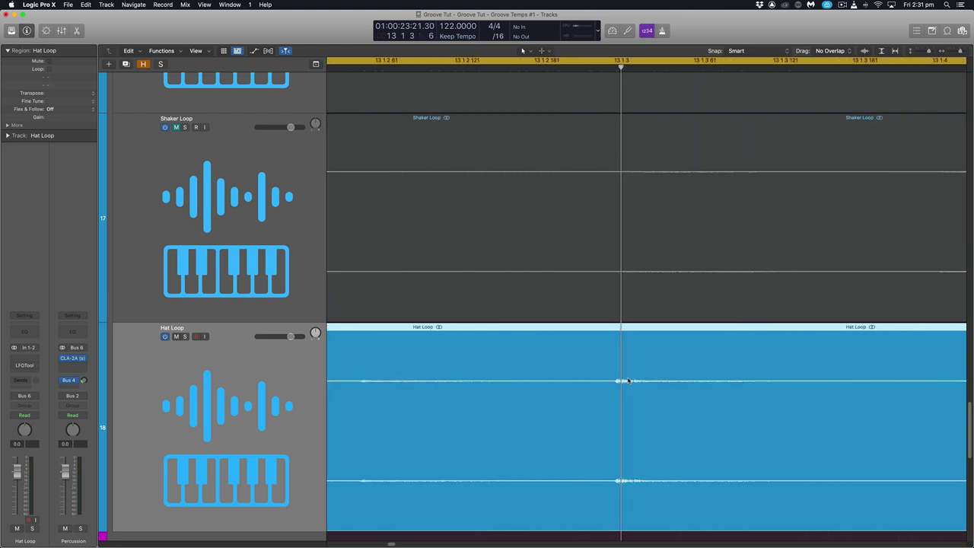
{"action": "scroll", "coordinate": [628, 380], "scroll_direction": "down", "scroll_amount": 3}
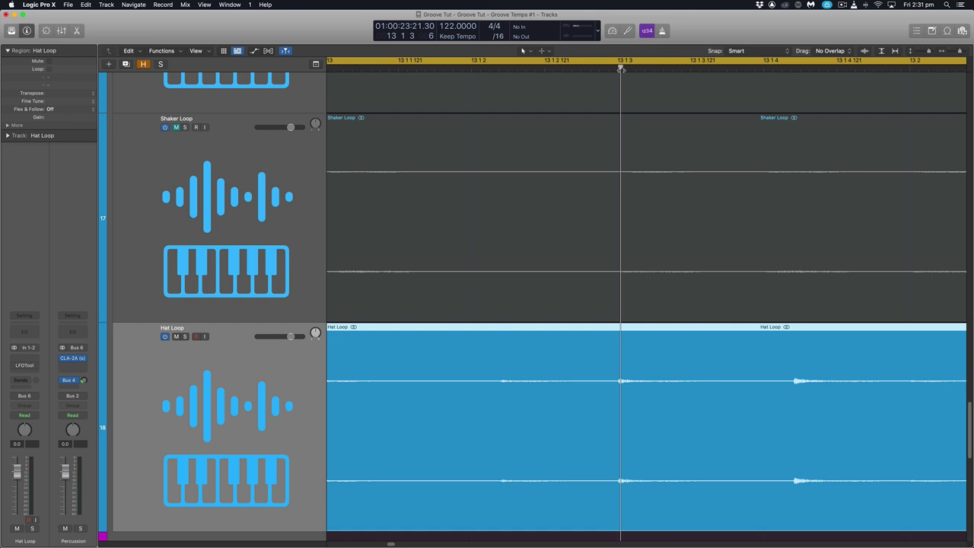
- Move the playhead to just after 13 1 2, onto the hat hit near 13 1 4, and compare its timing with the grid
{"action": "left_click_drag", "start_coordinate": [621, 70], "coordinate": [536, 70]}
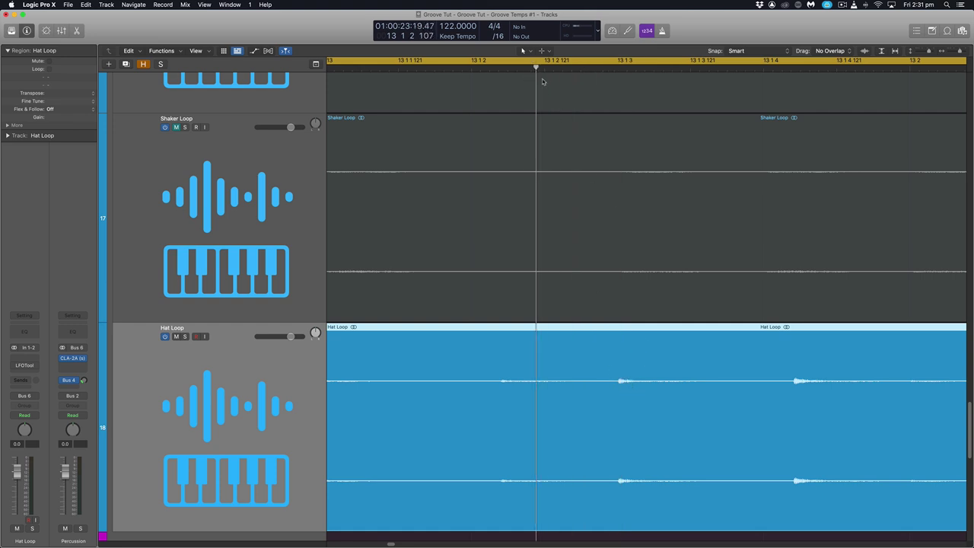
{"action": "left_click_drag", "start_coordinate": [538, 76], "coordinate": [795, 100]}
{"action": "scroll", "coordinate": [650, 303], "scroll_direction": "down", "scroll_amount": 8}
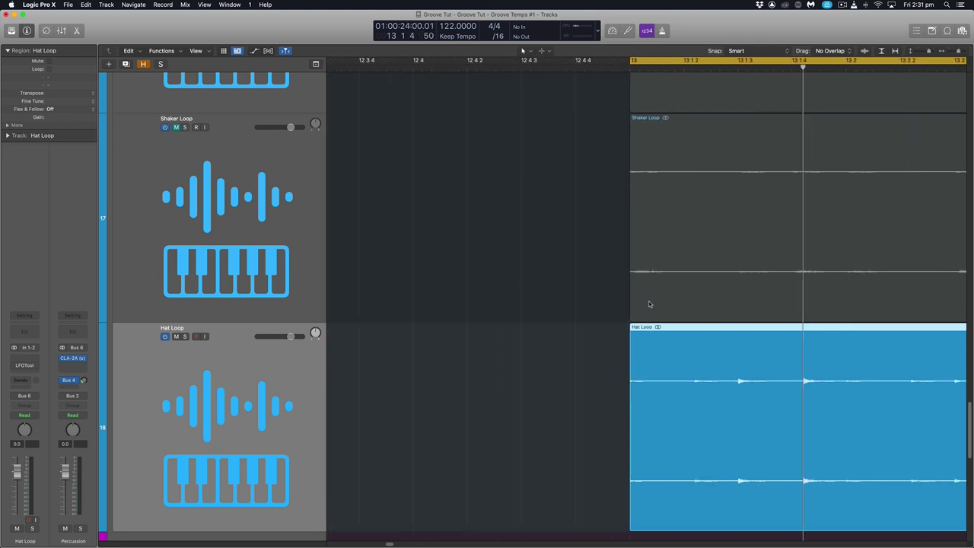
- Show the Flex controls in the arrangement and turn on Flex for the Hat Loop track
{"action": "scroll", "coordinate": [663, 282], "scroll_direction": "right", "scroll_amount": 3}
{"action": "key", "text": "super+Left"}
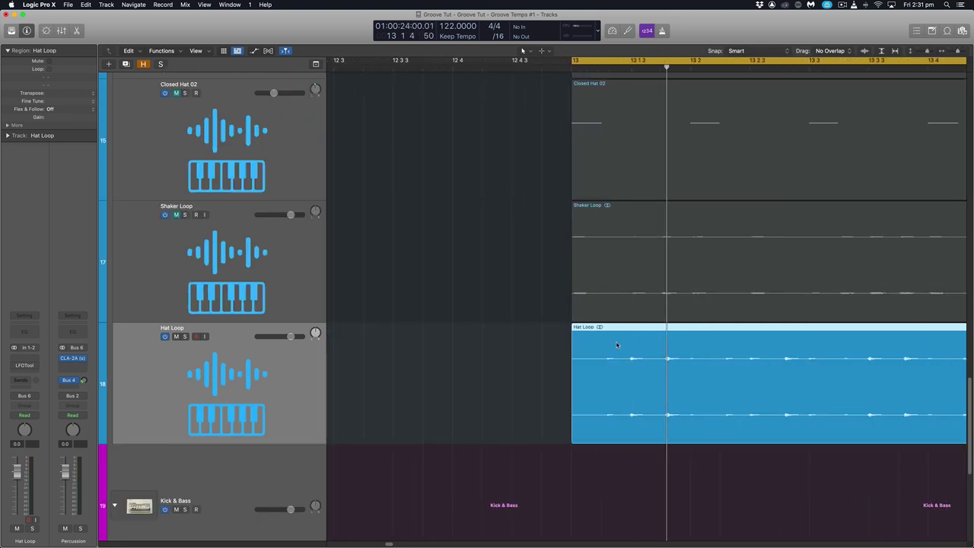
{"action": "key", "text": "super+Up"}
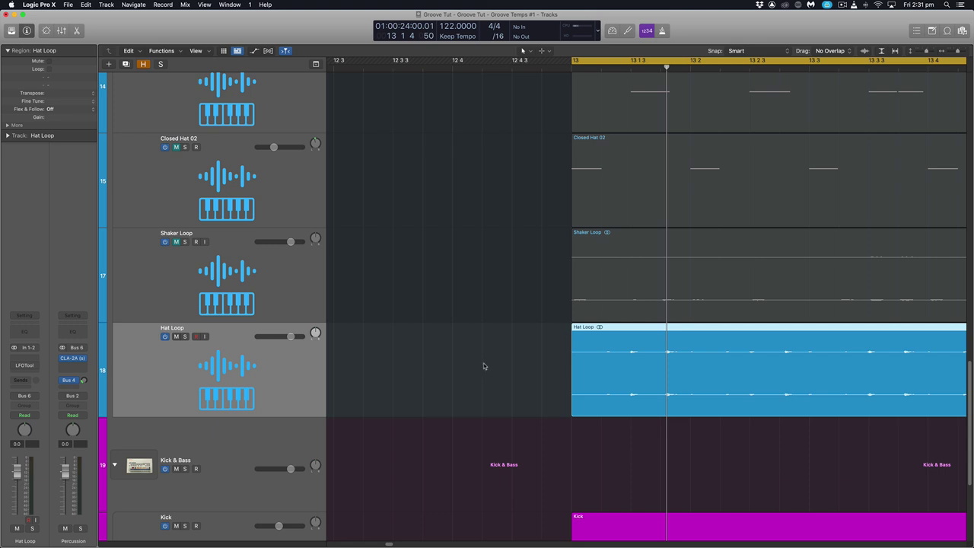
{"action": "scroll", "coordinate": [522, 372], "scroll_direction": "right", "scroll_amount": 2}
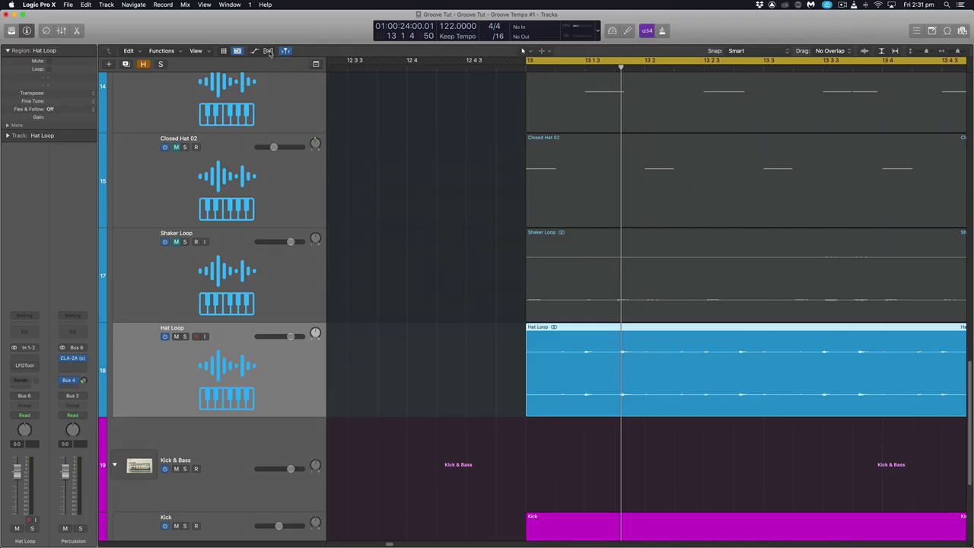
{"action": "left_click", "coordinate": [268, 51]}
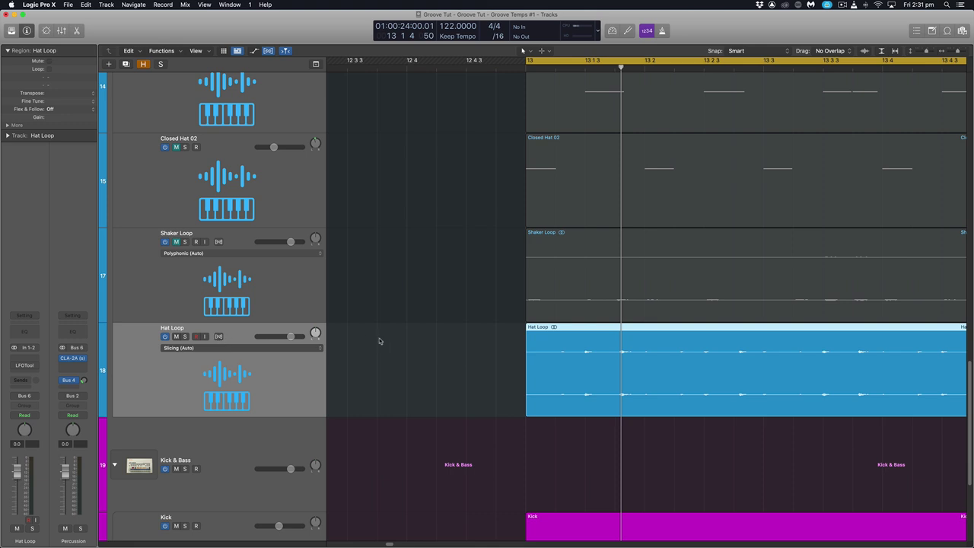
{"action": "left_click", "coordinate": [219, 336]}
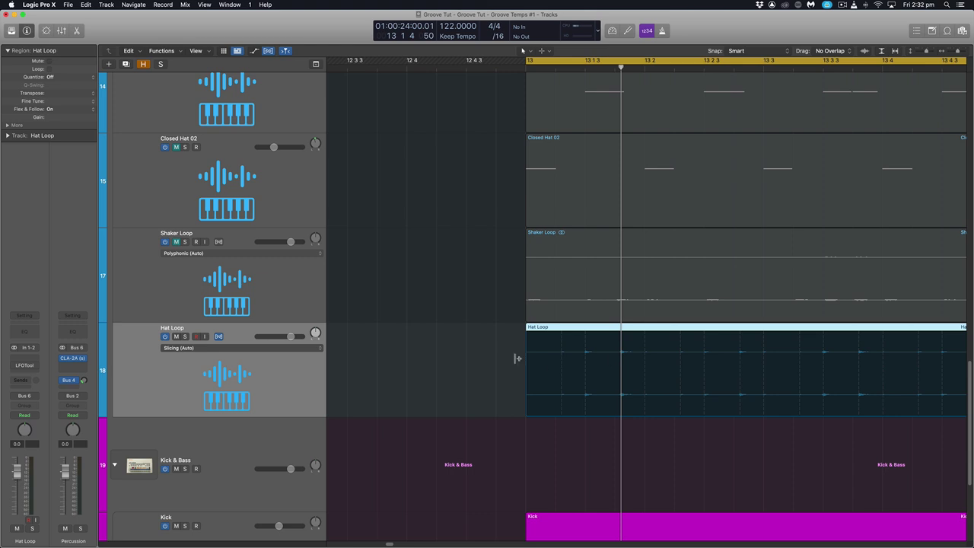
- Return the playhead to the start of bar 13 and look over the Hat Loop region's transient markers
{"action": "scroll", "coordinate": [518, 359], "scroll_direction": "right", "scroll_amount": 3}
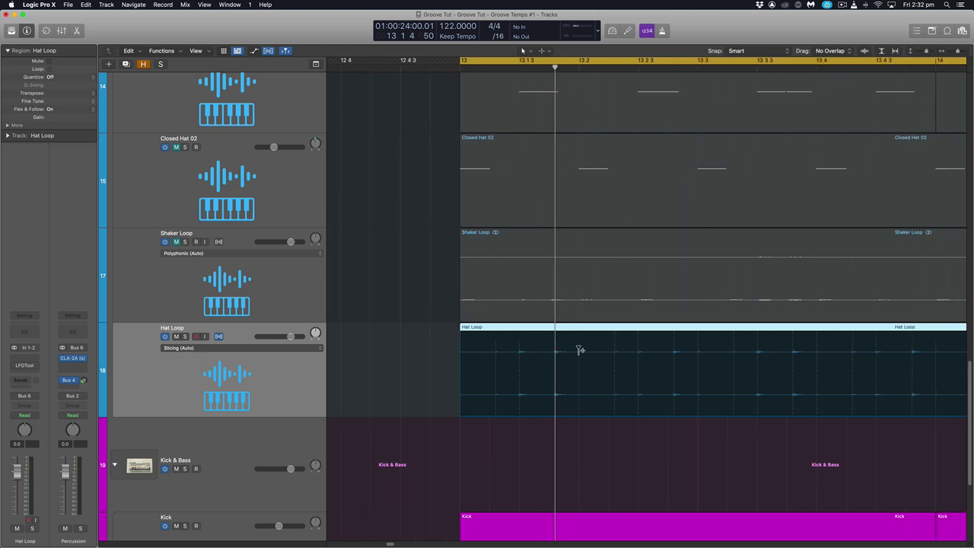
{"action": "scroll", "coordinate": [589, 347], "scroll_direction": "right", "scroll_amount": 2}
{"action": "left_click_drag", "start_coordinate": [506, 67], "coordinate": [412, 67]}
{"action": "scroll", "coordinate": [507, 360], "scroll_direction": "right", "scroll_amount": 3}
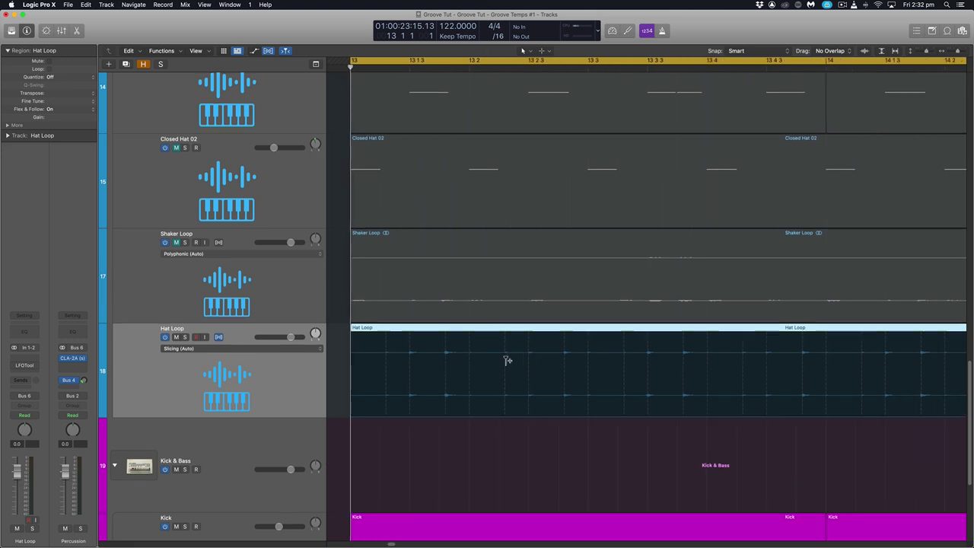
{"action": "scroll", "coordinate": [485, 361], "scroll_direction": "left", "scroll_amount": 2}
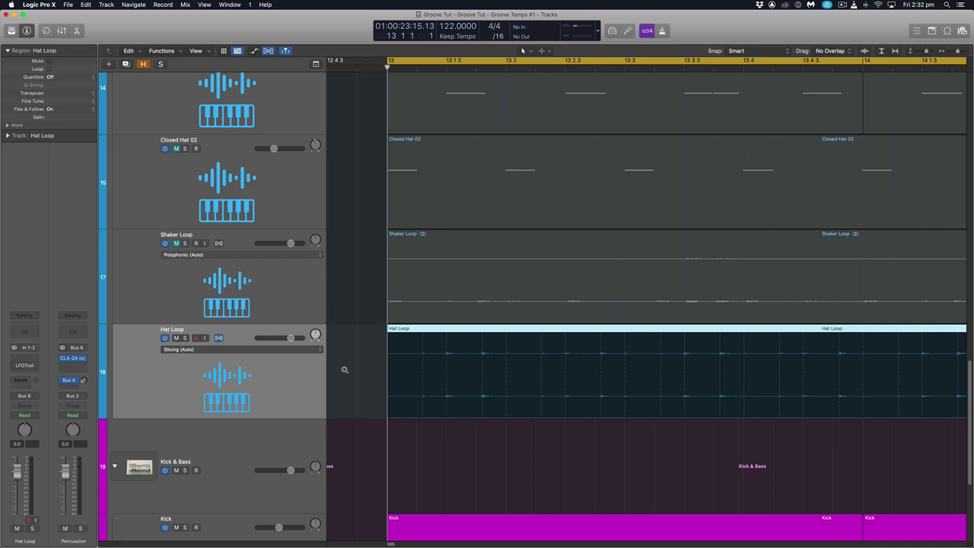
{"action": "key", "text": "super+Up"}
{"action": "key", "text": "super+Up"}
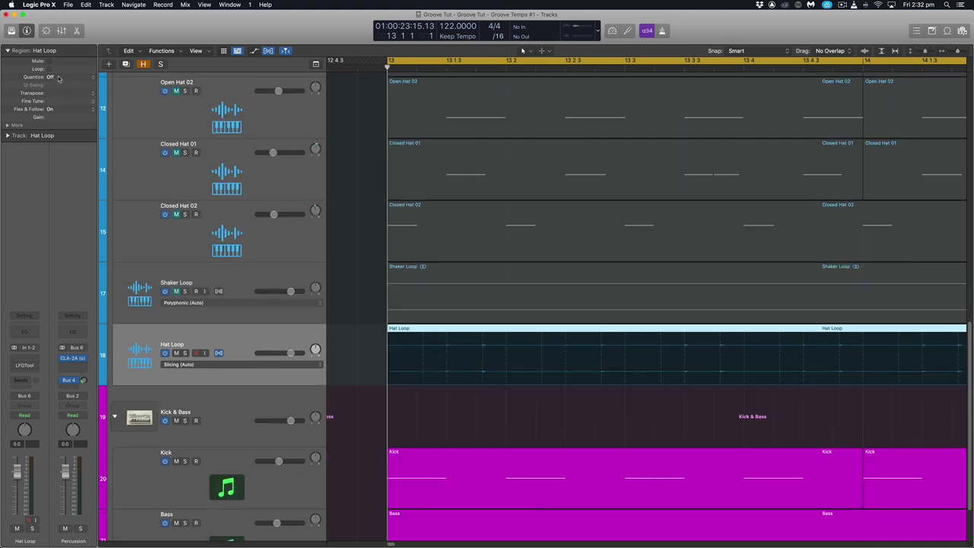
{"action": "left_click", "coordinate": [27, 31]}
{"action": "left_click", "coordinate": [28, 31]}
{"action": "left_click", "coordinate": [27, 31]}
{"action": "left_click", "coordinate": [28, 31]}
{"action": "left_click", "coordinate": [9, 51]}
{"action": "left_click", "coordinate": [9, 51]}
- Make a groove template from the Hat Loop region and turn off Flex for its track
{"action": "left_click", "coordinate": [64, 79]}
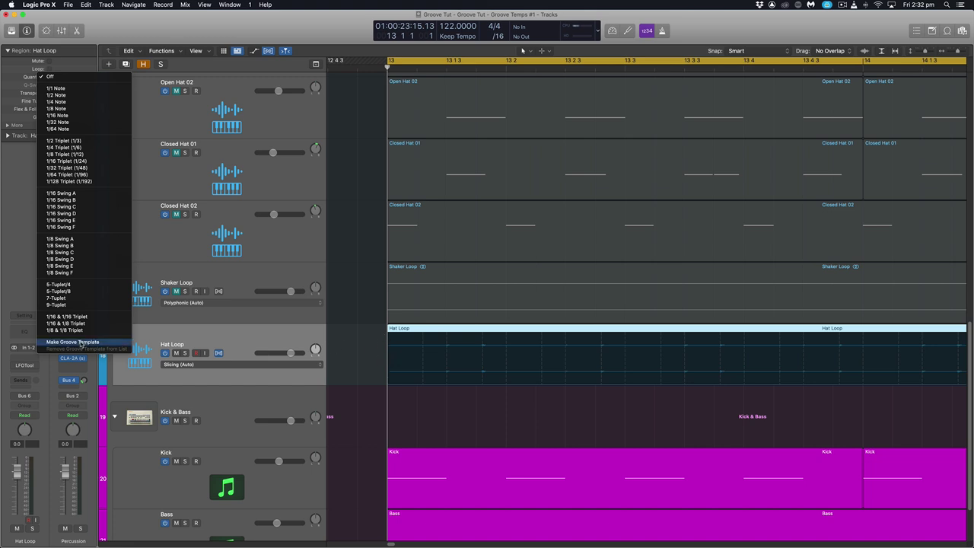
{"action": "left_click", "coordinate": [80, 342]}
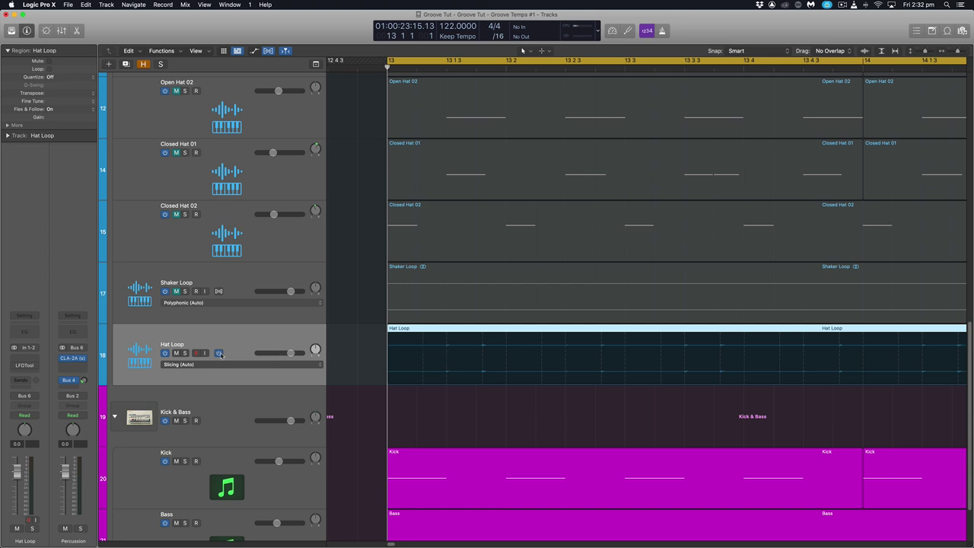
{"action": "left_click", "coordinate": [219, 353]}
- Open the Bass region in the Piano Roll and select all of its notes
{"action": "scroll", "coordinate": [383, 351], "scroll_direction": "down", "scroll_amount": 4}
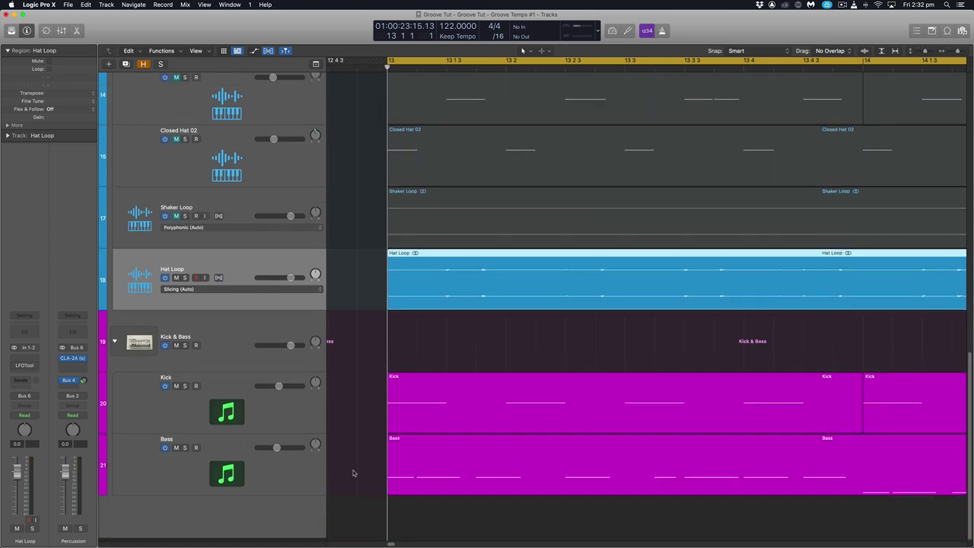
{"action": "left_click", "coordinate": [426, 470]}
{"action": "double_click", "coordinate": [482, 463]}
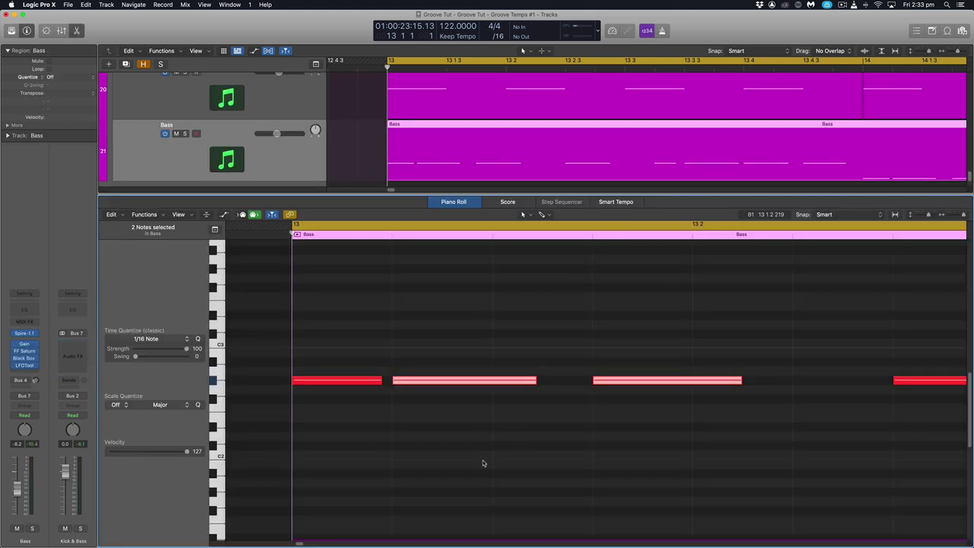
{"action": "left_click", "coordinate": [456, 342]}
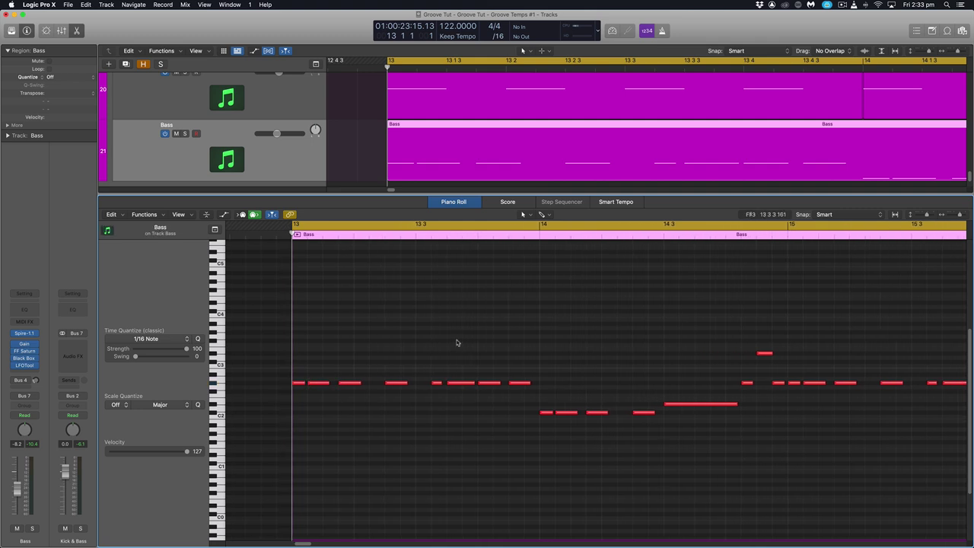
{"action": "key", "text": "super+a"}
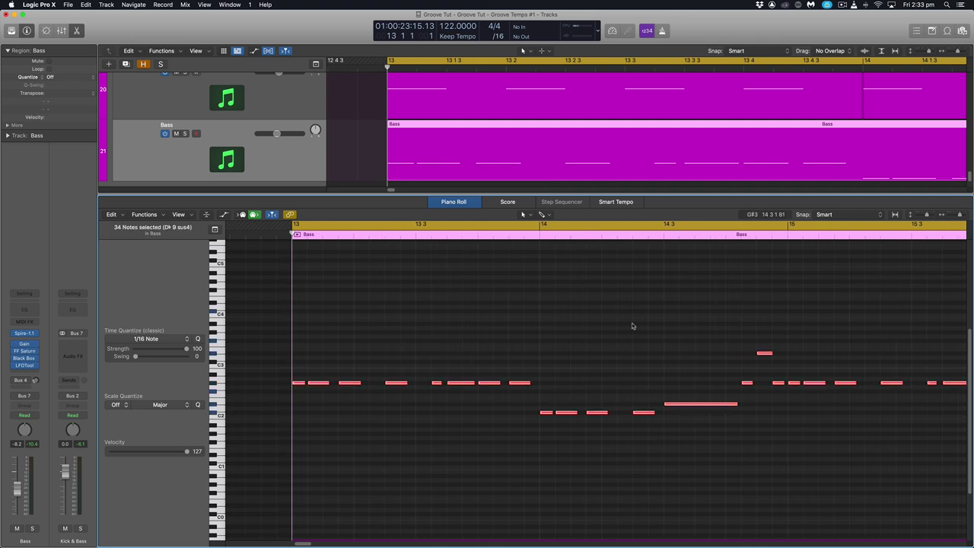
{"action": "key", "text": "z"}
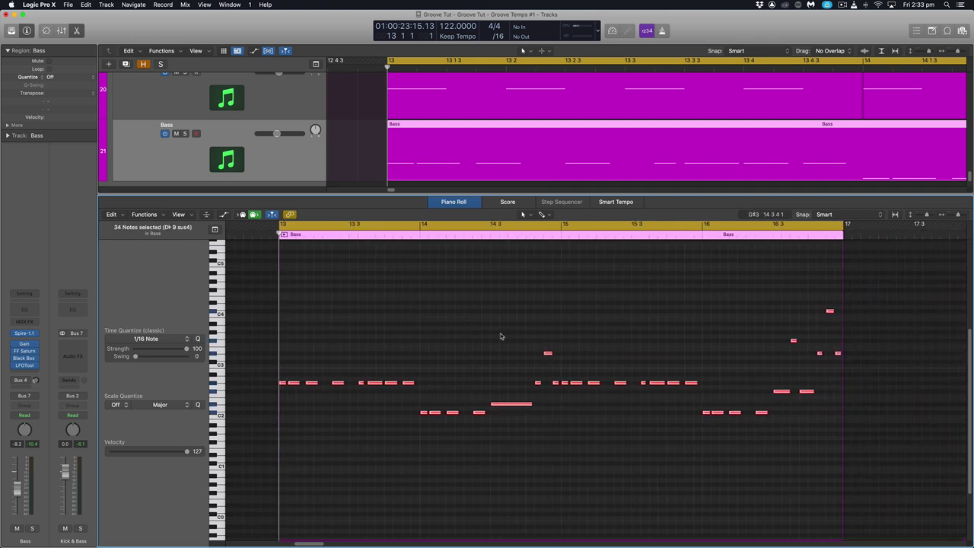
- Check the time quantize options for the Hat Loop template and examine the bass notes' positions against the grid
{"action": "left_click", "coordinate": [152, 340]}
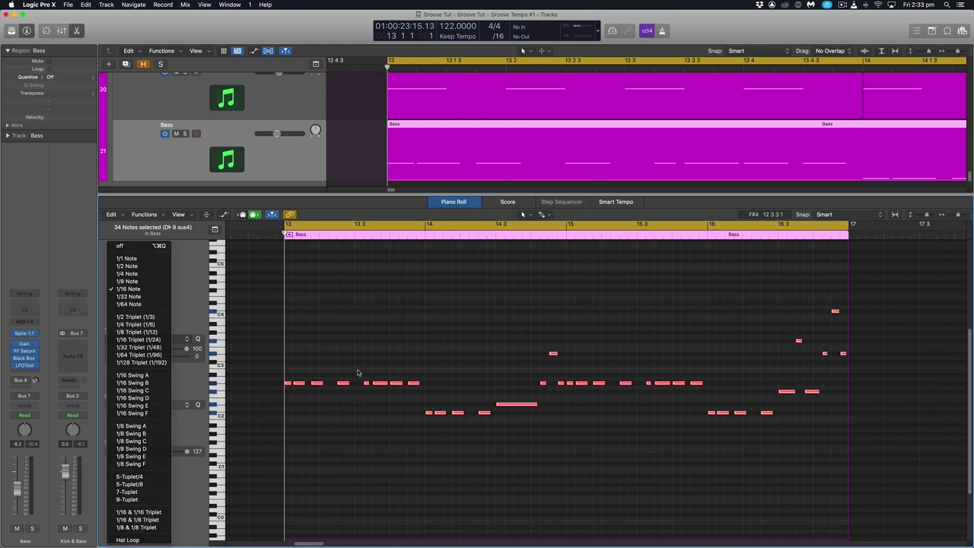
{"action": "left_click", "coordinate": [358, 392]}
{"action": "key", "text": "super+Right"}
{"action": "key", "text": "super+Right"}
{"action": "key", "text": "super+Right"}
{"action": "key", "text": "super+Right"}
{"action": "key", "text": "super+Right"}
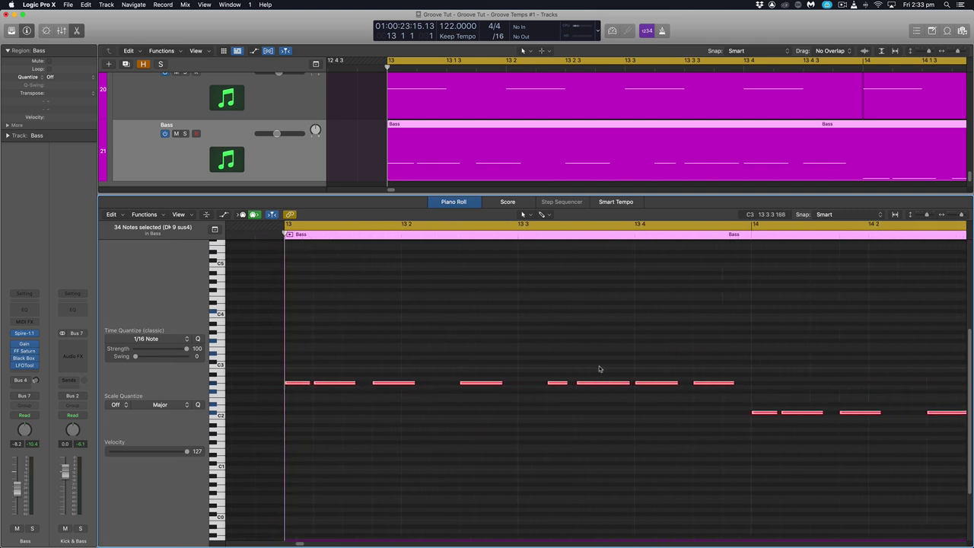
{"action": "scroll", "coordinate": [599, 369], "scroll_direction": "right", "scroll_amount": 3}
{"action": "scroll", "coordinate": [599, 367], "scroll_direction": "left", "scroll_amount": 2}
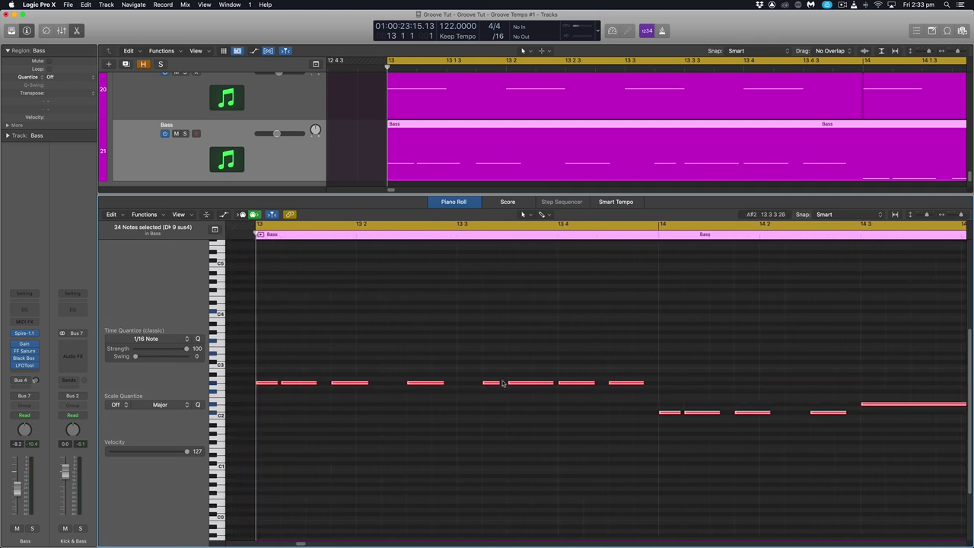
{"action": "key", "text": "super+Left"}
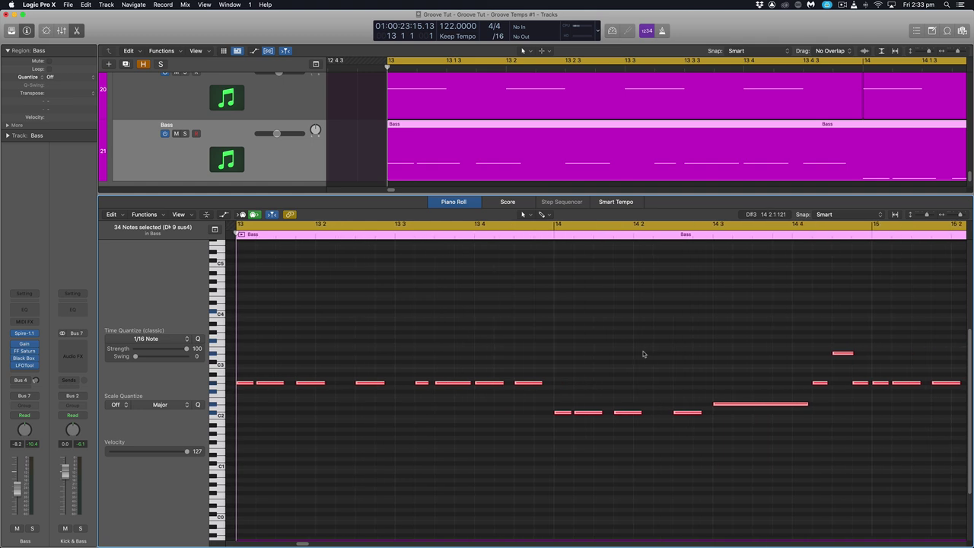
- Quantize all selected bass notes to the Hat Loop groove template
{"action": "left_click", "coordinate": [147, 339]}
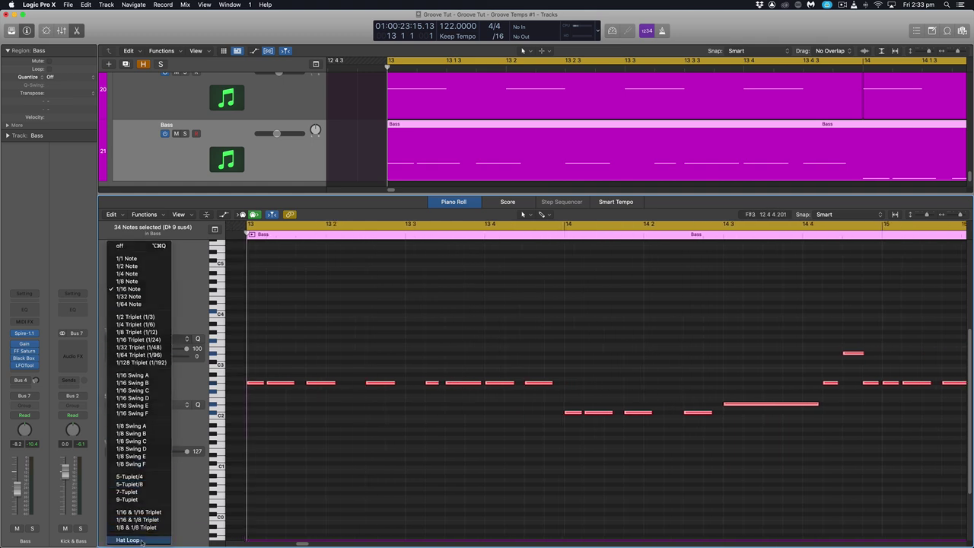
{"action": "left_click", "coordinate": [141, 540]}
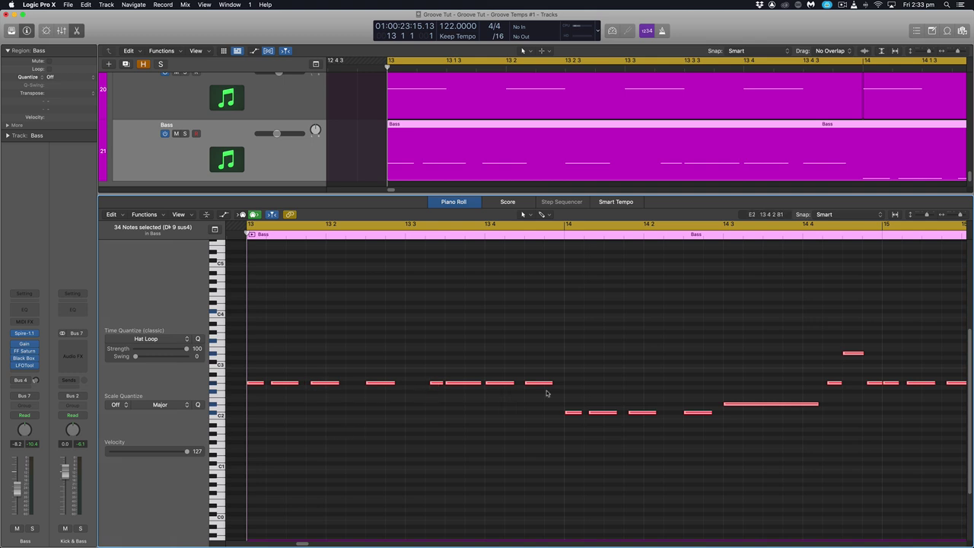
{"action": "key", "text": "super+Left"}
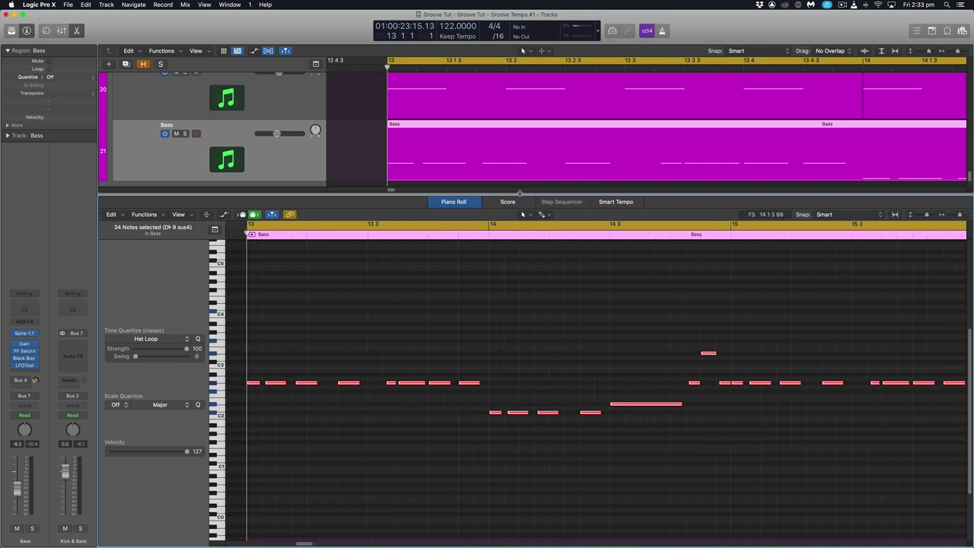
- Close the Piano Roll and play the arrangement from bar 13 to hear the bass with the hat loop
{"action": "key", "text": "e"}
{"action": "key", "text": "super+Left"}
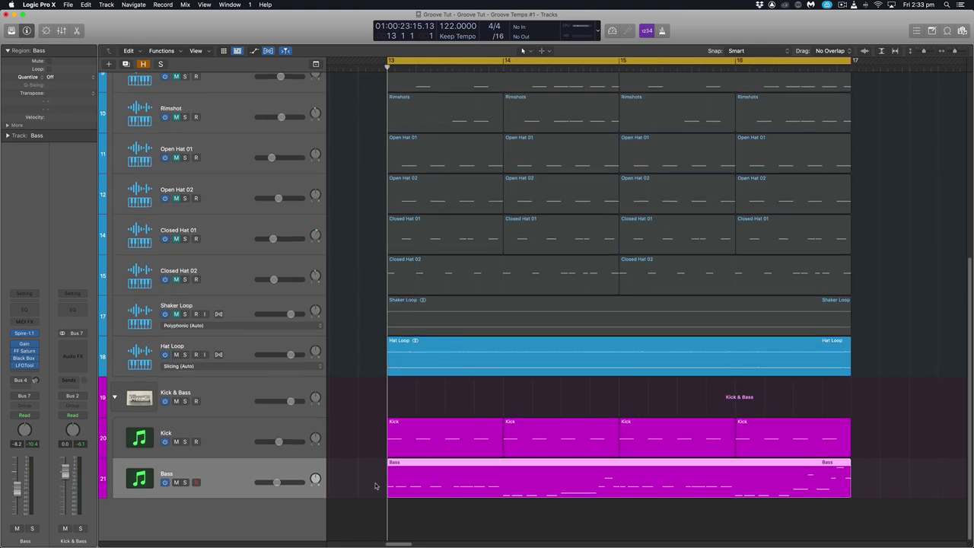
{"action": "key", "text": "space"}
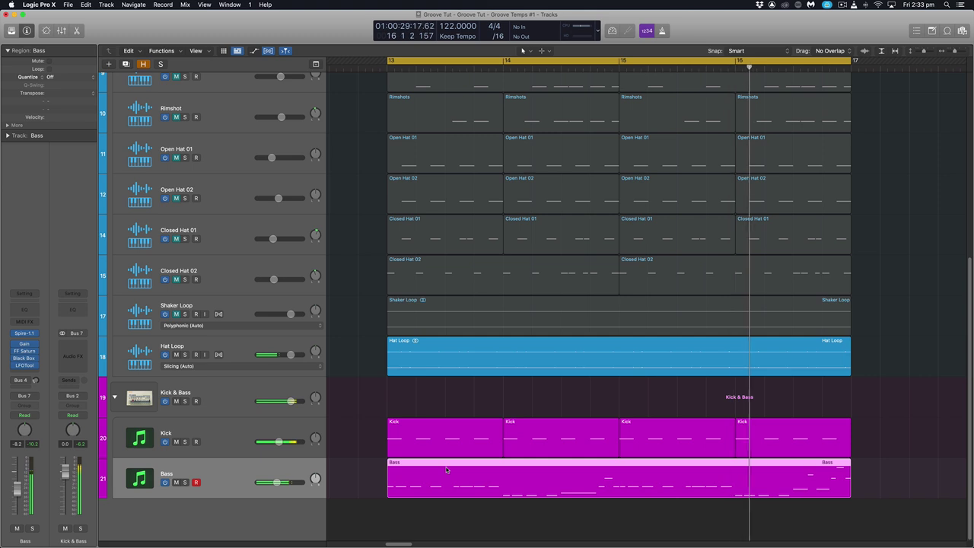
- Reopen the Bass region in the Piano Roll, compare playback with and without the Hat Loop quantization, and stop playback
{"action": "double_click", "coordinate": [447, 470]}
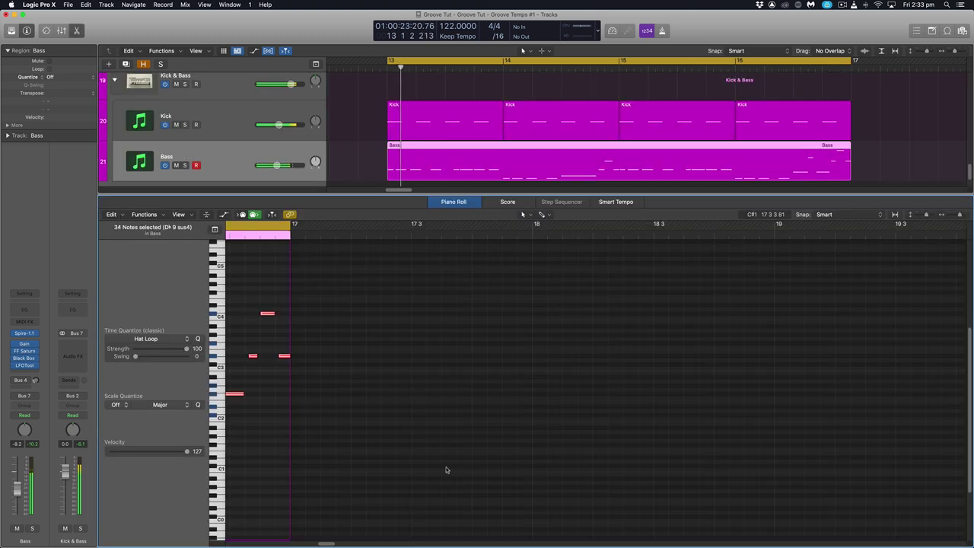
{"action": "scroll", "coordinate": [384, 445], "scroll_direction": "left", "scroll_amount": 10}
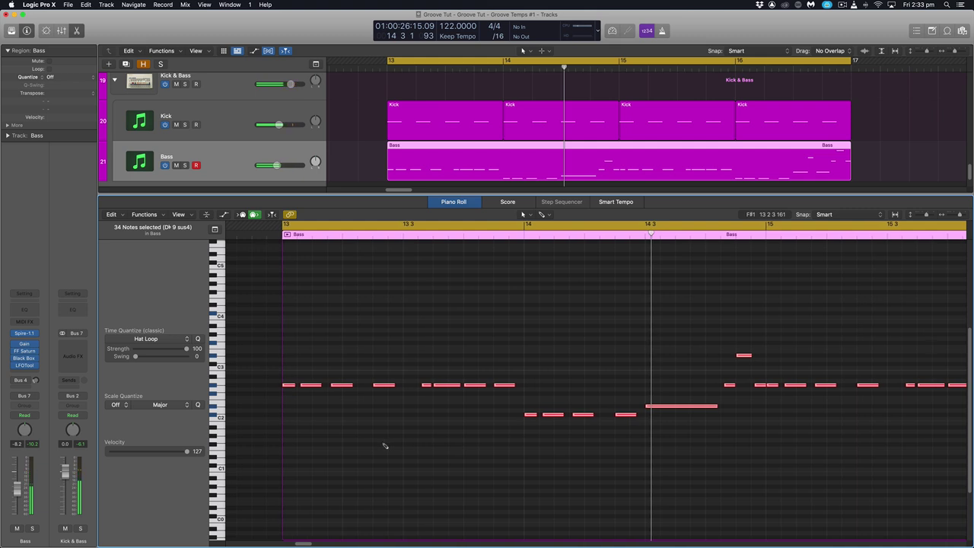
{"action": "key", "text": "space"}
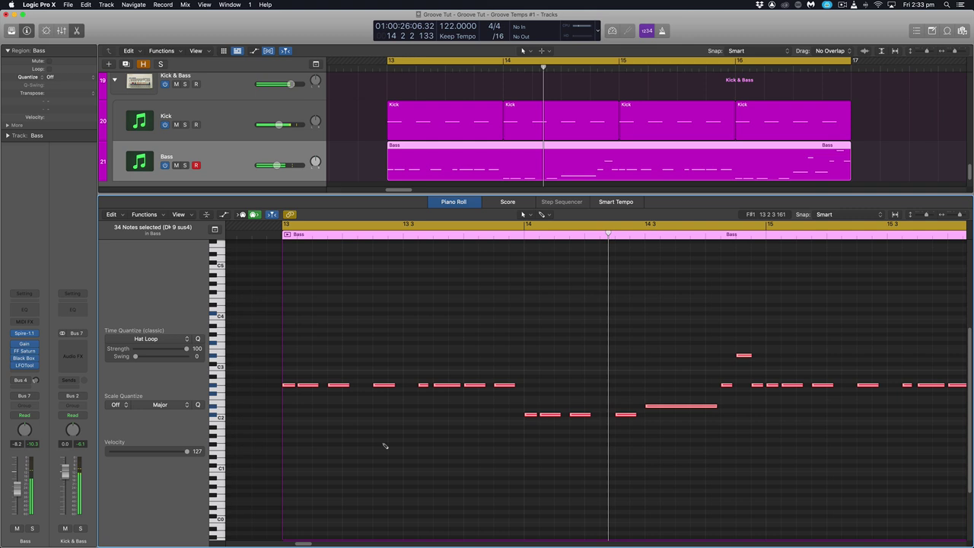
{"action": "key", "text": "Return"}
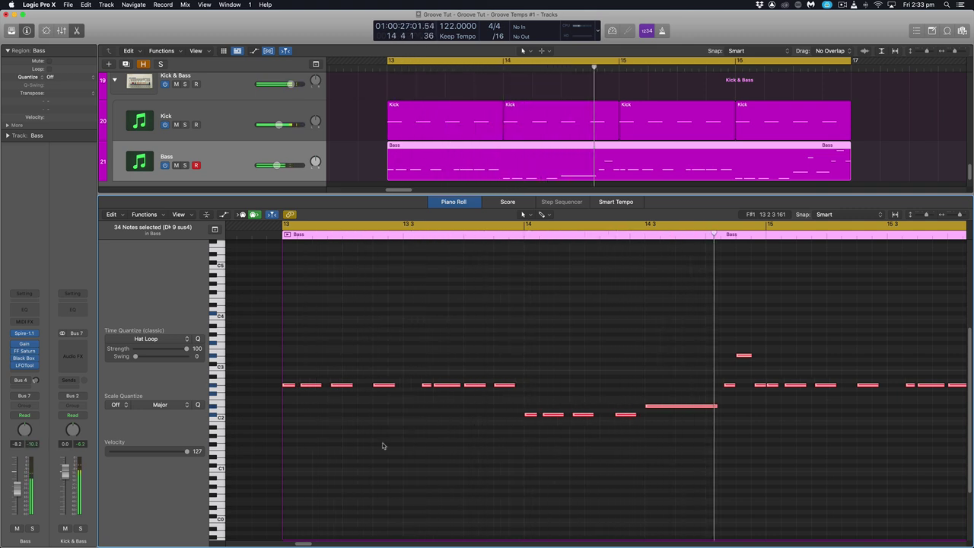
{"action": "key", "text": "space"}
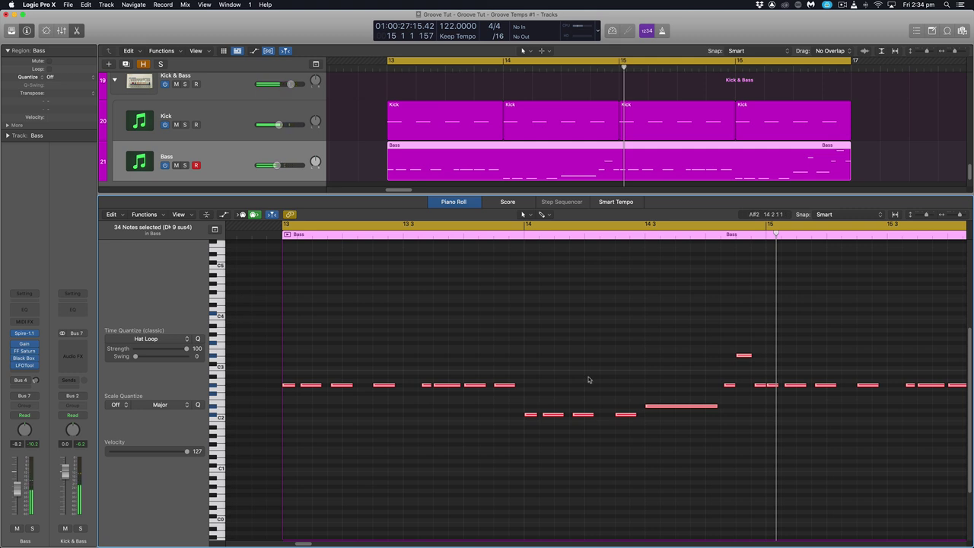
- Shorten the bass note just before bar 15 slightly so that it ends before the next note starts
{"action": "scroll", "coordinate": [662, 361], "scroll_direction": "right", "scroll_amount": 2}
{"action": "left_click", "coordinate": [661, 360]}
{"action": "left_click_drag", "start_coordinate": [622, 322], "coordinate": [731, 430]}
{"action": "mouse_move", "coordinate": [690, 380]}
{"action": "left_mouse_down"}
{"action": "mouse_move", "coordinate": [698, 383]}
{"action": "mouse_move", "coordinate": [686, 382]}
{"action": "left_mouse_up"}
{"action": "scroll", "coordinate": [686, 381], "scroll_direction": "down", "scroll_amount": 3}
{"action": "scroll", "coordinate": [687, 382], "scroll_direction": "right", "scroll_amount": 3}
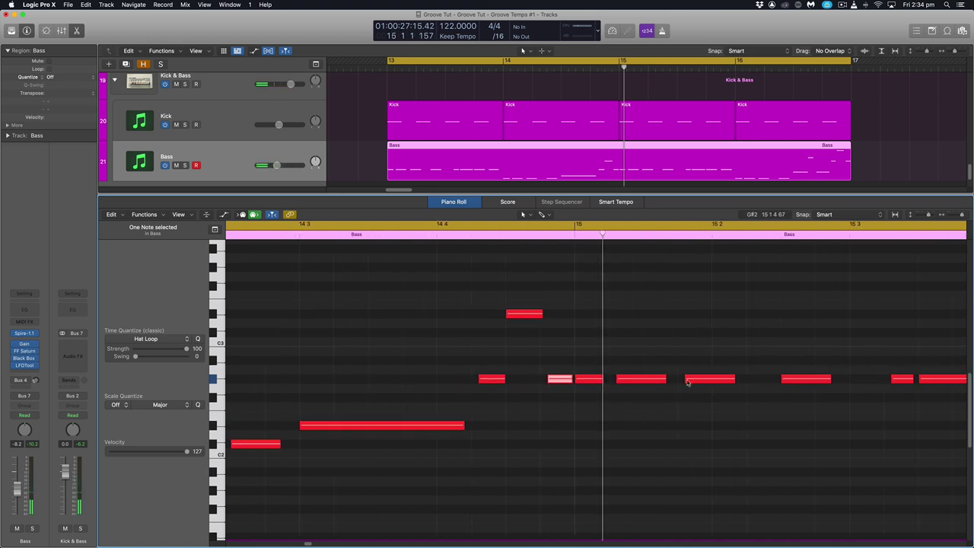
- Shorten the last bass note before bar 17 to 186 ticks so that it ends within the region
{"action": "scroll", "coordinate": [687, 382], "scroll_direction": "down", "scroll_amount": 2}
{"action": "scroll", "coordinate": [688, 383], "scroll_direction": "right", "scroll_amount": 10}
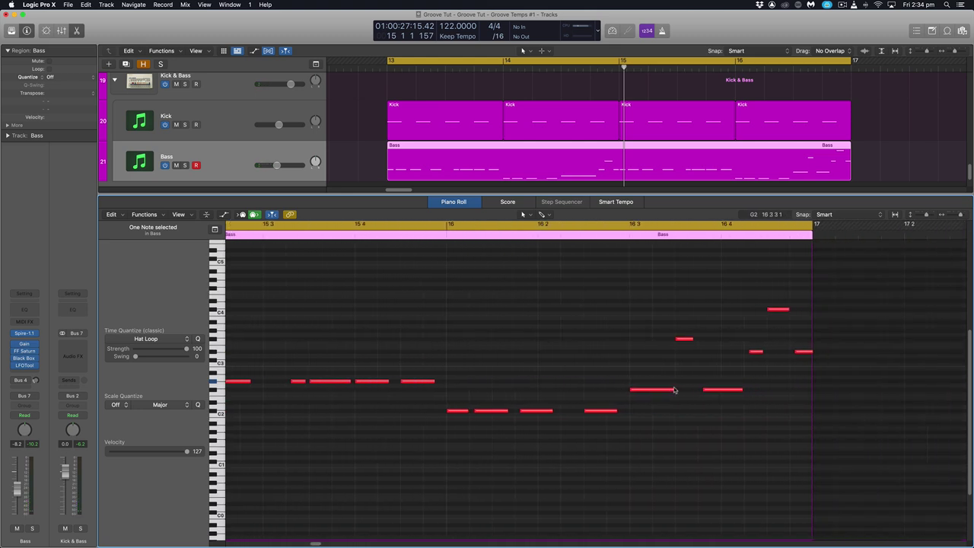
{"action": "scroll", "coordinate": [728, 338], "scroll_direction": "left", "scroll_amount": 1}
{"action": "left_click", "coordinate": [798, 352]}
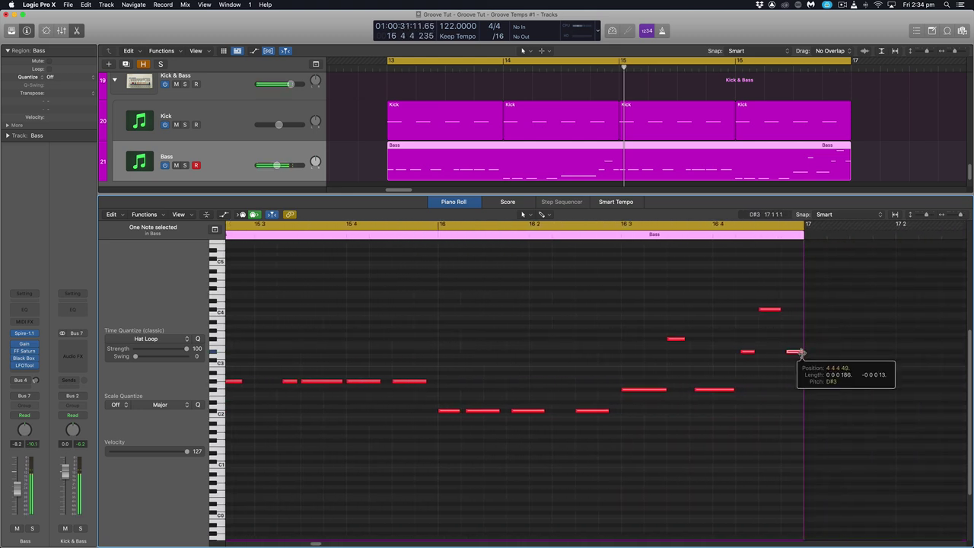
{"action": "scroll", "coordinate": [723, 354], "scroll_direction": "left", "scroll_amount": 15}
{"action": "scroll", "coordinate": [719, 353], "scroll_direction": "left", "scroll_amount": 15}
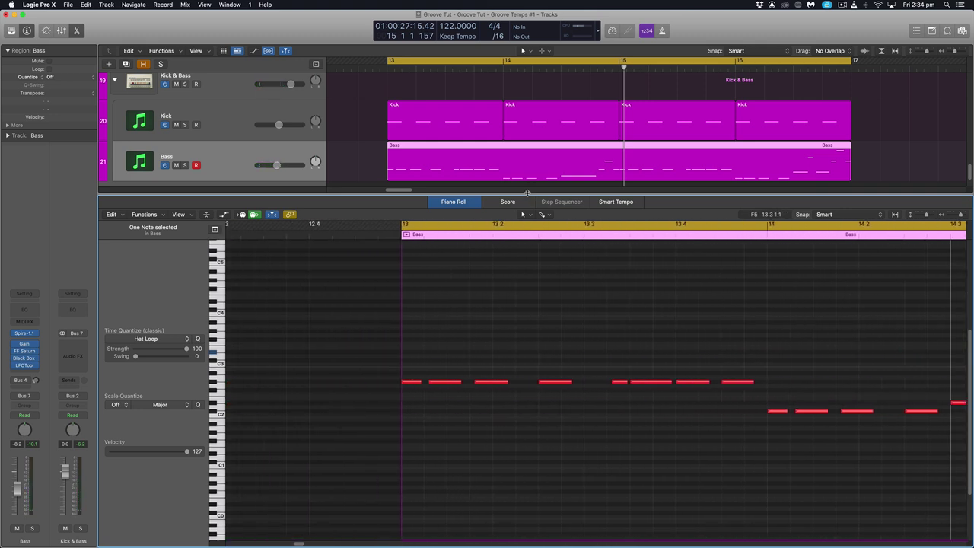
- Close and reopen the Piano Roll for the Bass region, check its notes from bar 17 back to bar 13, and return to the arrangement
{"action": "key", "text": "e"}
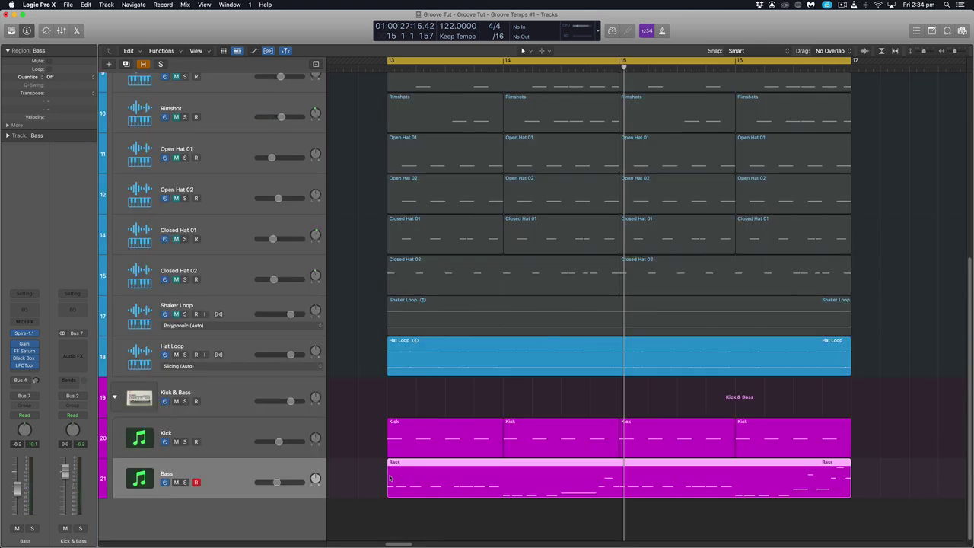
{"action": "left_click_drag", "start_coordinate": [389, 478], "coordinate": [478, 477]}
{"action": "key", "text": "super+z"}
{"action": "key", "text": "e"}
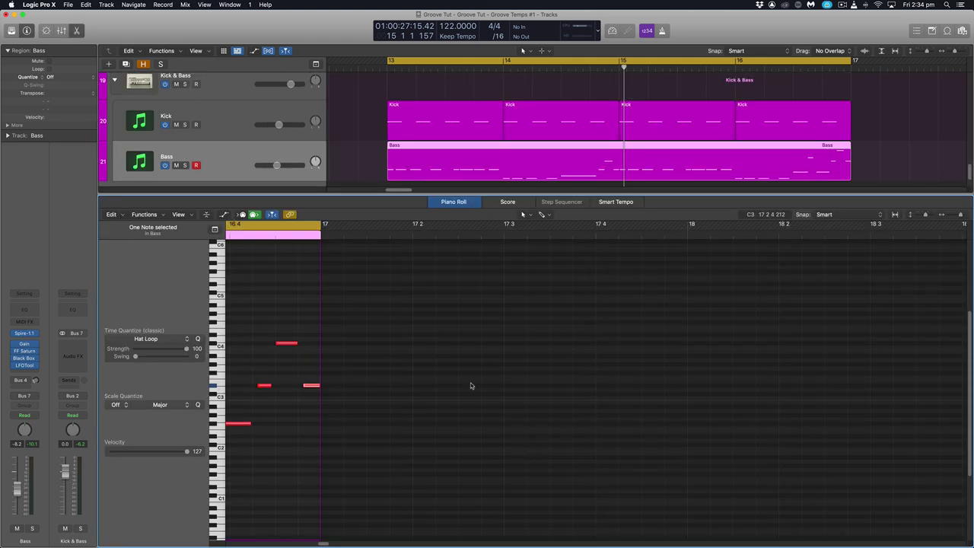
{"action": "scroll", "coordinate": [346, 355], "scroll_direction": "left", "scroll_amount": 20}
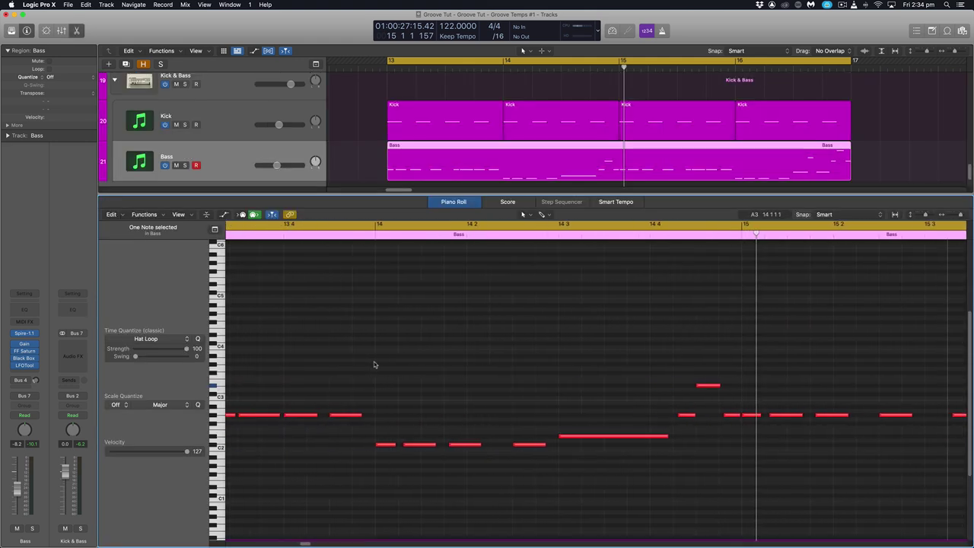
{"action": "scroll", "coordinate": [371, 362], "scroll_direction": "left", "scroll_amount": 8}
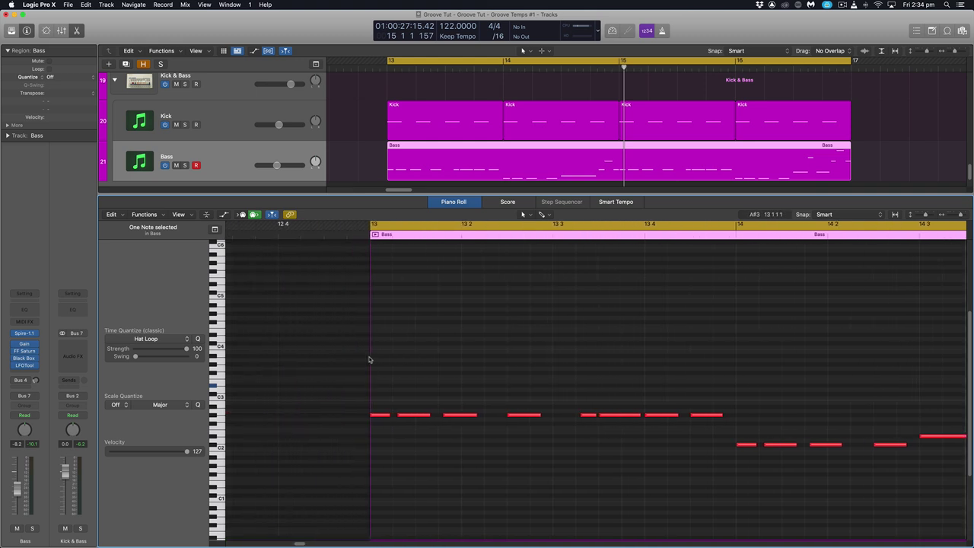
{"action": "key", "text": "p"}
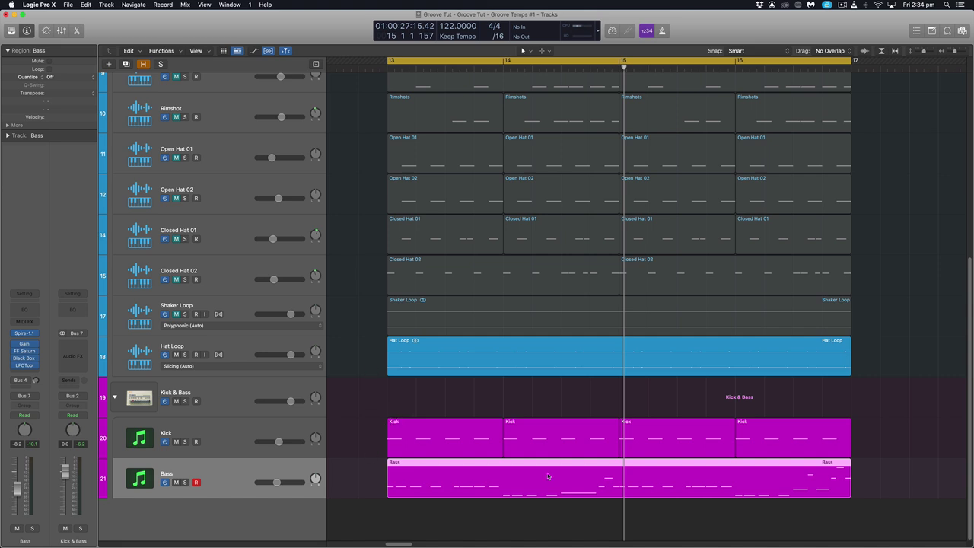
- Open the Bass region in the Piano Roll and quantize all of its notes to 1/16 Note
{"action": "left_click_drag", "start_coordinate": [366, 355], "coordinate": [822, 357]}
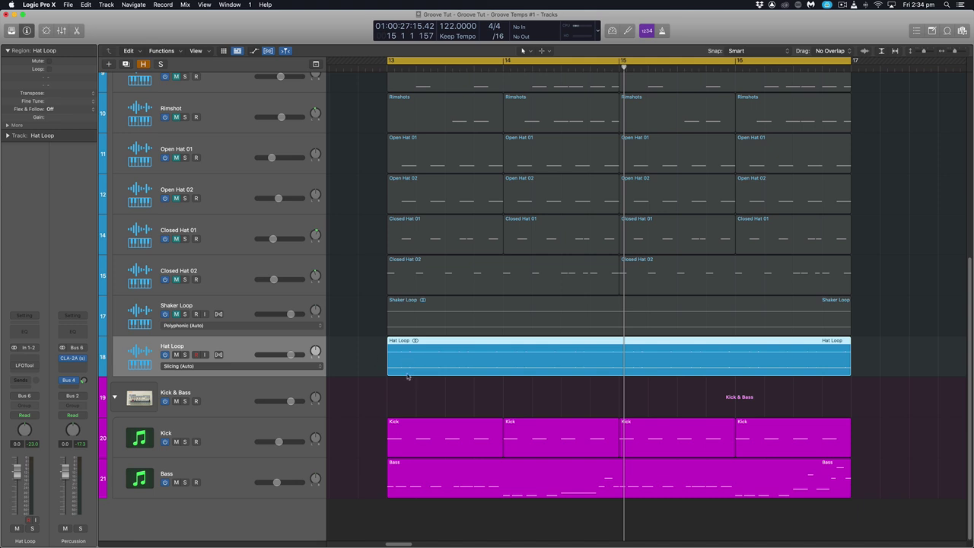
{"action": "double_click", "coordinate": [433, 481]}
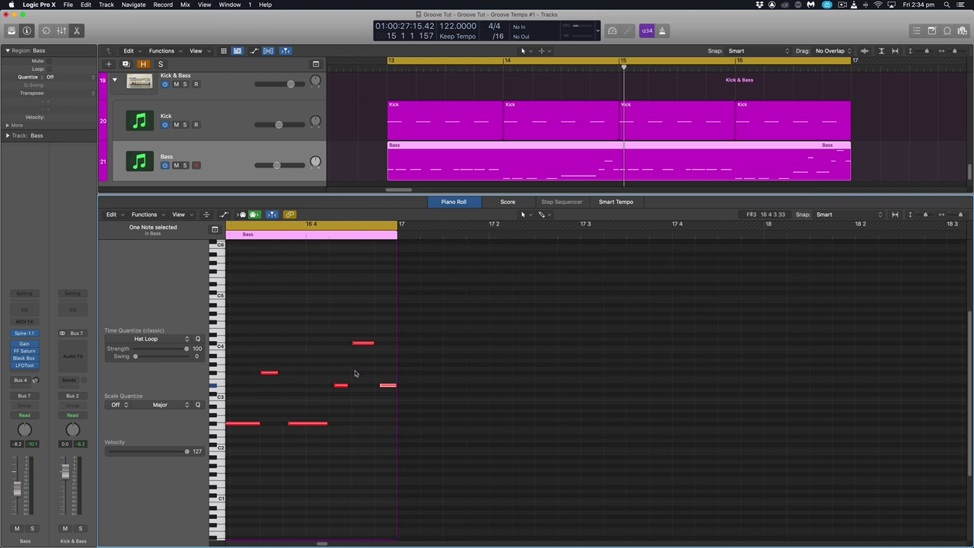
{"action": "scroll", "coordinate": [370, 377], "scroll_direction": "left", "scroll_amount": 4}
{"action": "left_click", "coordinate": [404, 373]}
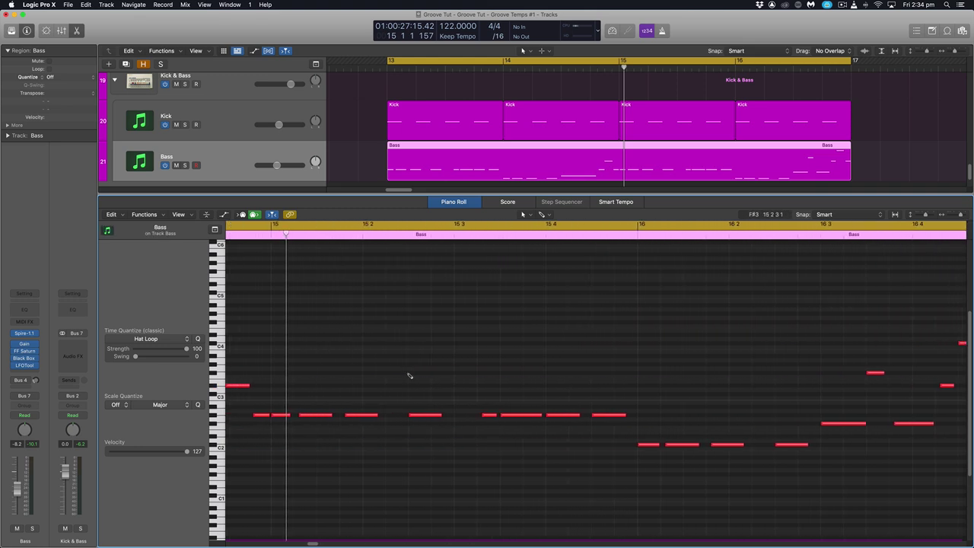
{"action": "key", "text": "super+a"}
{"action": "scroll", "coordinate": [408, 374], "scroll_direction": "down", "scroll_amount": 3}
{"action": "scroll", "coordinate": [407, 373], "scroll_direction": "left", "scroll_amount": 5}
{"action": "scroll", "coordinate": [407, 373], "scroll_direction": "down", "scroll_amount": 2}
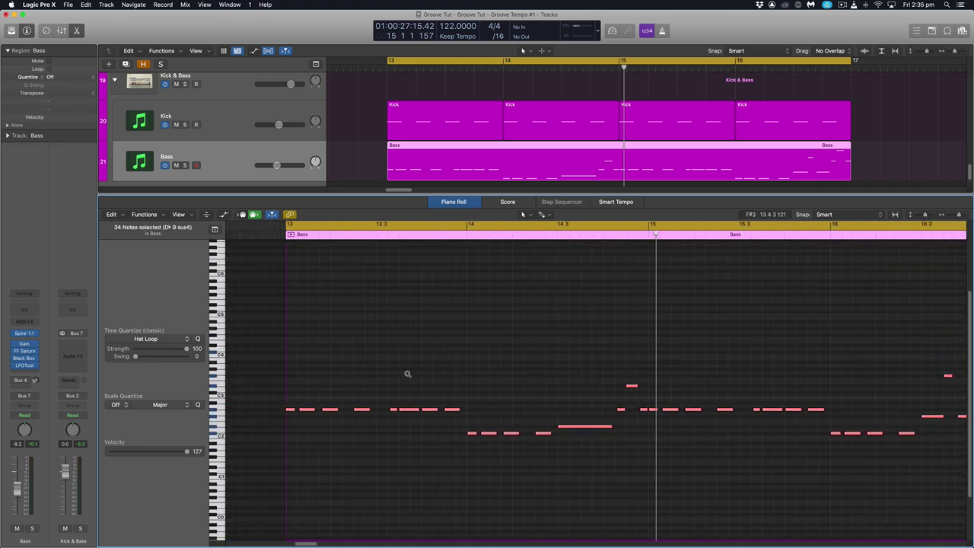
{"action": "left_click", "coordinate": [158, 340]}
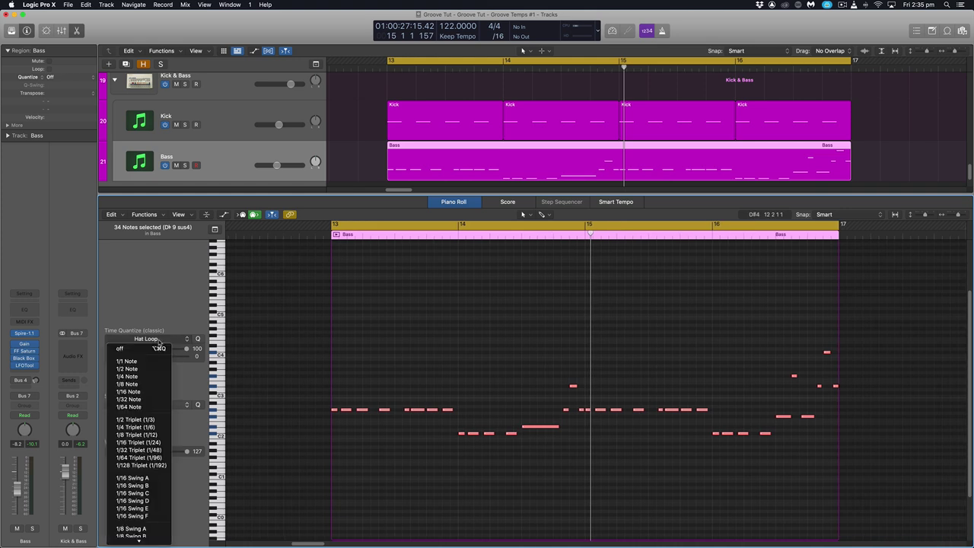
{"action": "left_click", "coordinate": [128, 391]}
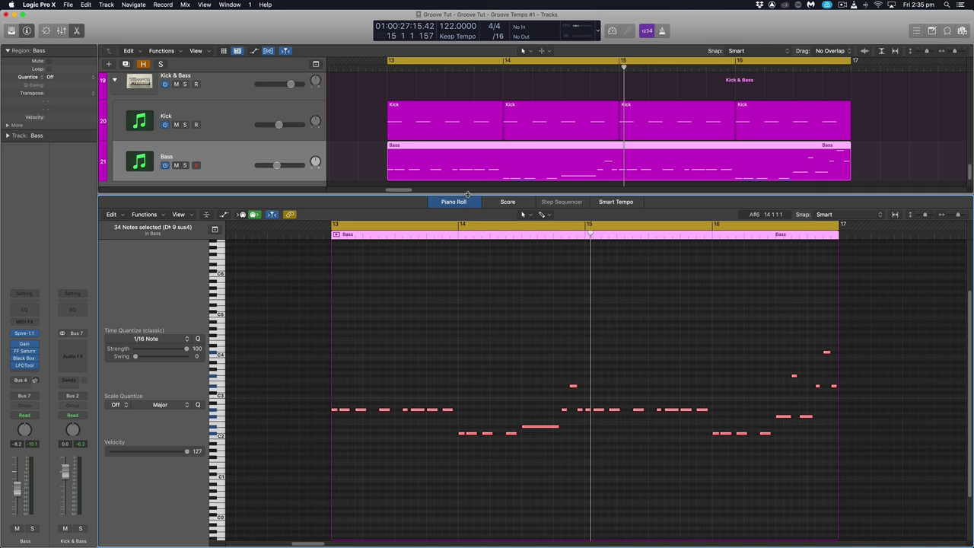
- Close the Piano Roll, enable Flex on the Hat Loop track and quantize the Hat Loop region to 1/16 Note
{"action": "key", "text": "e"}
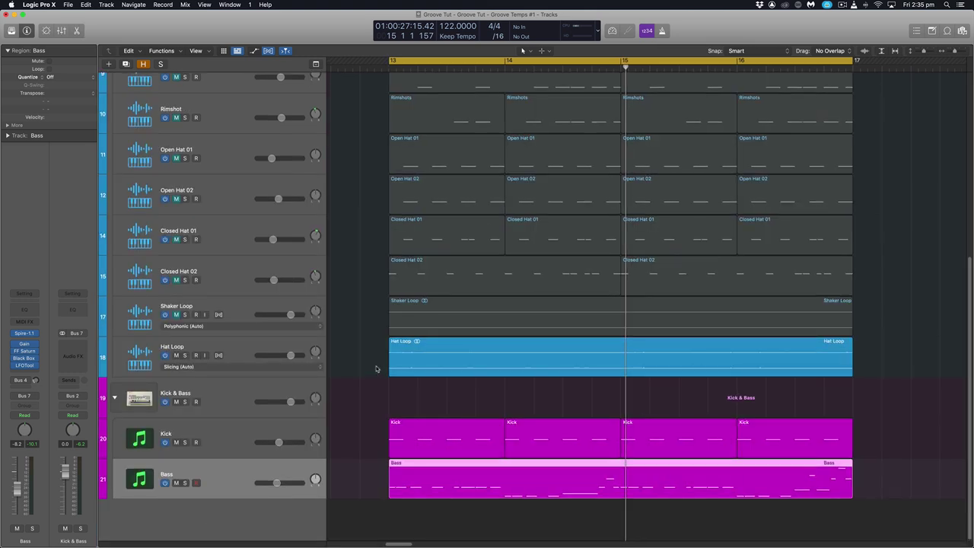
{"action": "left_click", "coordinate": [237, 349]}
{"action": "left_click", "coordinate": [218, 356]}
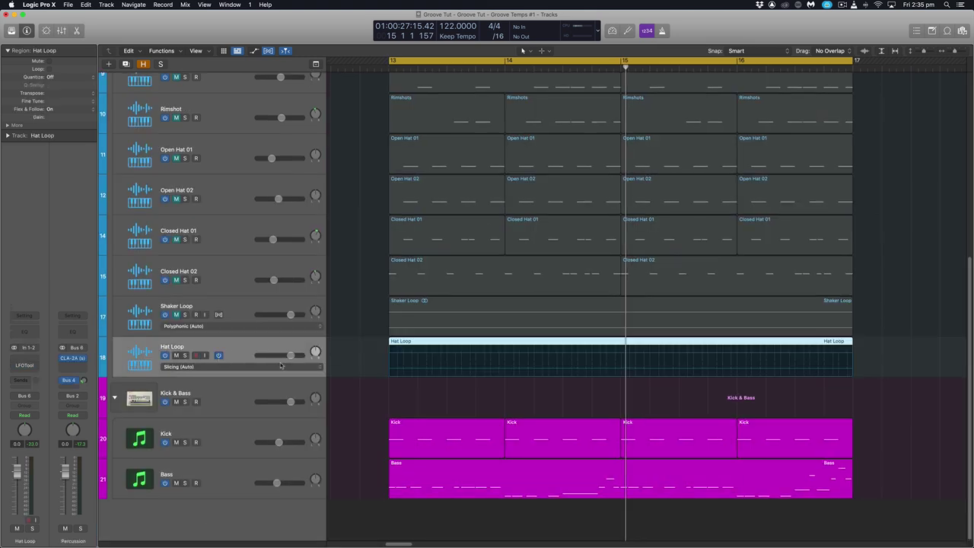
{"action": "scroll", "coordinate": [383, 373], "scroll_direction": "up", "scroll_amount": 5}
{"action": "scroll", "coordinate": [382, 373], "scroll_direction": "right", "scroll_amount": 3}
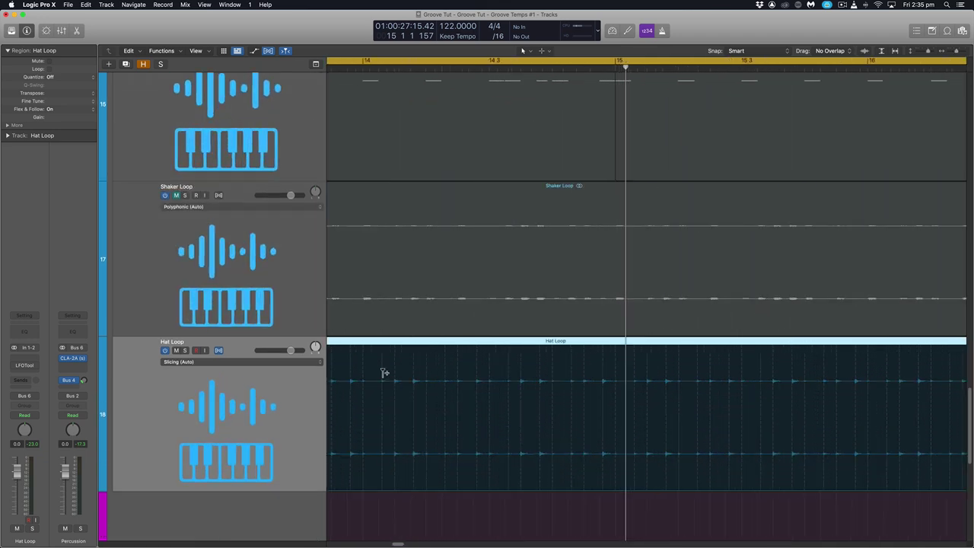
{"action": "scroll", "coordinate": [385, 372], "scroll_direction": "down", "scroll_amount": 2}
{"action": "scroll", "coordinate": [385, 373], "scroll_direction": "left", "scroll_amount": 4}
{"action": "scroll", "coordinate": [386, 376], "scroll_direction": "up", "scroll_amount": 3}
{"action": "scroll", "coordinate": [388, 380], "scroll_direction": "down", "scroll_amount": 2}
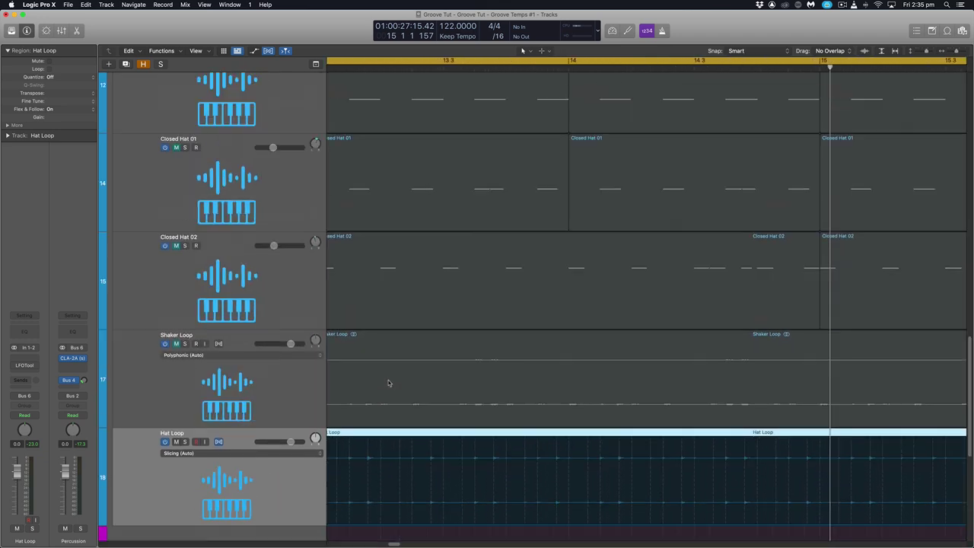
{"action": "scroll", "coordinate": [390, 383], "scroll_direction": "left", "scroll_amount": 3}
{"action": "scroll", "coordinate": [391, 382], "scroll_direction": "down", "scroll_amount": 5}
{"action": "scroll", "coordinate": [391, 383], "scroll_direction": "right", "scroll_amount": 2}
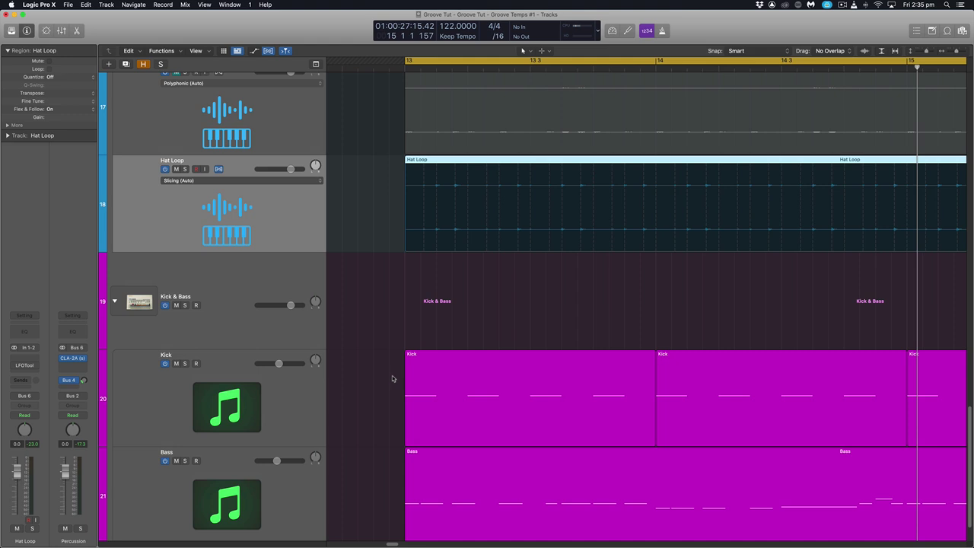
{"action": "scroll", "coordinate": [383, 363], "scroll_direction": "up", "scroll_amount": 1}
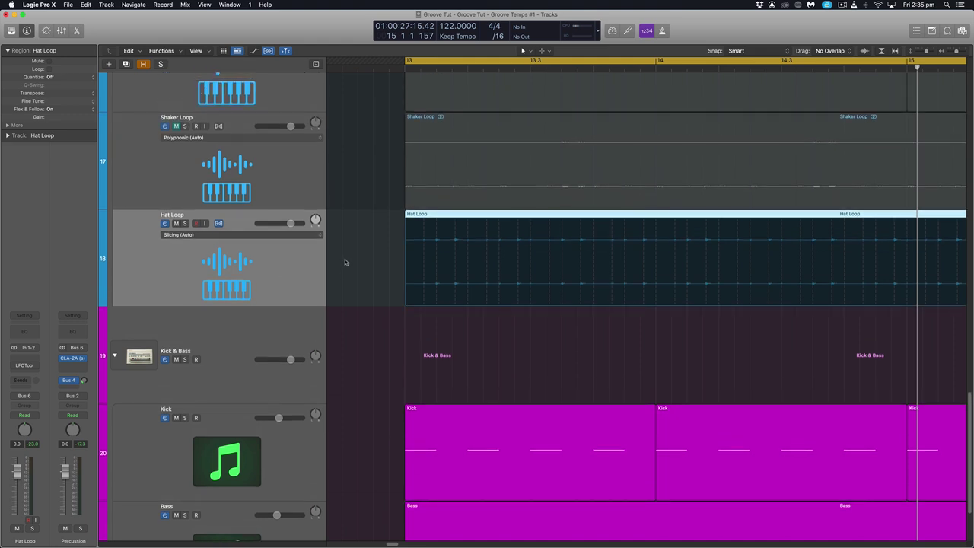
{"action": "left_click", "coordinate": [57, 78]}
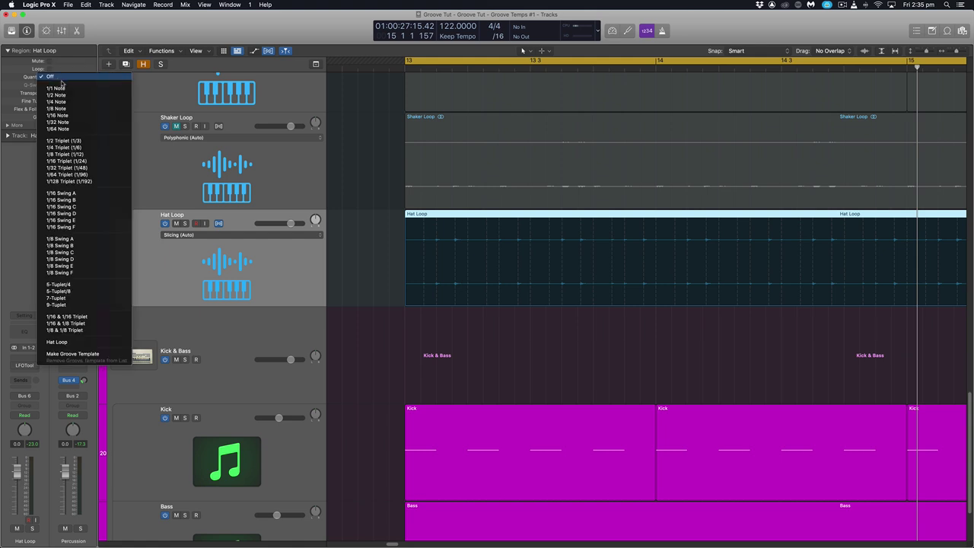
{"action": "left_click", "coordinate": [59, 116]}
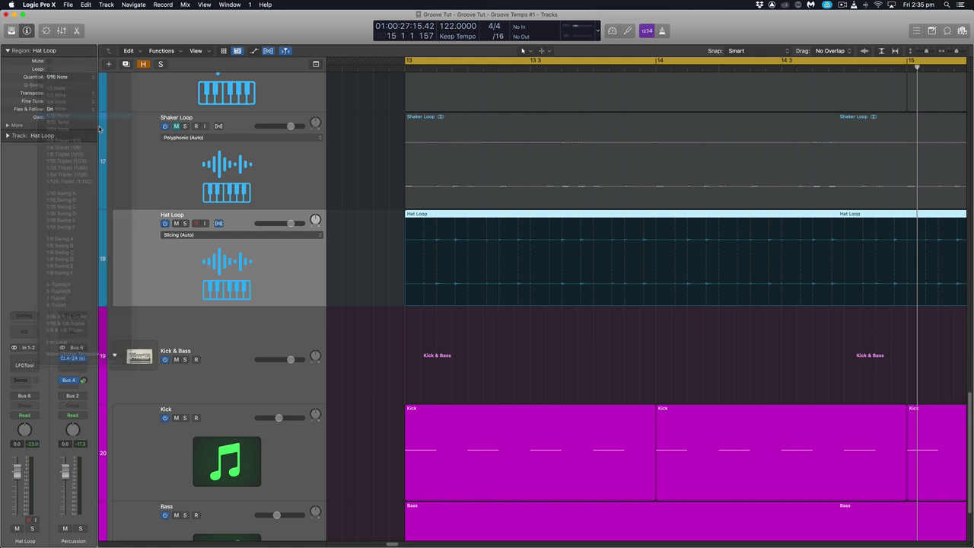
- Play the arrangement from bar 13 to hear the straight 1/16 hat loop with the kick and bass, and stop playback
{"action": "key", "text": "space"}
{"action": "key", "text": "super+Left"}
{"action": "key", "text": "super+Up"}
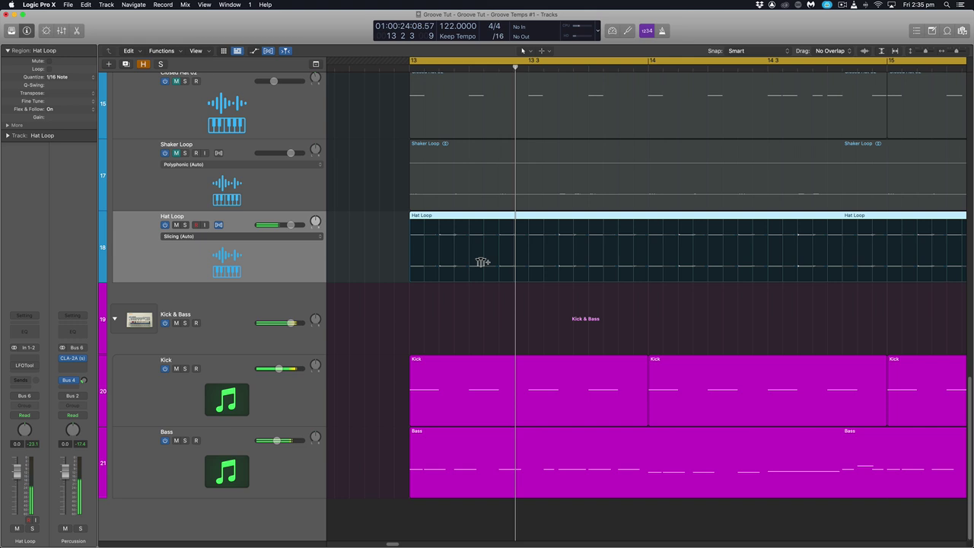
{"action": "key", "text": "super+Left"}
{"action": "key", "text": "super+Left"}
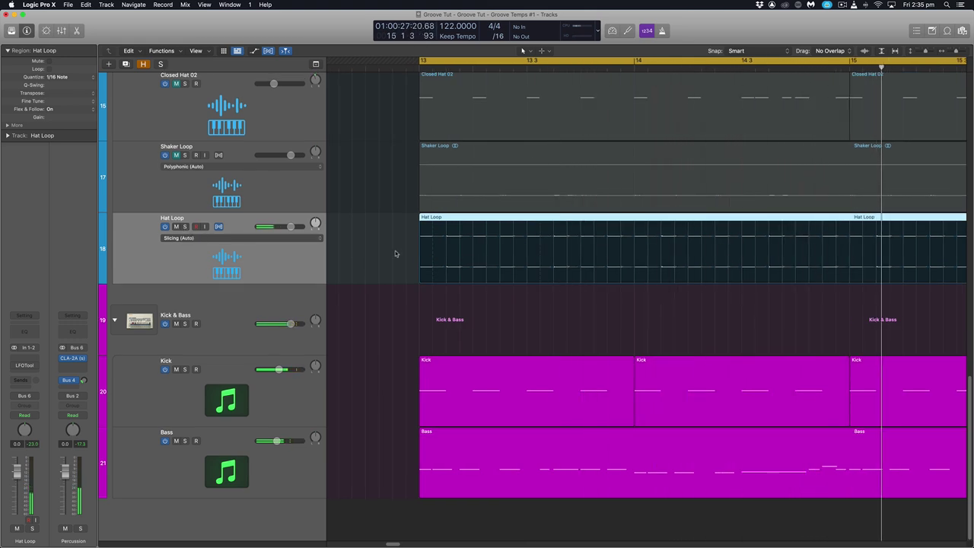
{"action": "scroll", "coordinate": [395, 254], "scroll_direction": "right", "scroll_amount": 3}
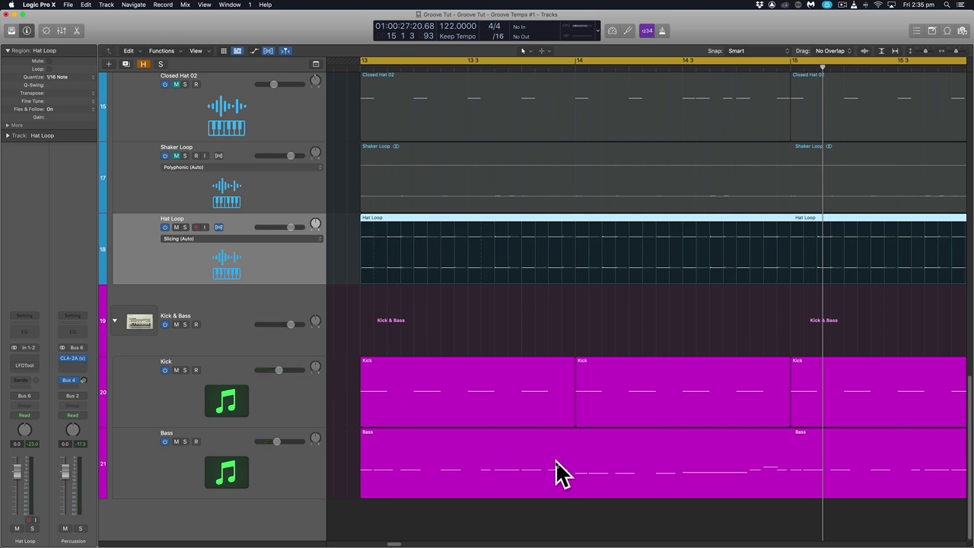
{"action": "key", "text": "space"}
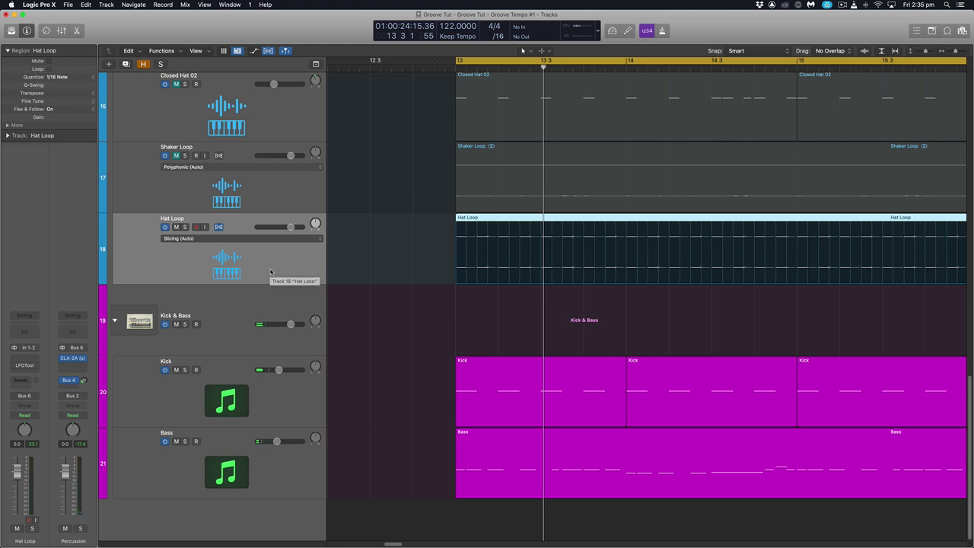
- Set the Hat Loop region's quantize back to Off and disable Flex on its track
{"action": "left_click", "coordinate": [63, 79]}
{"action": "left_click", "coordinate": [68, 41]}
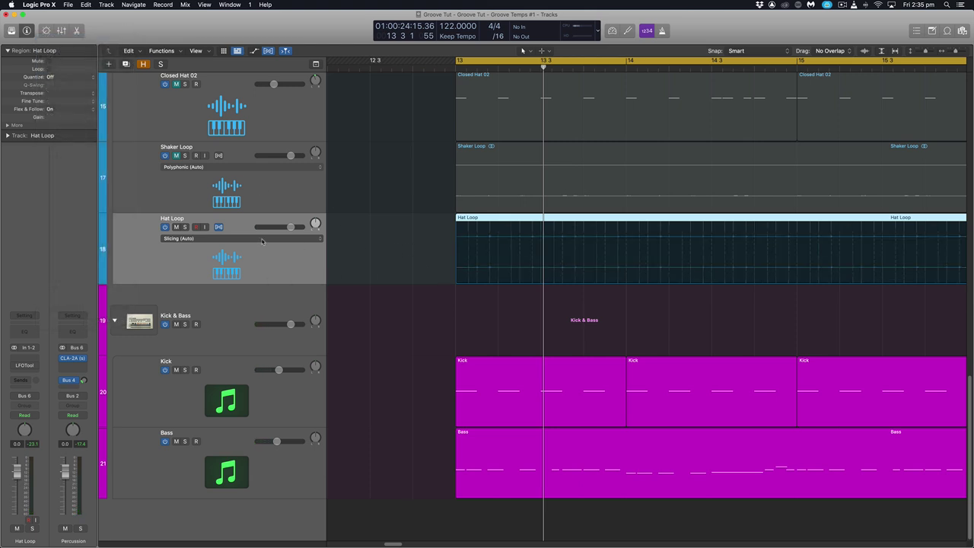
{"action": "left_click", "coordinate": [218, 227]}
- Reopen the Bass region, quantize all of its notes to the Hat Loop groove template, and close the Piano Roll
{"action": "double_click", "coordinate": [554, 468]}
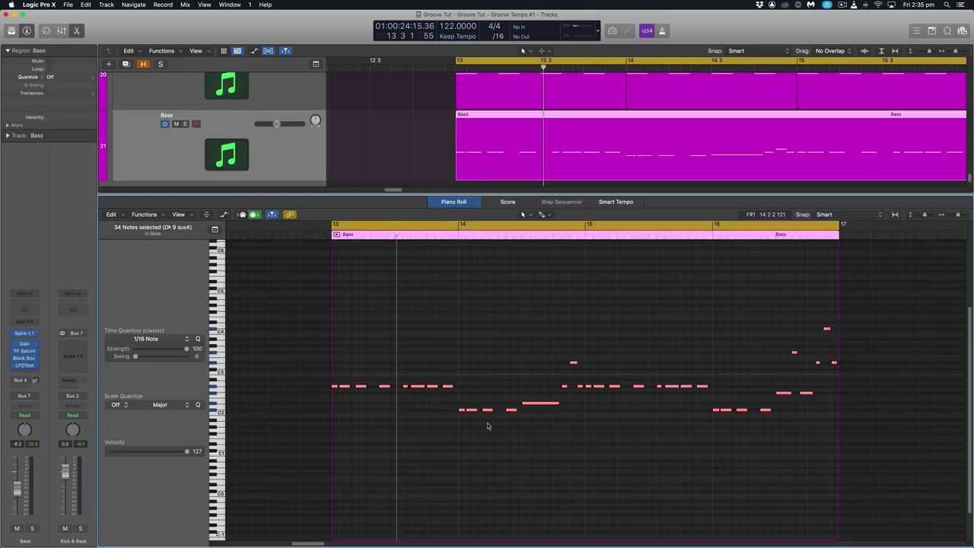
{"action": "left_click", "coordinate": [152, 339]}
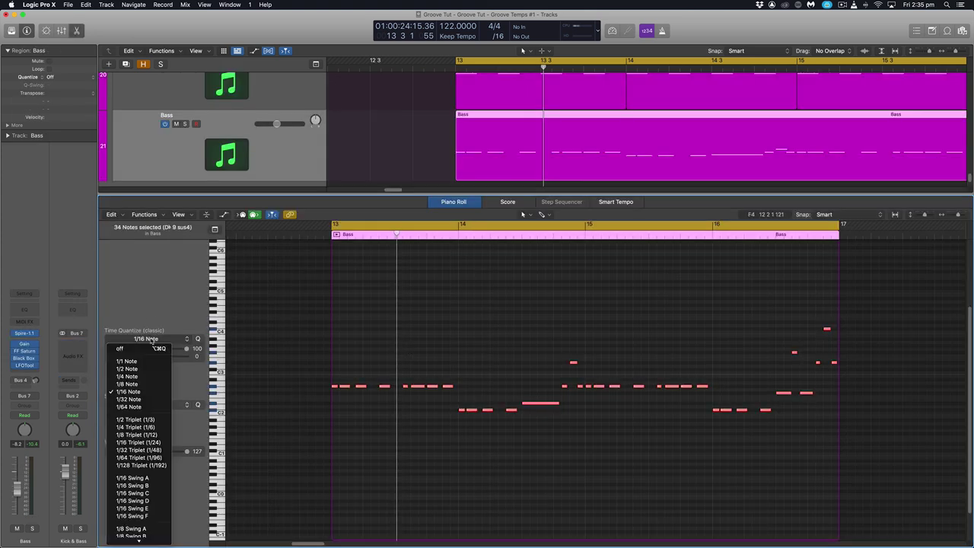
{"action": "scroll", "coordinate": [143, 477], "scroll_direction": "down", "scroll_amount": 5}
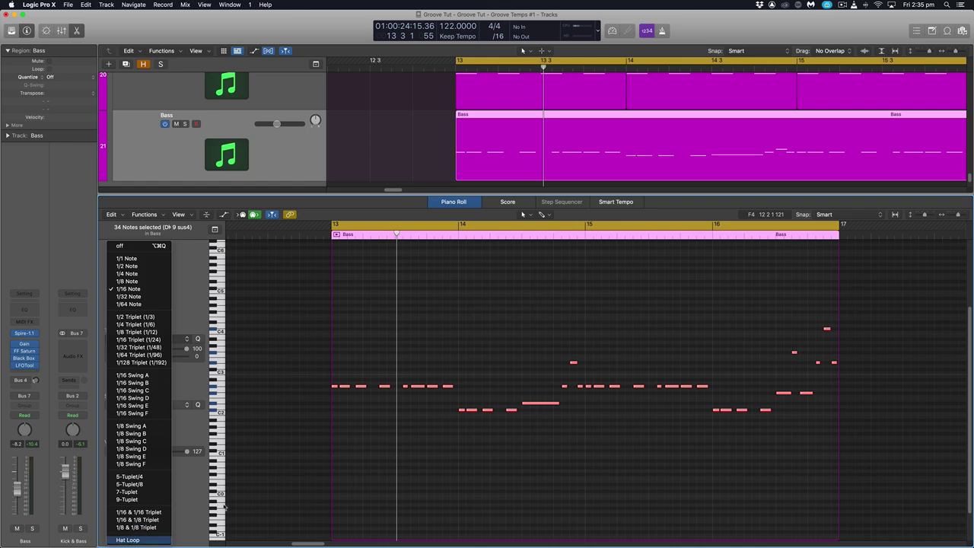
{"action": "left_click", "coordinate": [144, 540]}
{"action": "key", "text": "e"}
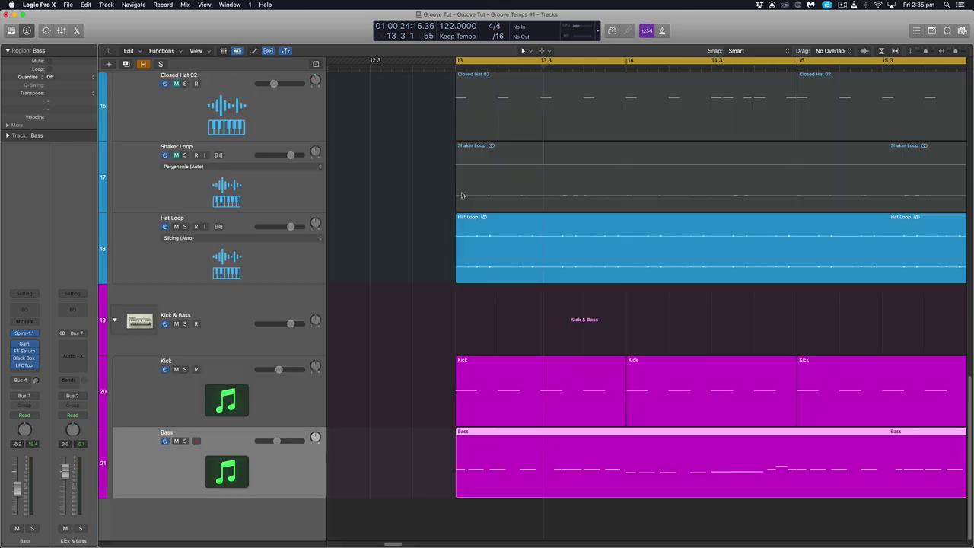
- Unmute the percussion tracks from Closed Hat 02 up to Clap and play the arrangement to hear them
{"action": "scroll", "coordinate": [481, 244], "scroll_direction": "down", "scroll_amount": 5}
{"action": "scroll", "coordinate": [481, 244], "scroll_direction": "right", "scroll_amount": 3}
{"action": "scroll", "coordinate": [481, 244], "scroll_direction": "down", "scroll_amount": 4}
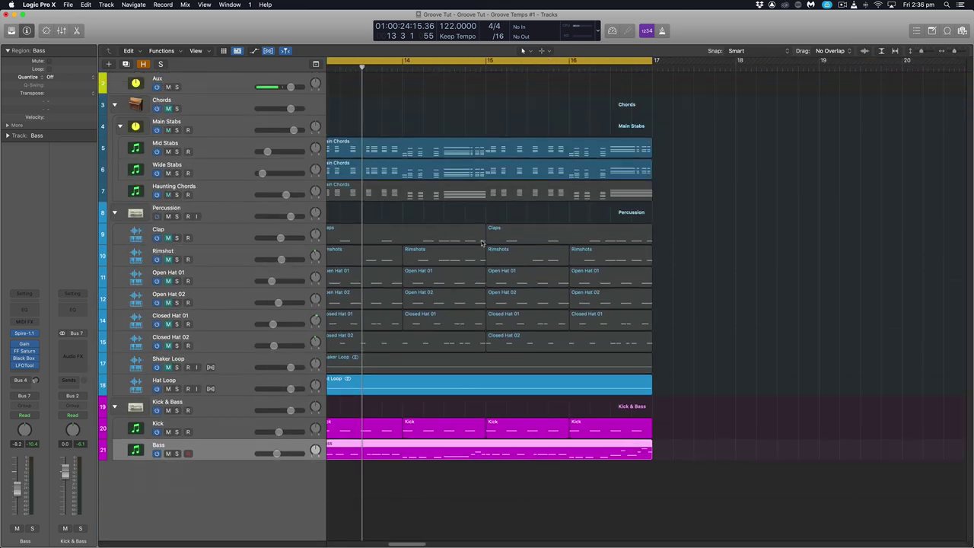
{"action": "scroll", "coordinate": [481, 240], "scroll_direction": "left", "scroll_amount": 2}
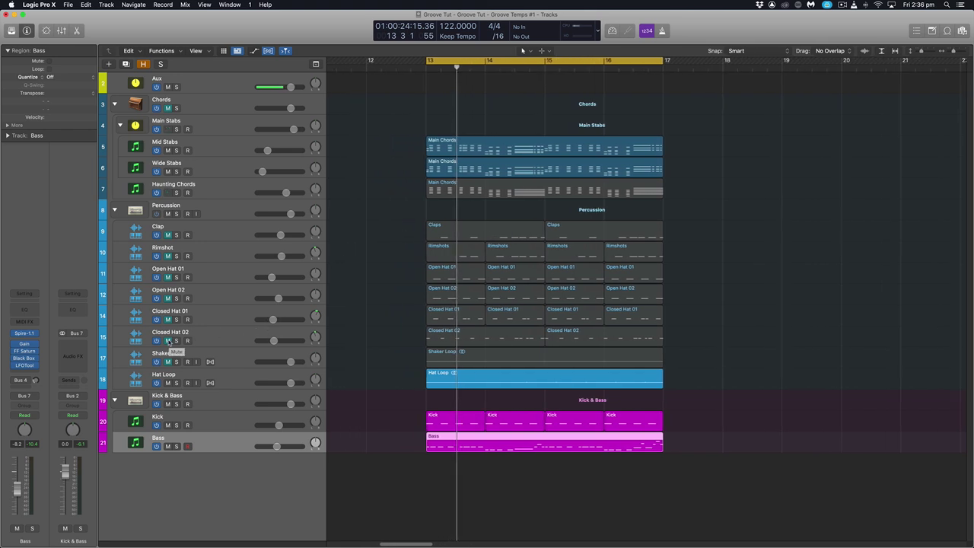
{"action": "left_click_drag", "start_coordinate": [167, 340], "coordinate": [167, 235]}
{"action": "key", "text": "space"}
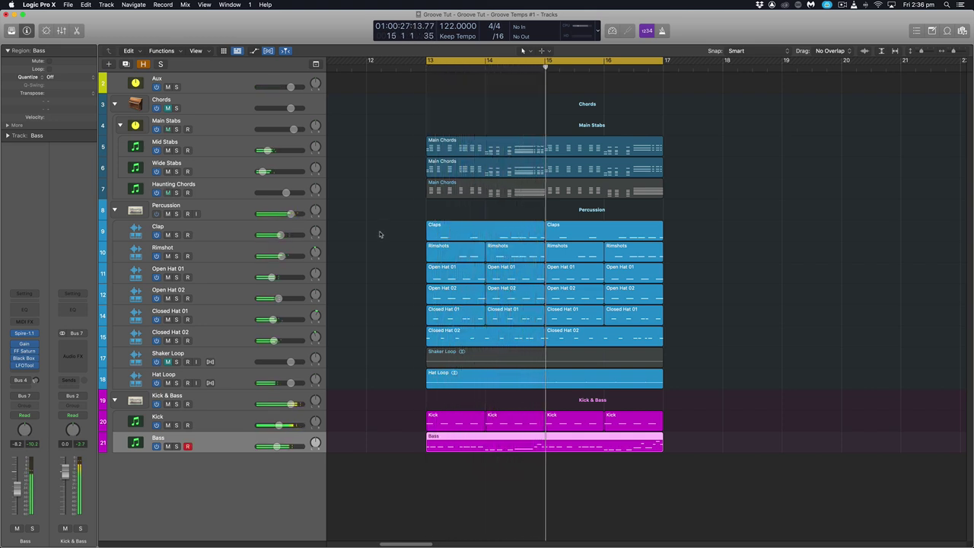
- Quantize all notes of the percussion MIDI regions from Clap to Closed Hat 02 to the Hat Loop groove template, and close the Piano Roll
{"action": "left_click_drag", "start_coordinate": [380, 232], "coordinate": [655, 338]}
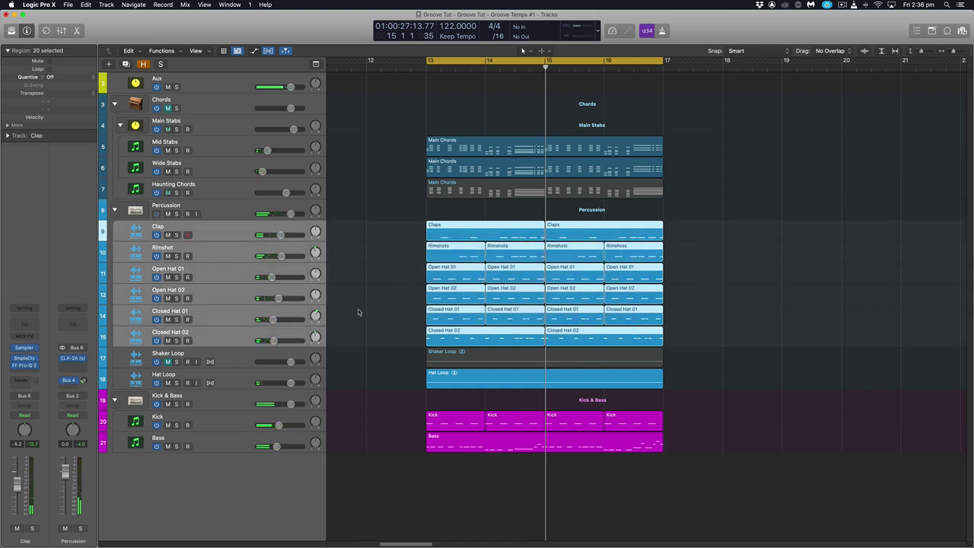
{"action": "left_click_drag", "start_coordinate": [405, 251], "coordinate": [640, 255]}
{"action": "left_click_drag", "start_coordinate": [381, 233], "coordinate": [476, 342]}
{"action": "left_click", "coordinate": [705, 230]}
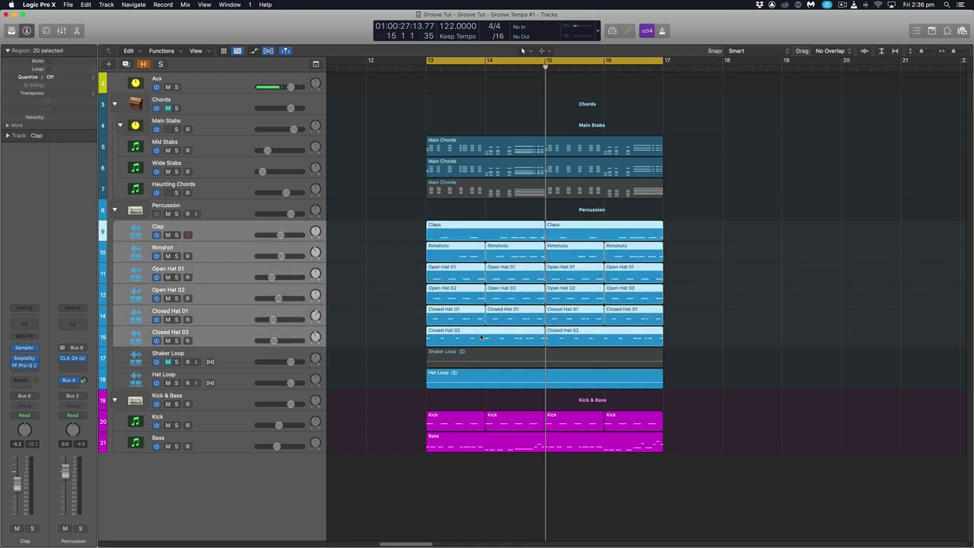
{"action": "key", "text": "p"}
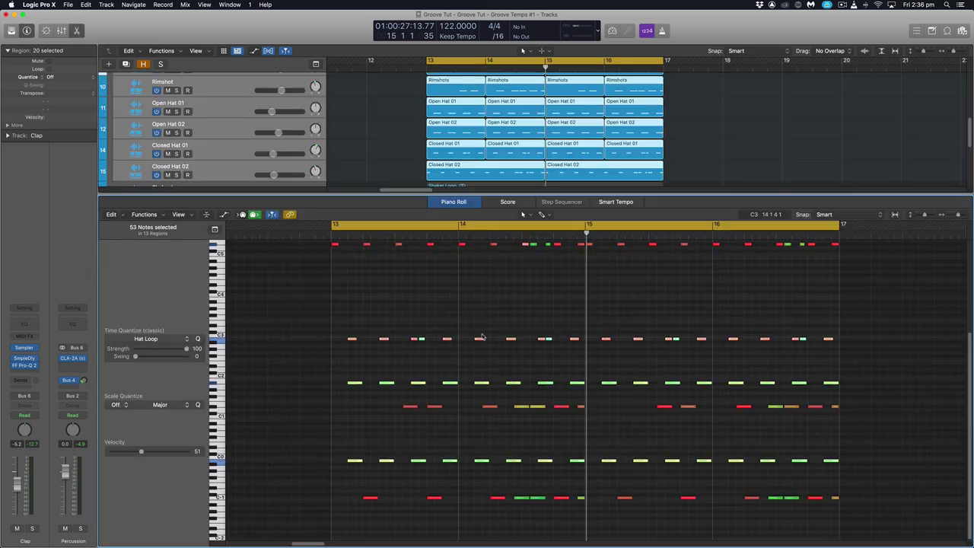
{"action": "scroll", "coordinate": [490, 328], "scroll_direction": "down", "scroll_amount": 3}
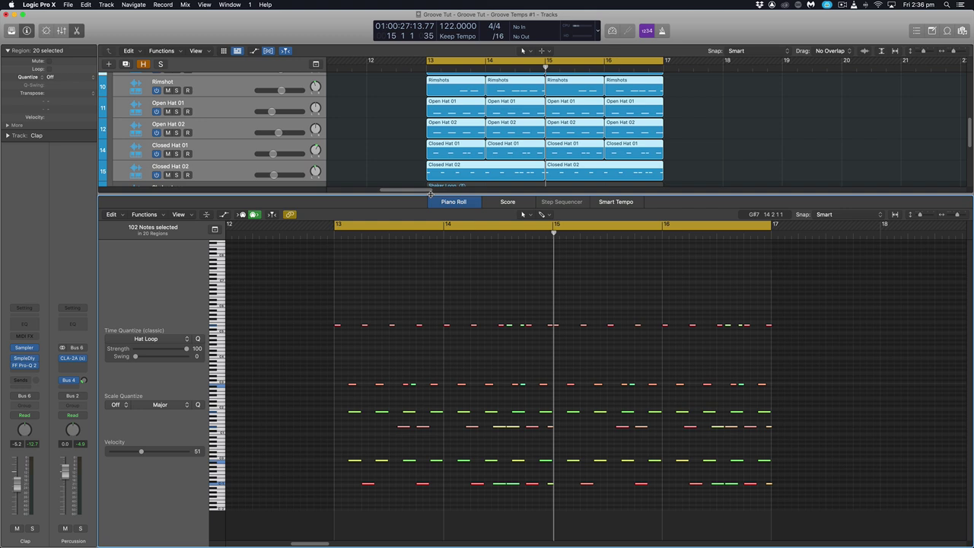
{"action": "key", "text": "p"}
- Play the arrangement from bar 13 to hear the quantized percussion, stop playback, and clear the region selection
{"action": "key", "text": "super+Up"}
{"action": "key", "text": "space"}
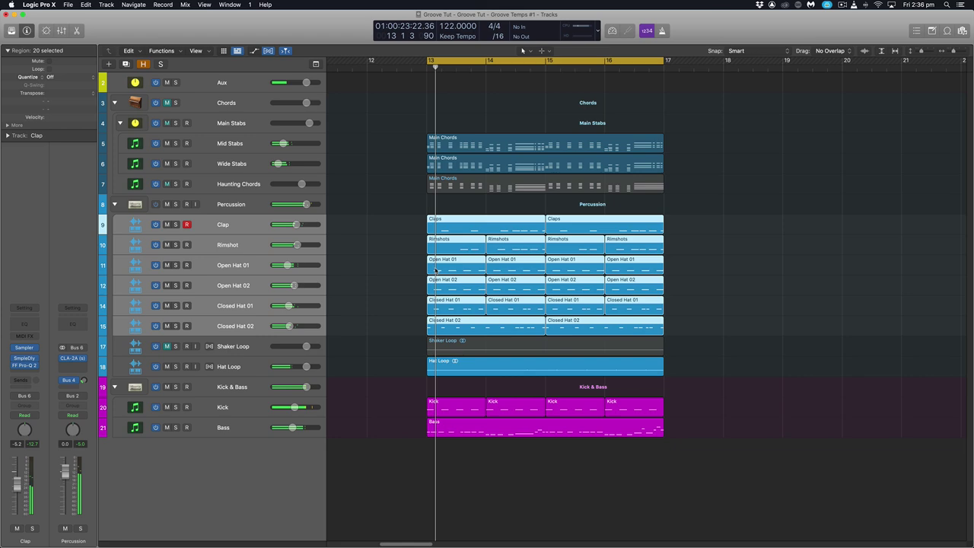
{"action": "left_click", "coordinate": [382, 308]}
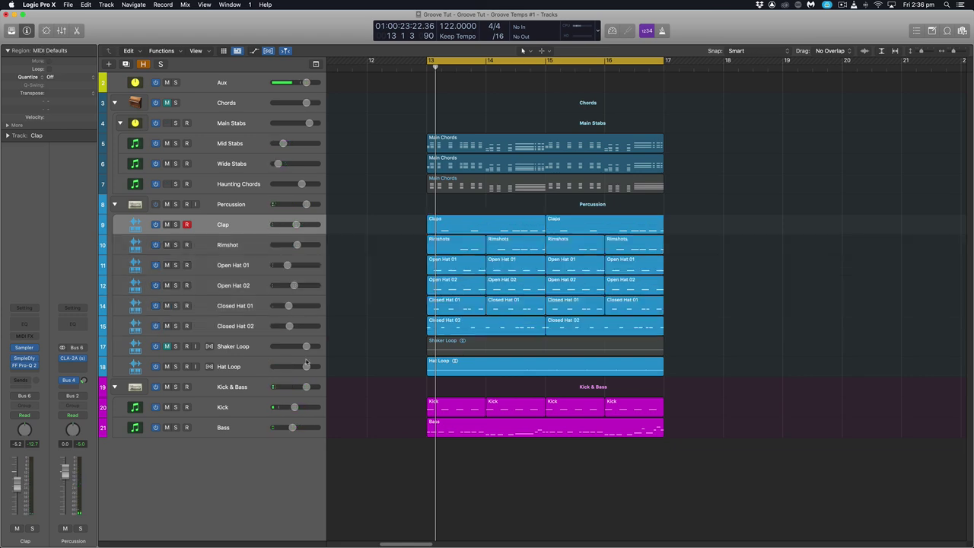
- Unmute the Shaker Loop track and select its region
{"action": "left_click", "coordinate": [167, 346]}
{"action": "left_click_drag", "start_coordinate": [412, 294], "coordinate": [722, 456]}
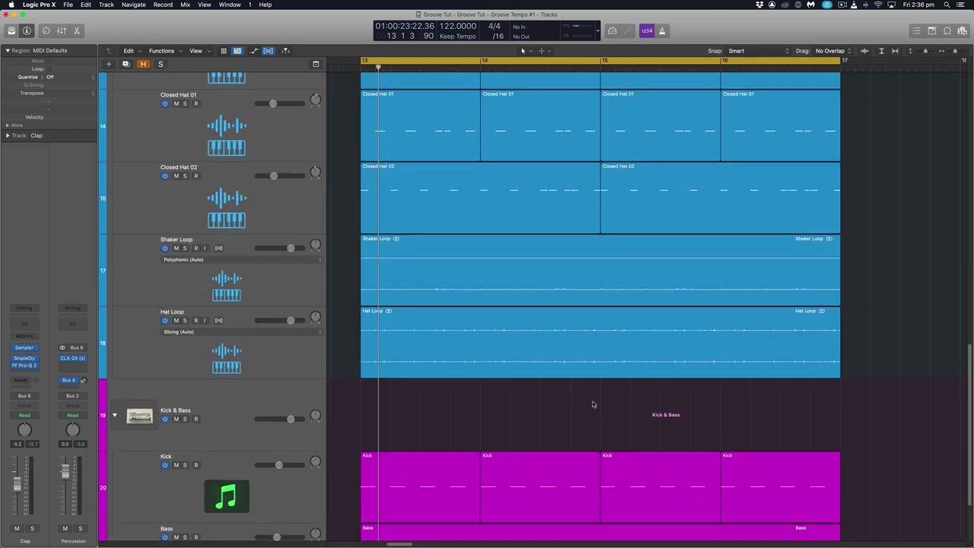
{"action": "left_click", "coordinate": [467, 275]}
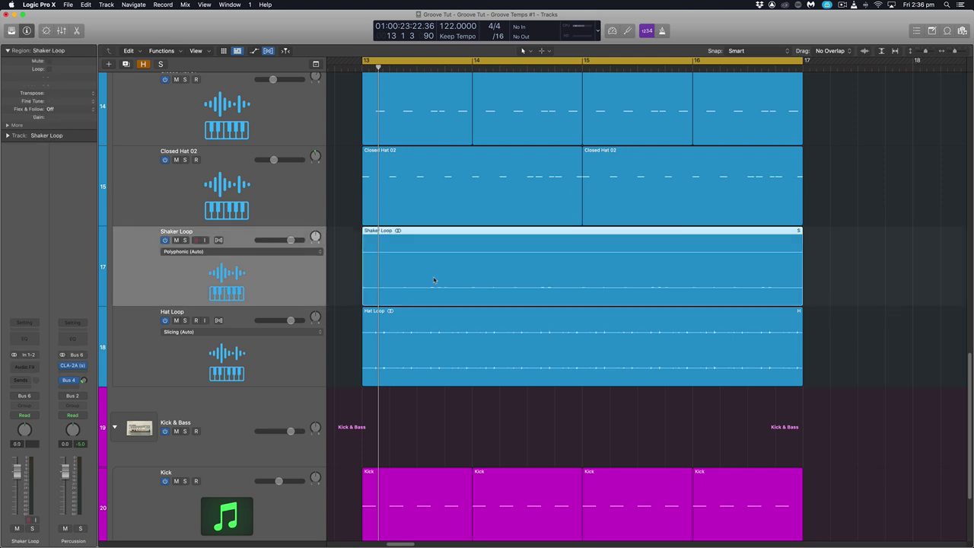
{"action": "scroll", "coordinate": [411, 283], "scroll_direction": "left", "scroll_amount": 2}
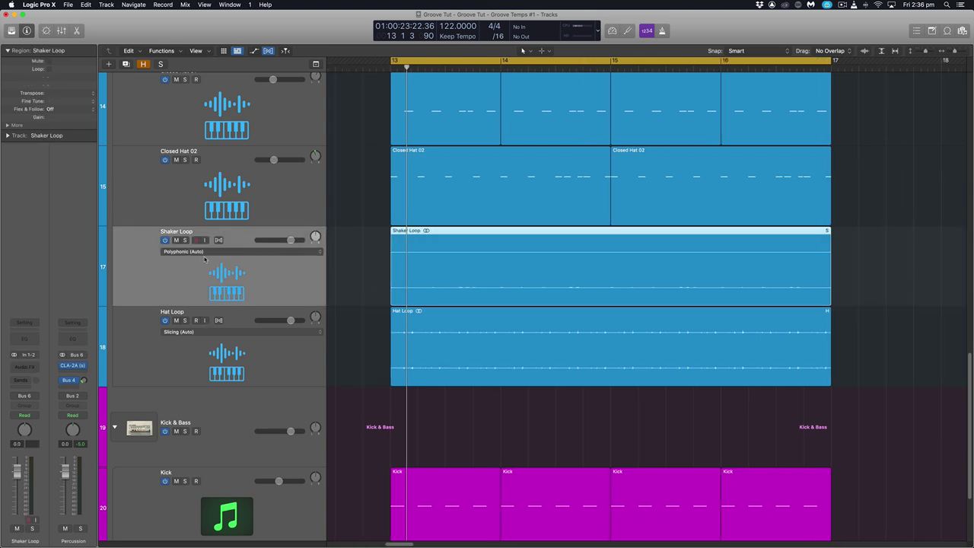
- Mute Kick & Bass and the percussion tracks from Closed Hat 02 upward, and play the Shaker Loop together with the Hat Loop
{"action": "key", "text": "super+Up"}
{"action": "scroll", "coordinate": [290, 289], "scroll_direction": "up", "scroll_amount": 4}
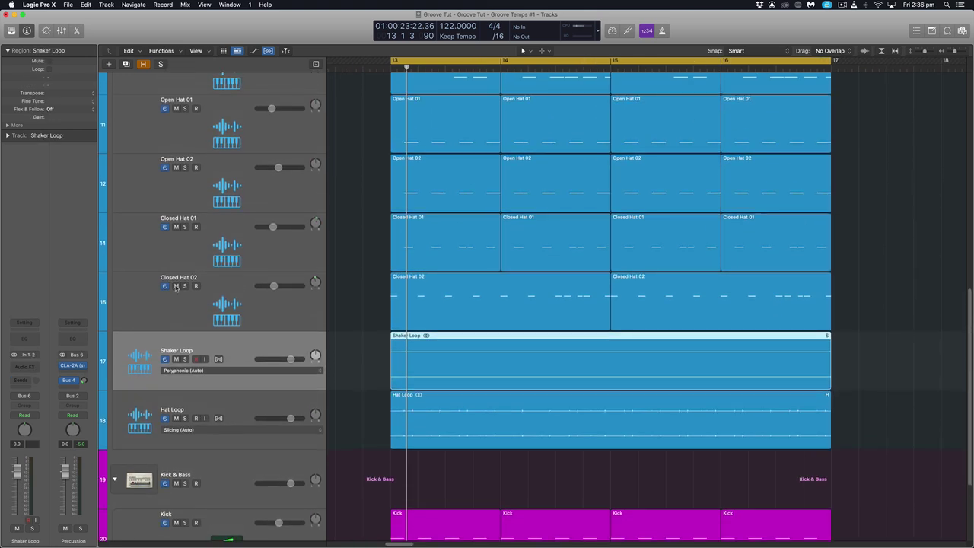
{"action": "left_click_drag", "start_coordinate": [175, 286], "coordinate": [176, 167]}
{"action": "key", "text": "super+Down"}
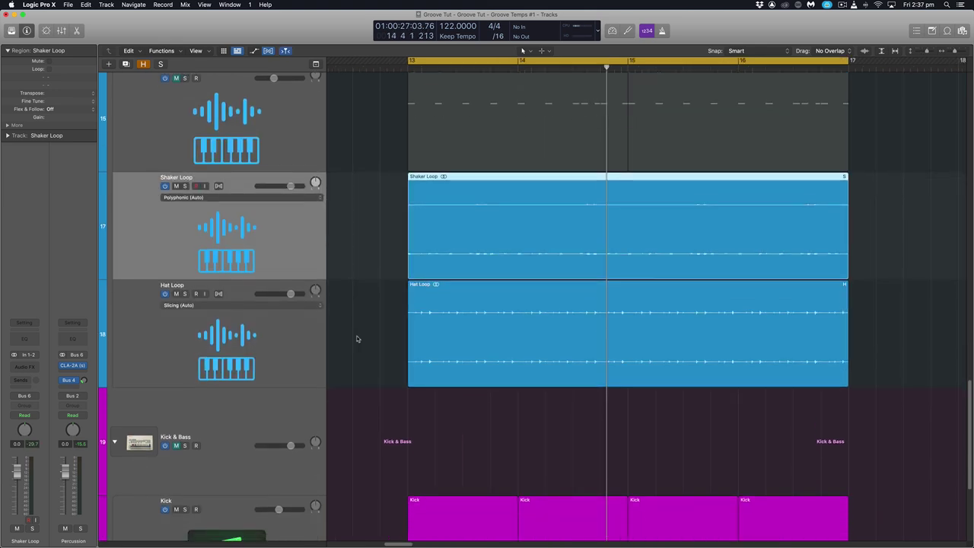
{"action": "key", "text": "shift+space"}
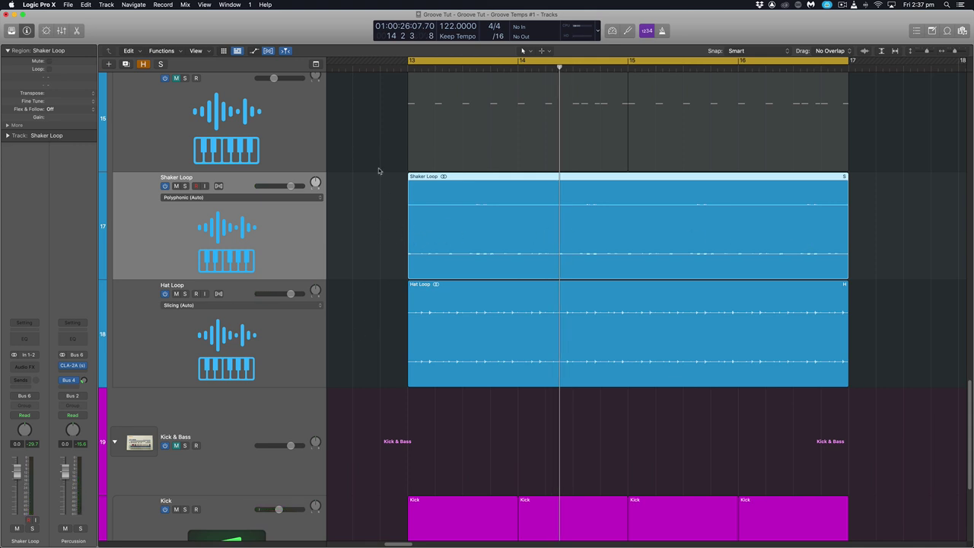
{"action": "left_click_drag", "start_coordinate": [371, 131], "coordinate": [884, 122]}
{"action": "scroll", "coordinate": [885, 123], "scroll_direction": "up", "scroll_amount": 3}
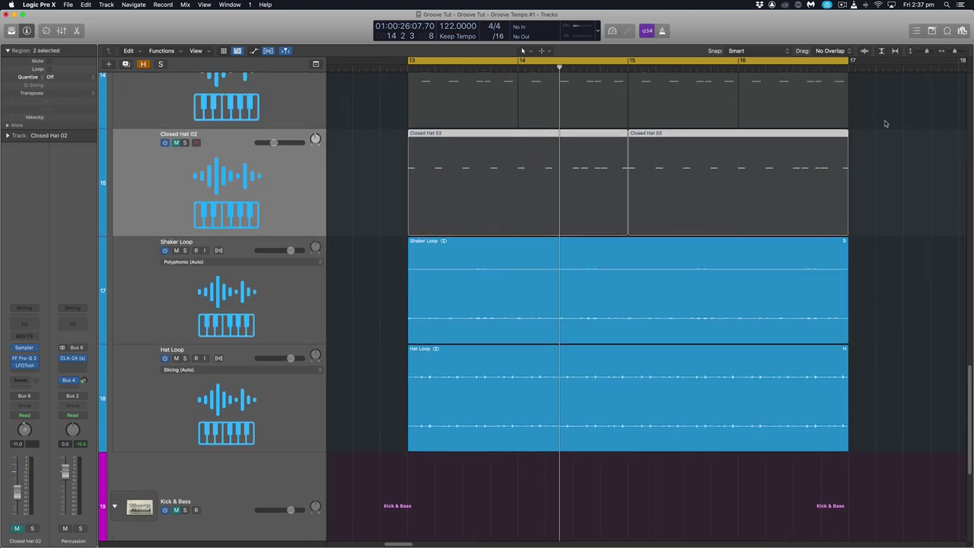
{"action": "scroll", "coordinate": [857, 177], "scroll_direction": "down", "scroll_amount": 2}
- Enable Flex on the Shaker Loop track, set its region's quantize to the Hat Loop template, and play the result
{"action": "left_click_drag", "start_coordinate": [380, 246], "coordinate": [860, 253]}
{"action": "left_click", "coordinate": [472, 257]}
{"action": "left_click_drag", "start_coordinate": [376, 226], "coordinate": [523, 255]}
{"action": "left_click", "coordinate": [219, 214]}
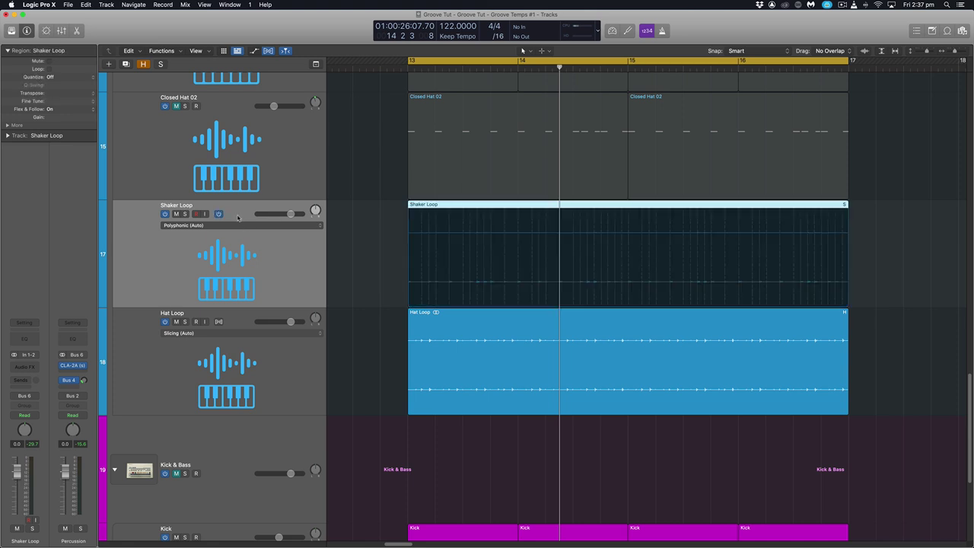
{"action": "left_click", "coordinate": [52, 77]}
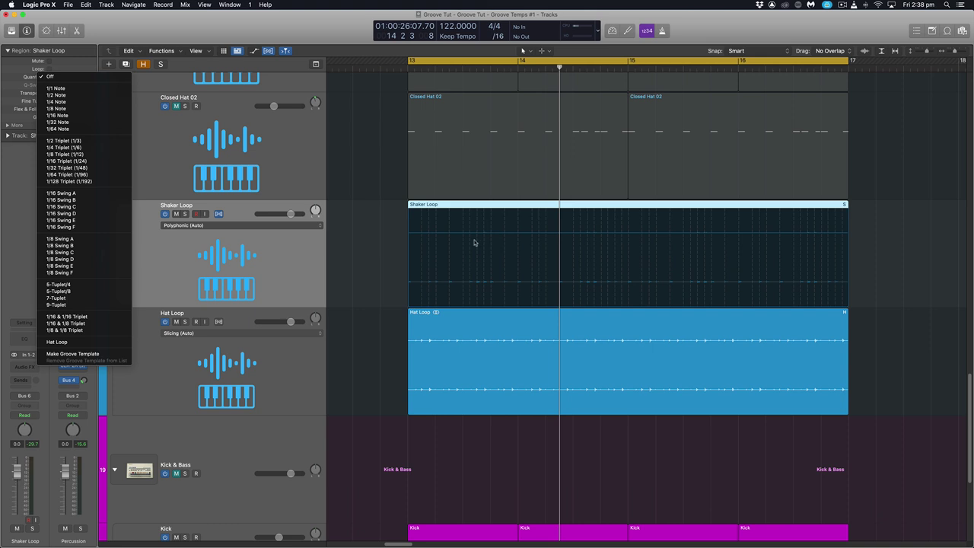
{"action": "left_click", "coordinate": [74, 345]}
{"action": "key", "text": "space"}
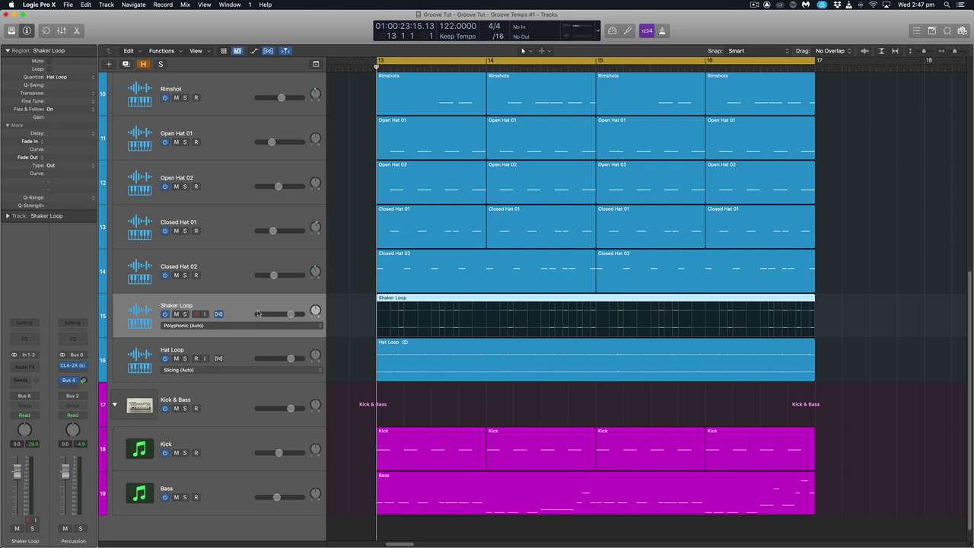
- Select the Shaker Loop region and show its additional region parameters, including Q-Range and Q-Strength
{"action": "left_click", "coordinate": [357, 321]}
{"action": "left_click", "coordinate": [541, 322]}
{"action": "key", "text": "super+Down"}
{"action": "key", "text": "super+Down"}
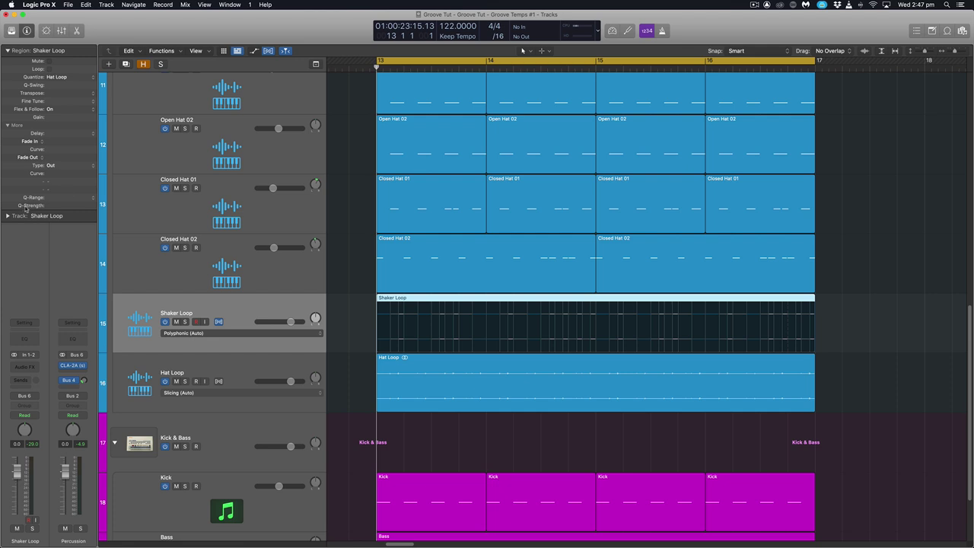
{"action": "left_click", "coordinate": [8, 126]}
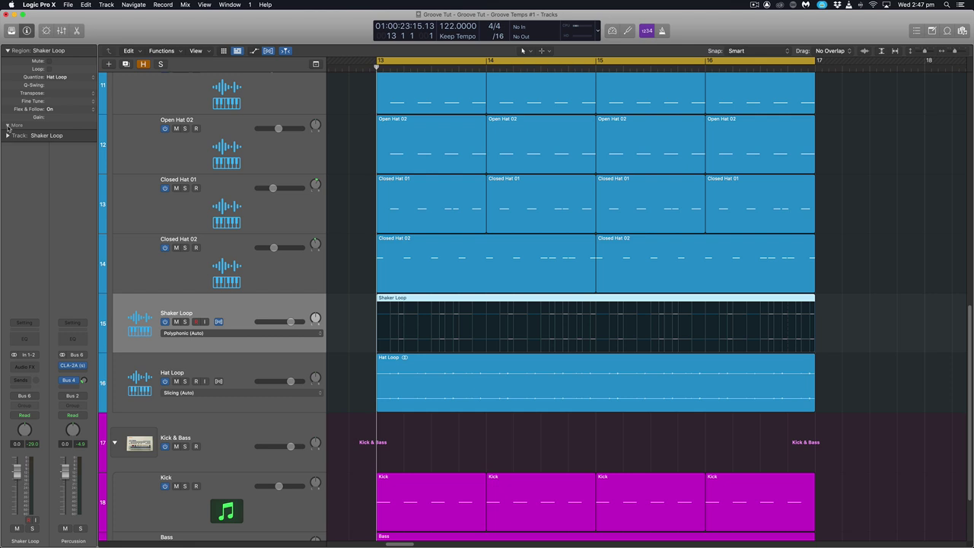
{"action": "left_click", "coordinate": [7, 126]}
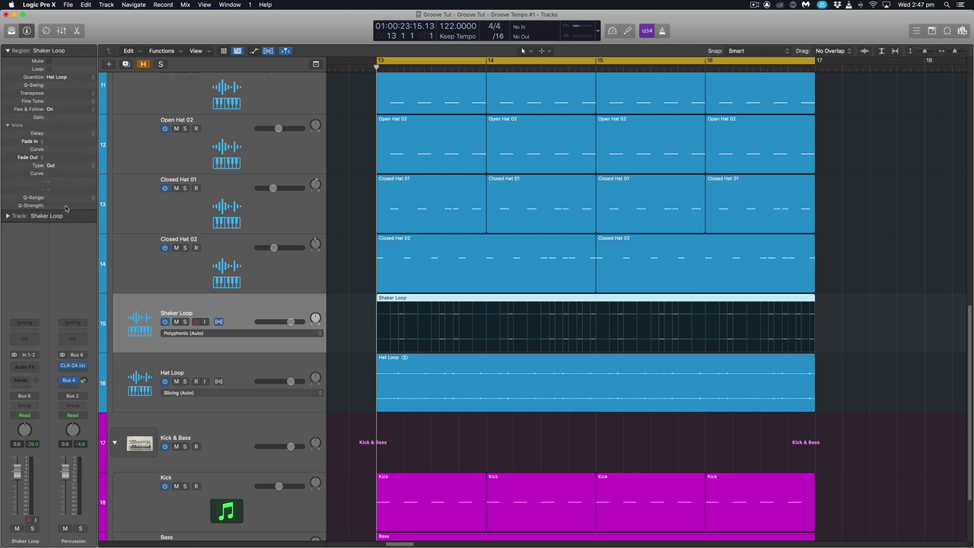
- Lower the Shaker Loop region's Q-Strength to 0% and raise it again past 16% to compare quantize amounts
{"action": "left_click_drag", "start_coordinate": [66, 208], "coordinate": [67, 252]}
{"action": "left_click_drag", "start_coordinate": [55, 354], "coordinate": [54, 368]}
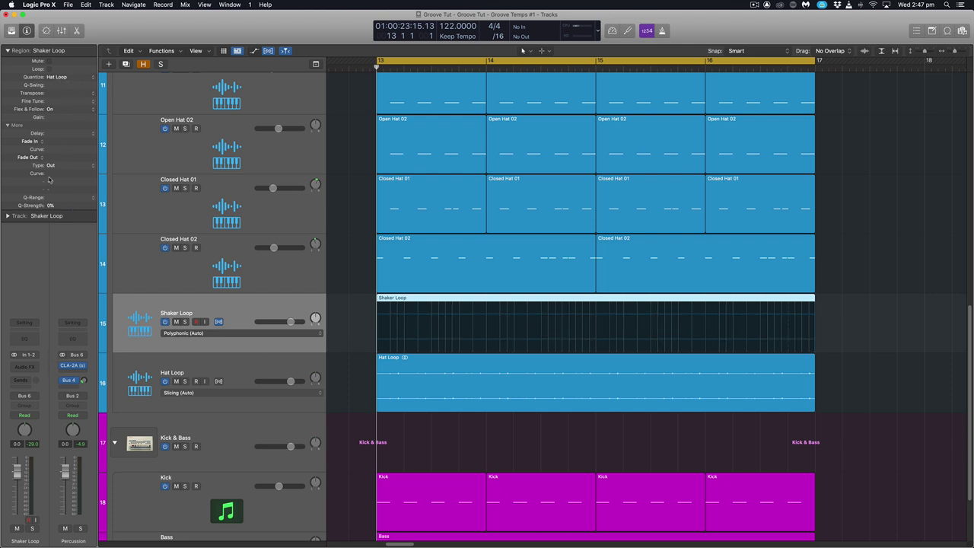
{"action": "left_click_drag", "start_coordinate": [53, 207], "coordinate": [55, 191]}
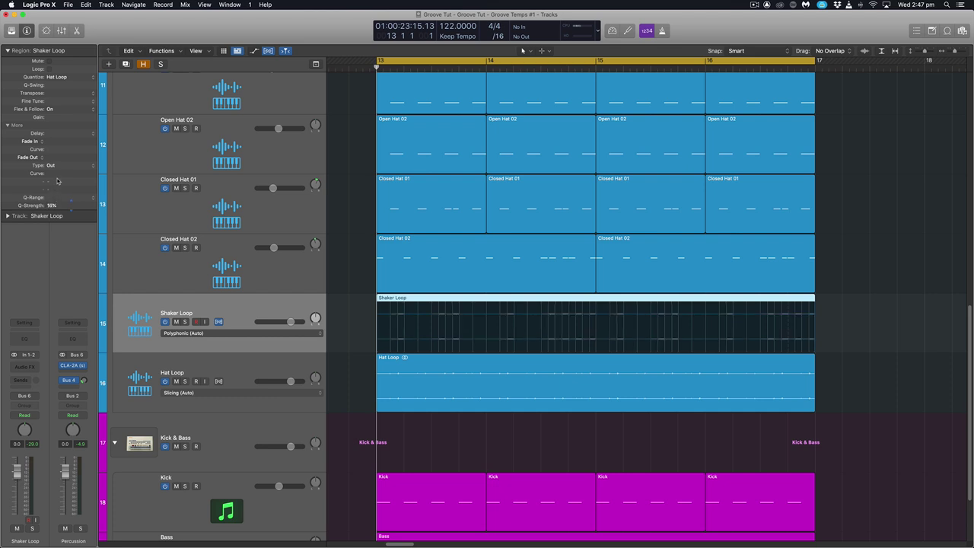
{"action": "left_click_drag", "start_coordinate": [64, 121], "coordinate": [67, 100]}
{"action": "left_click_drag", "start_coordinate": [66, 168], "coordinate": [70, 82]}
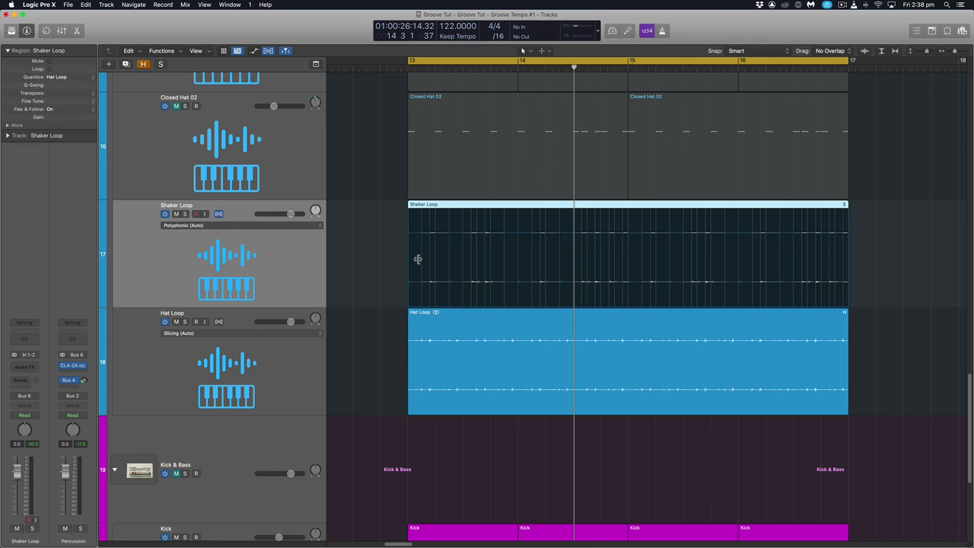
- Unmute Kick & Bass and the percussion tracks from Closed Hat 02 up to Clap, and play them with the shaker
{"action": "scroll", "coordinate": [376, 266], "scroll_direction": "down", "scroll_amount": 5}
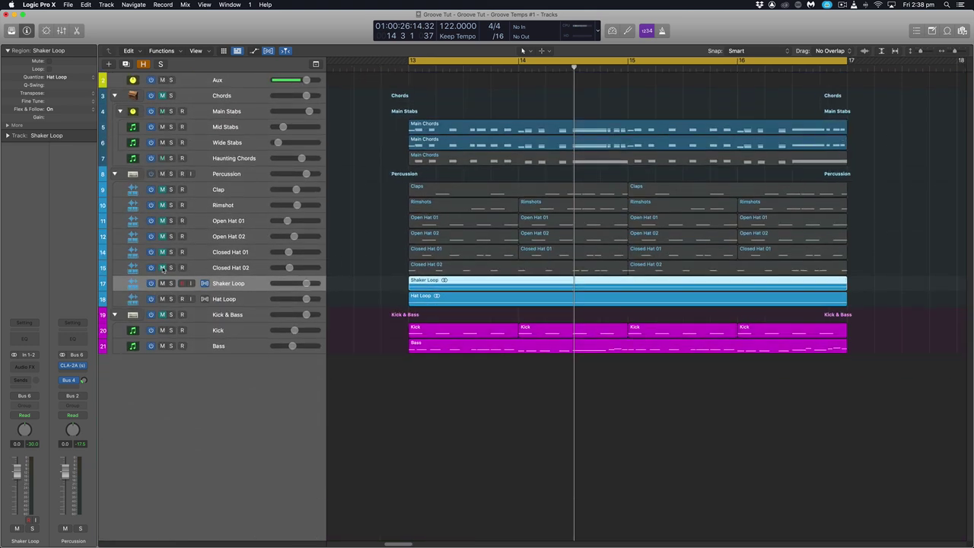
{"action": "left_click_drag", "start_coordinate": [162, 269], "coordinate": [163, 190]}
{"action": "key", "text": "space"}
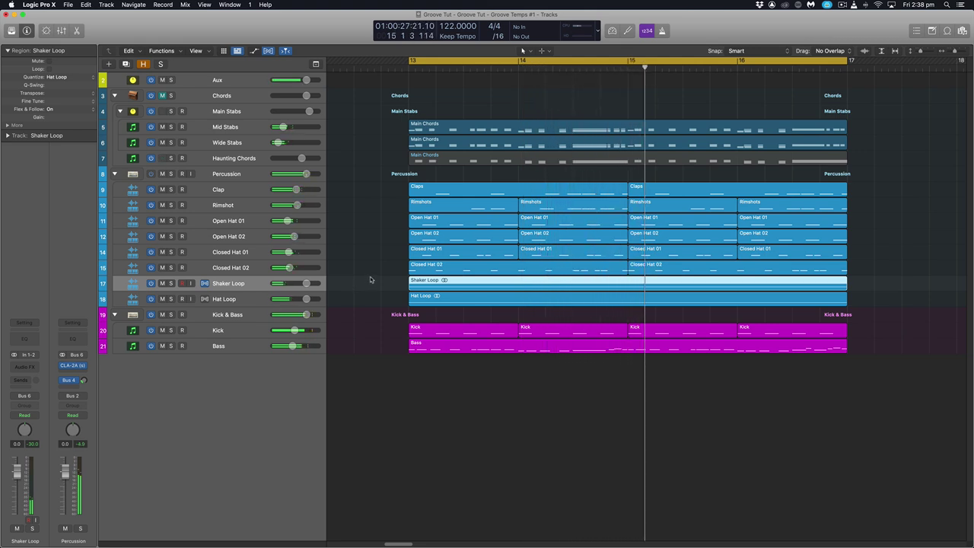
- Unmute the Chords stack, quantize all notes of its three Main Chords regions to the Hat Loop template, and play the arrangement
{"action": "left_click_drag", "start_coordinate": [384, 116], "coordinate": [463, 145]}
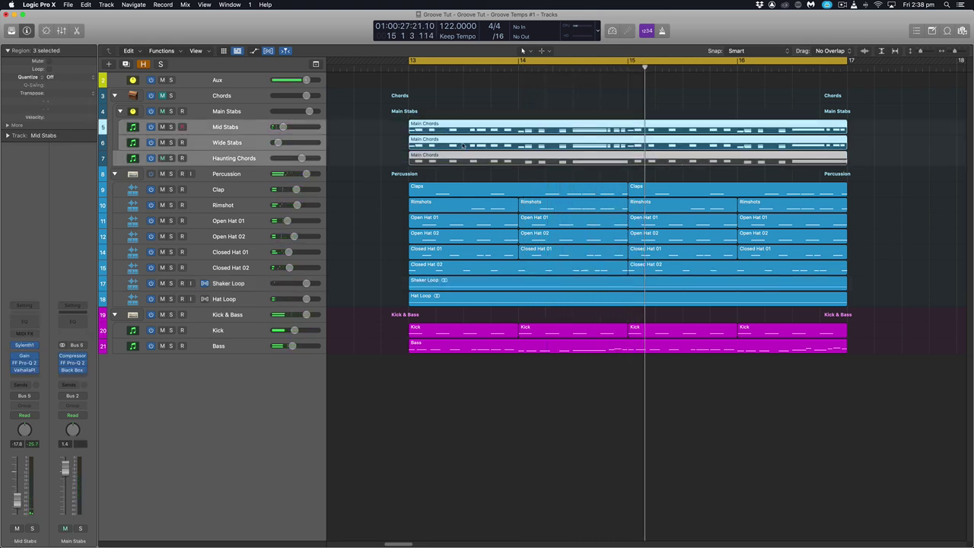
{"action": "left_click", "coordinate": [162, 96]}
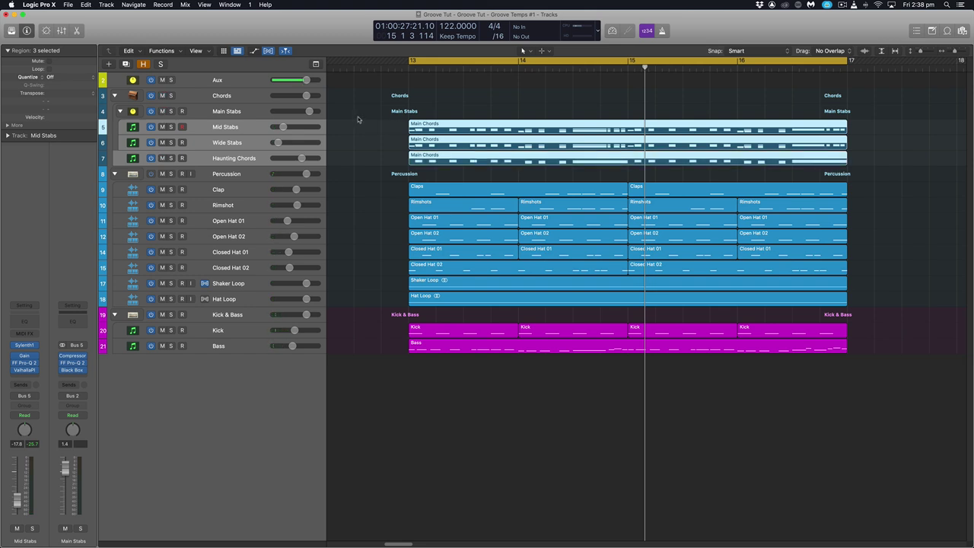
{"action": "double_click", "coordinate": [676, 161]}
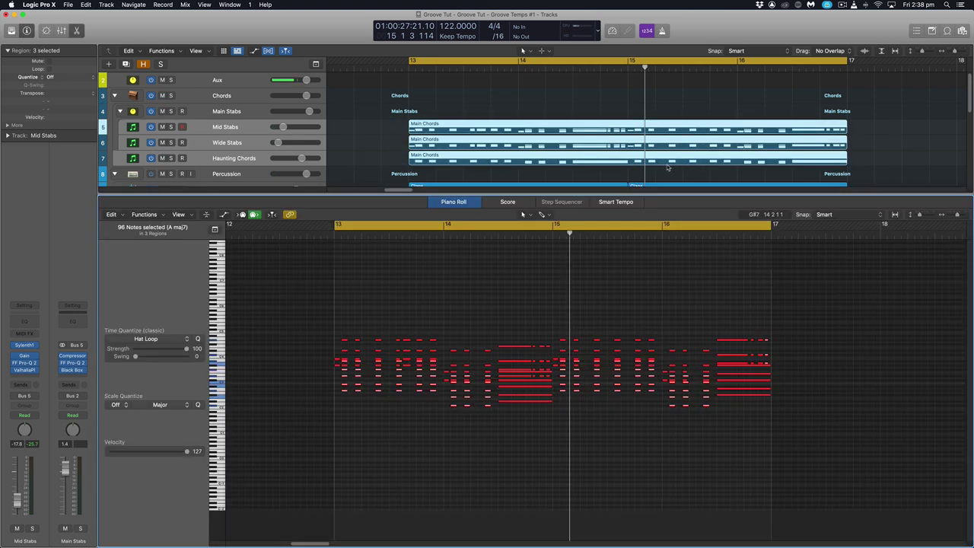
{"action": "left_click", "coordinate": [474, 311]}
{"action": "scroll", "coordinate": [476, 312], "scroll_direction": "right", "scroll_amount": 1}
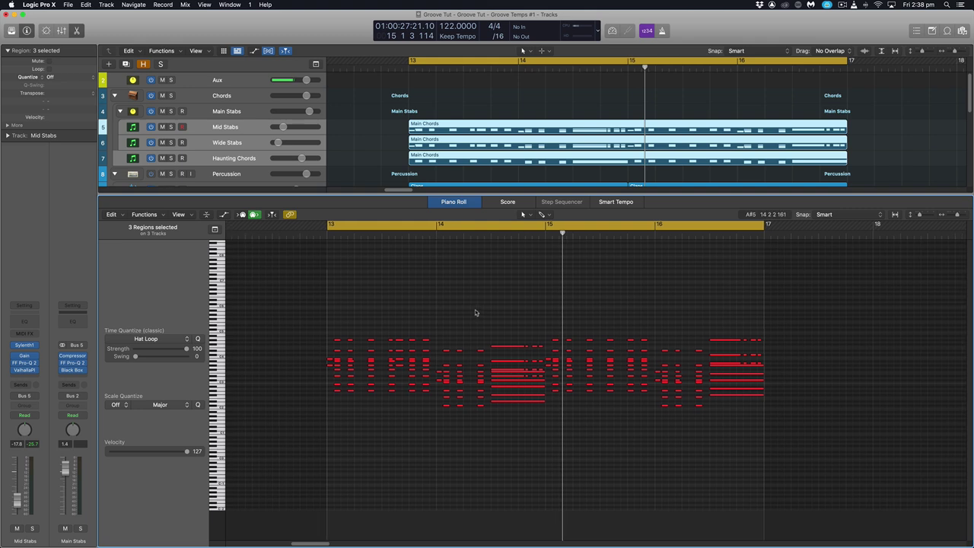
{"action": "key", "text": "super+a"}
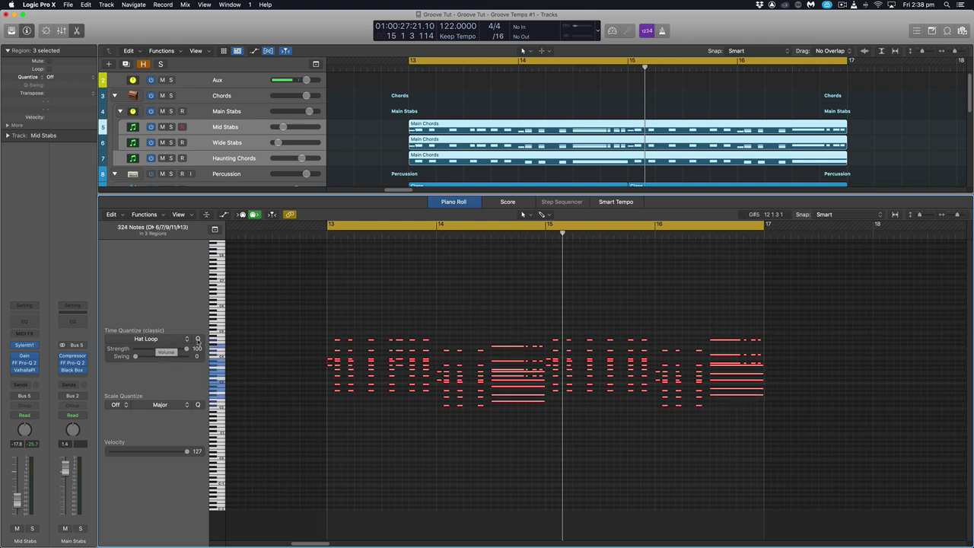
{"action": "key", "text": "p"}
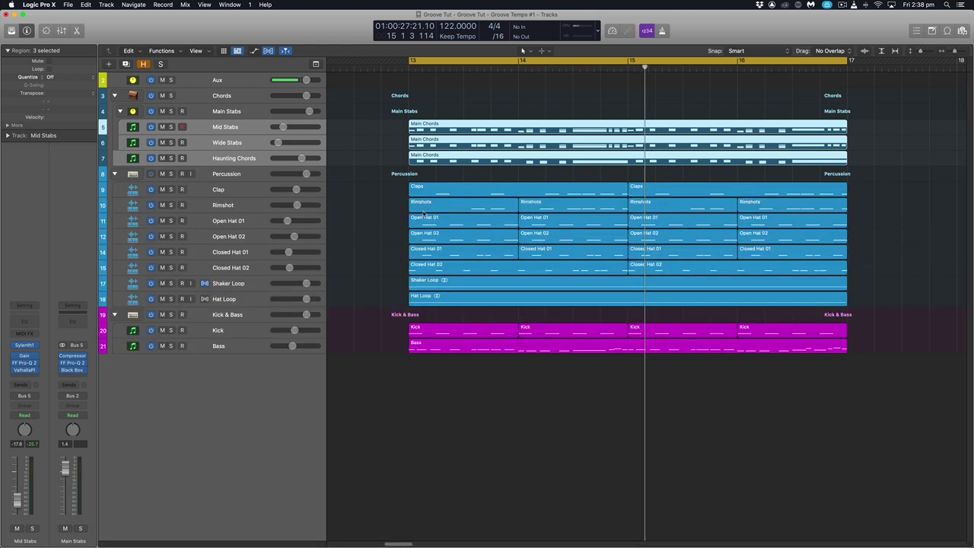
{"action": "key", "text": "space"}
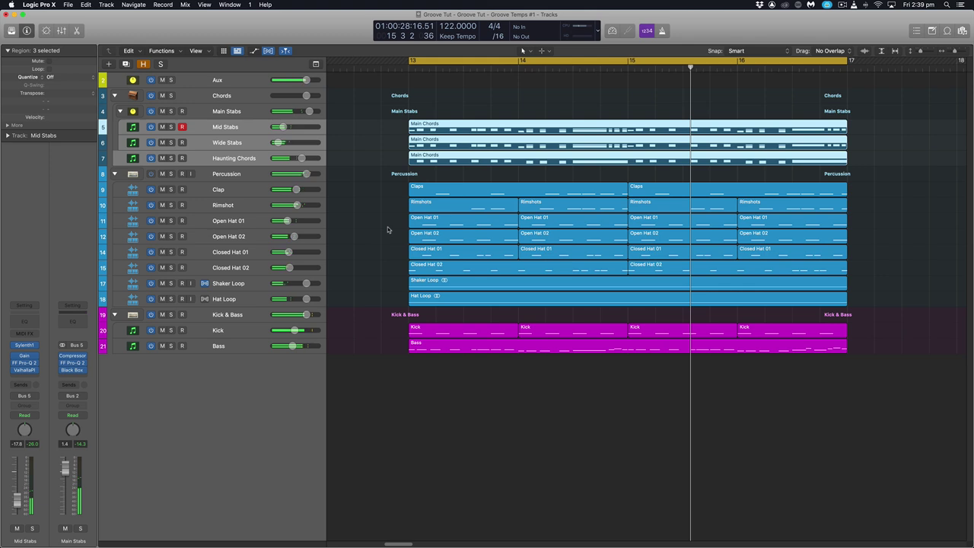
- Select the chord, percussion MIDI and Bass regions, open them together in the Piano Roll, and quantize all of their notes to 1/16 Note
{"action": "left_click_drag", "start_coordinate": [371, 119], "coordinate": [906, 276]}
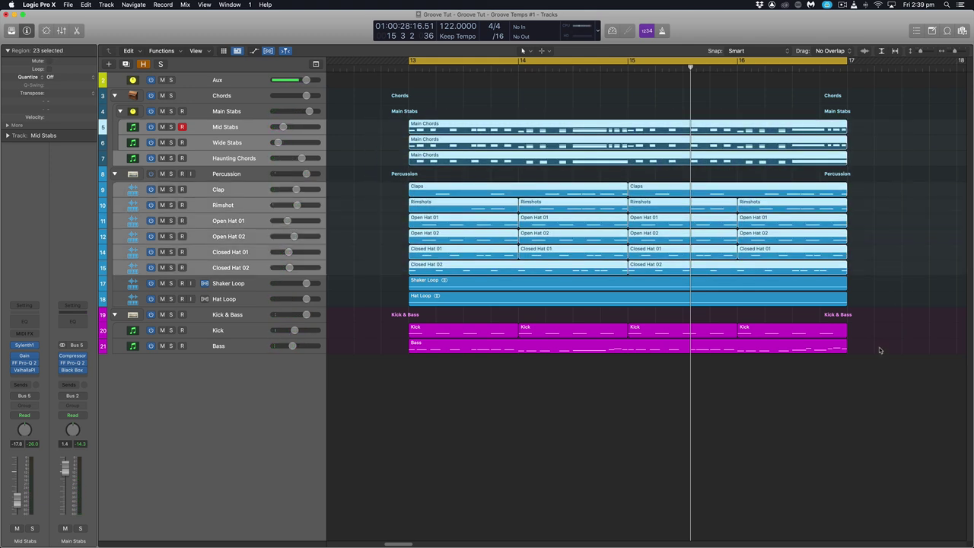
{"action": "left_click", "coordinate": [617, 349], "text": "shift"}
{"action": "double_click", "coordinate": [586, 349]}
{"action": "left_click", "coordinate": [455, 293]}
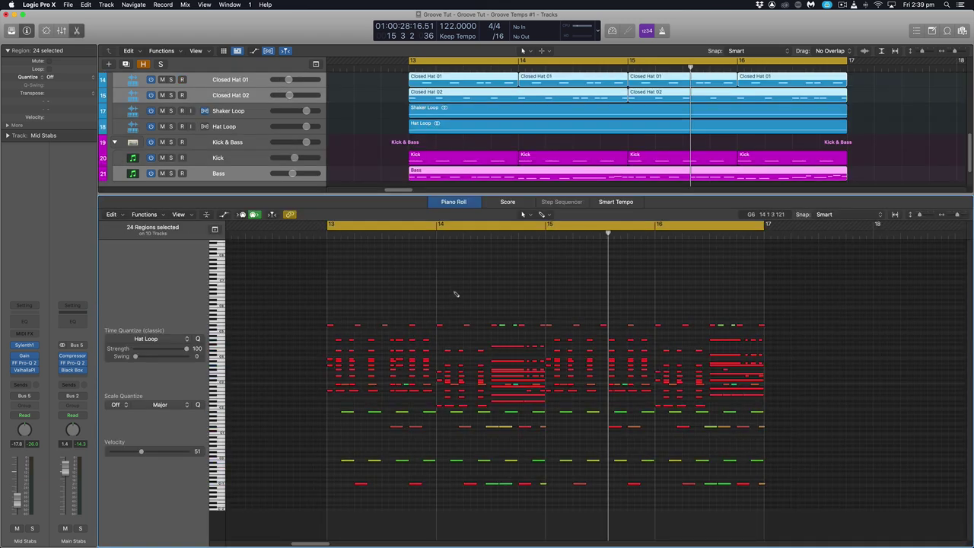
{"action": "key", "text": "super+a"}
{"action": "left_click", "coordinate": [144, 338]}
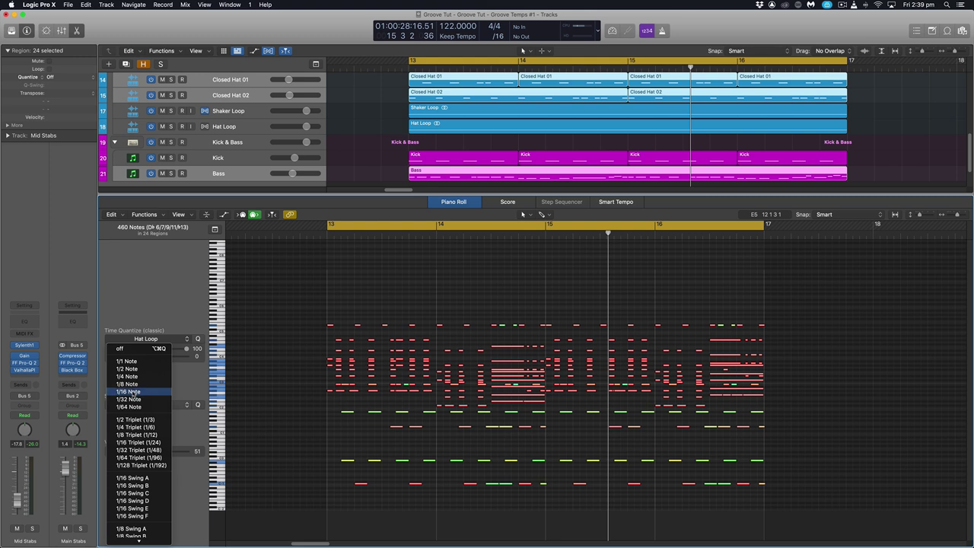
{"action": "left_click", "coordinate": [132, 392]}
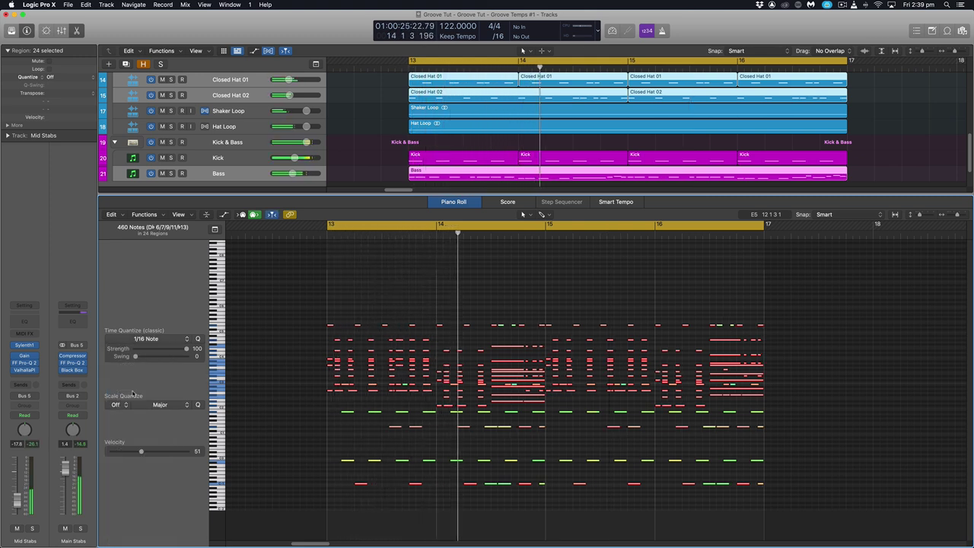
- Quantize all selected chord, percussion and Bass notes to the Hat Loop template, then close the Piano Roll and deselect the regions
{"action": "left_click", "coordinate": [152, 339]}
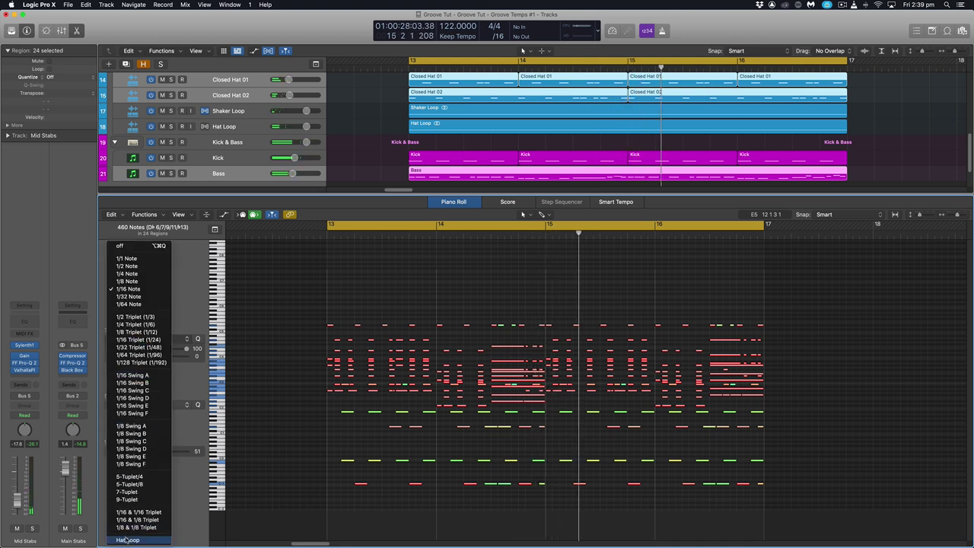
{"action": "left_click", "coordinate": [127, 539]}
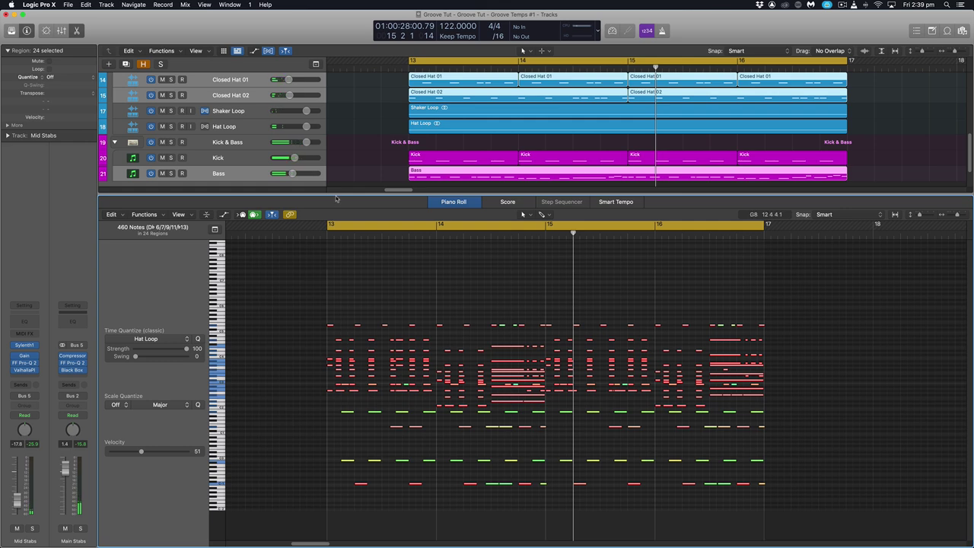
{"action": "key", "text": "e"}
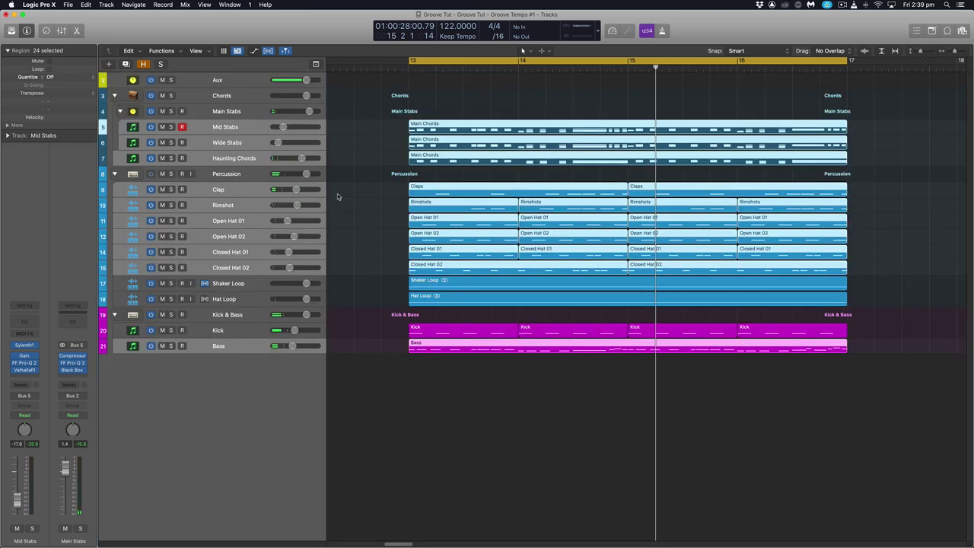
{"action": "left_click", "coordinate": [397, 308]}
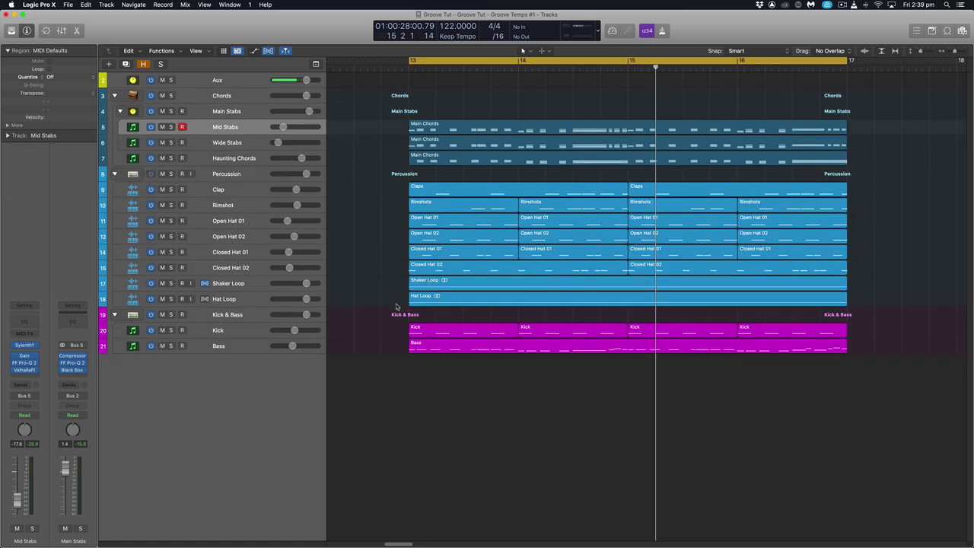
- Increase the track height and mute the Shaker Loop and Hat Loop tracks
{"action": "key", "text": "super+Down"}
{"action": "key", "text": "super+Down"}
{"action": "key", "text": "super+Down"}
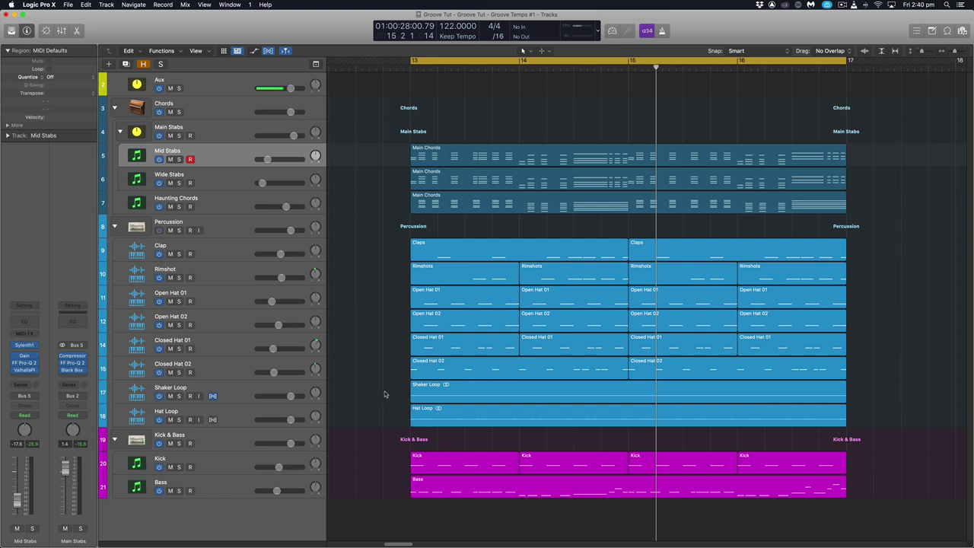
{"action": "left_click", "coordinate": [169, 396]}
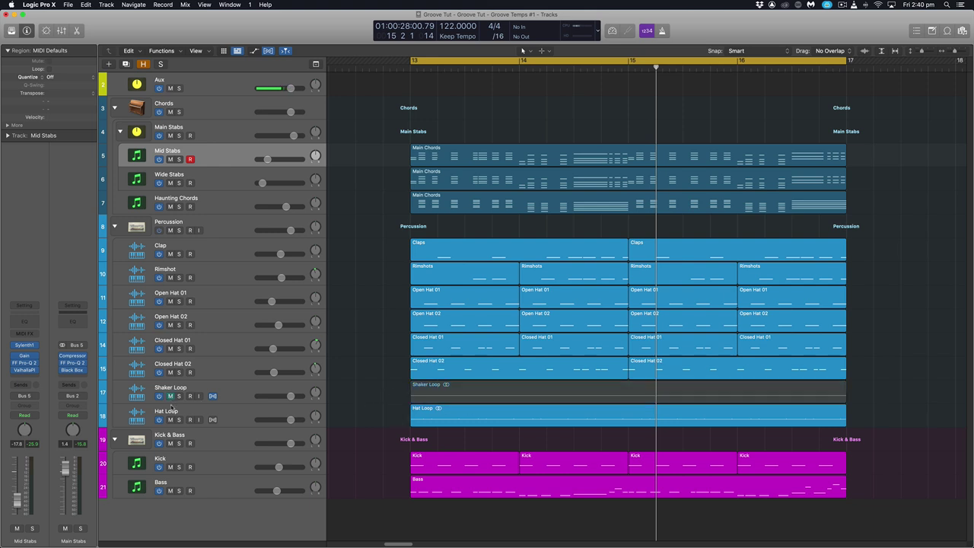
{"action": "left_click", "coordinate": [170, 420]}
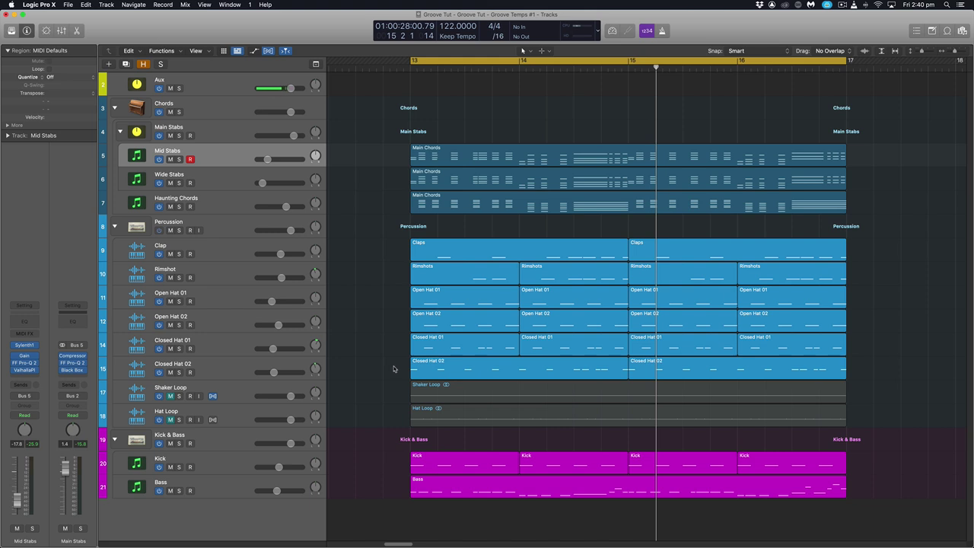
- Select the chord, percussion MIDI and Bass regions, reopen them in the Piano Roll, and switch their time quantize to 1/16 Note
{"action": "left_click_drag", "start_coordinate": [394, 370], "coordinate": [864, 150]}
{"action": "left_click", "coordinate": [836, 487], "text": "shift"}
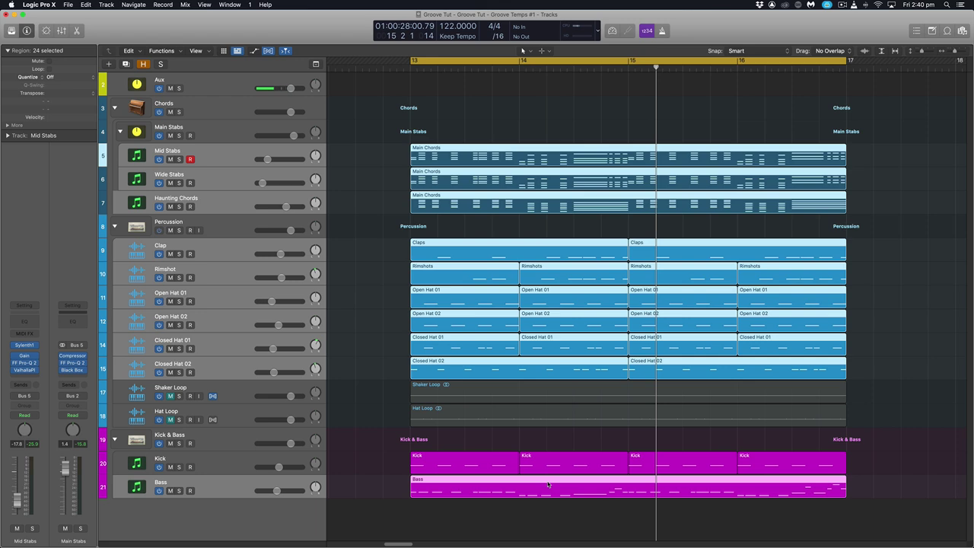
{"action": "double_click", "coordinate": [548, 485]}
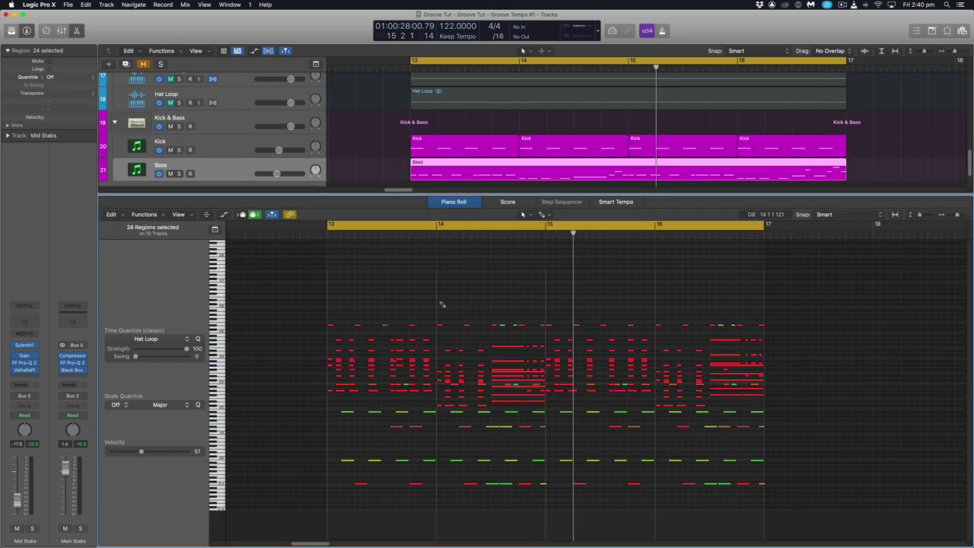
{"action": "left_click", "coordinate": [149, 339]}
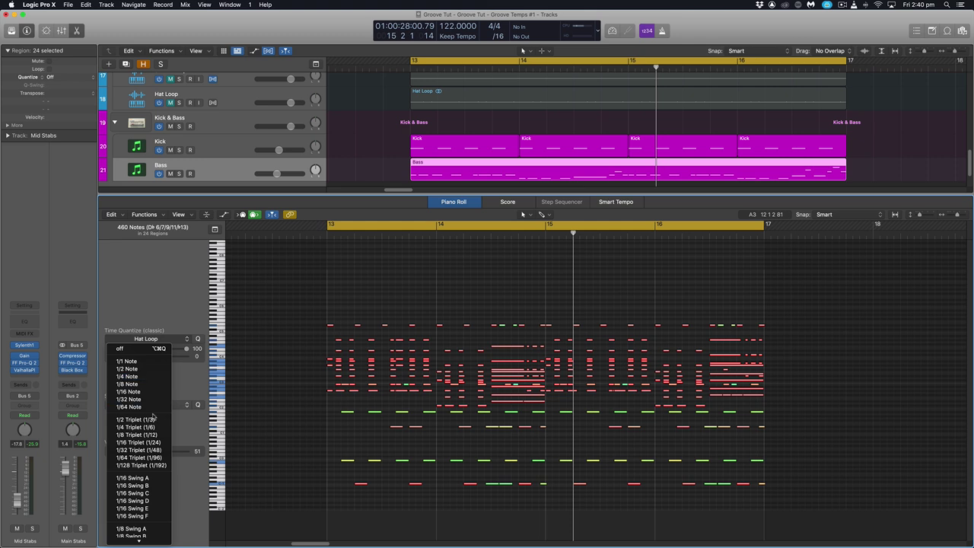
{"action": "left_click", "coordinate": [149, 393]}
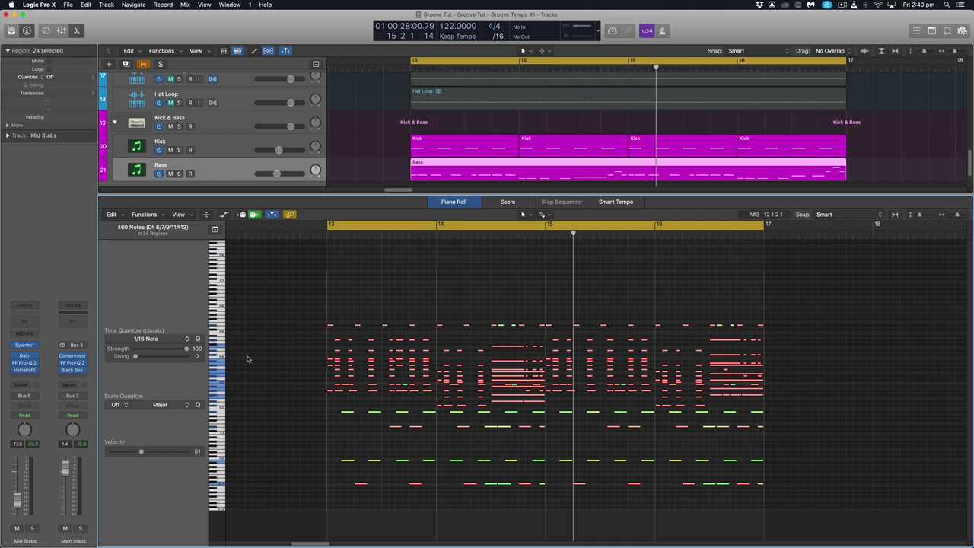
- Raise the Swing of the 1/16 Note quantize to 100 and play the result
{"action": "scroll", "coordinate": [405, 356], "scroll_direction": "up", "scroll_amount": 5}
{"action": "scroll", "coordinate": [405, 356], "scroll_direction": "left", "scroll_amount": 5}
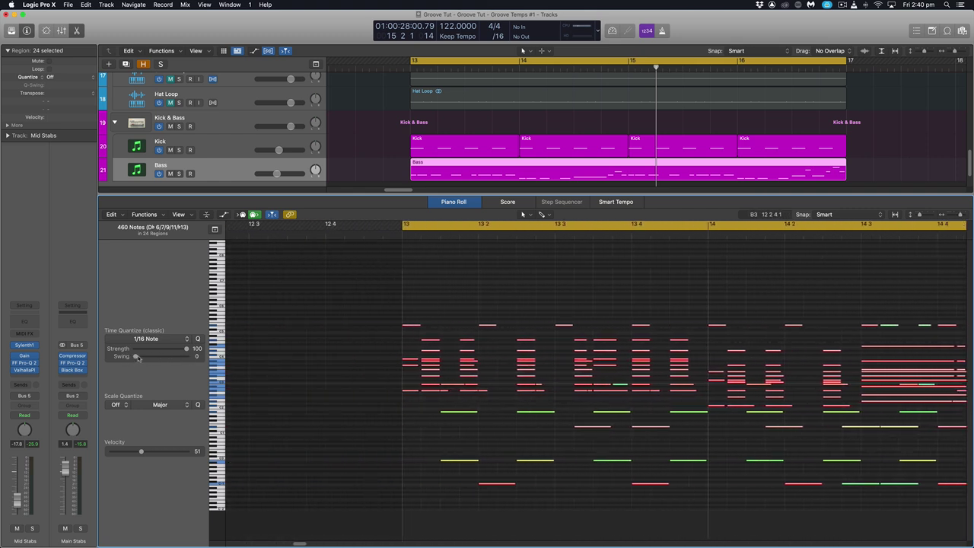
{"action": "left_click_drag", "start_coordinate": [135, 356], "coordinate": [97, 360]}
{"action": "left_click_drag", "start_coordinate": [156, 359], "coordinate": [195, 361]}
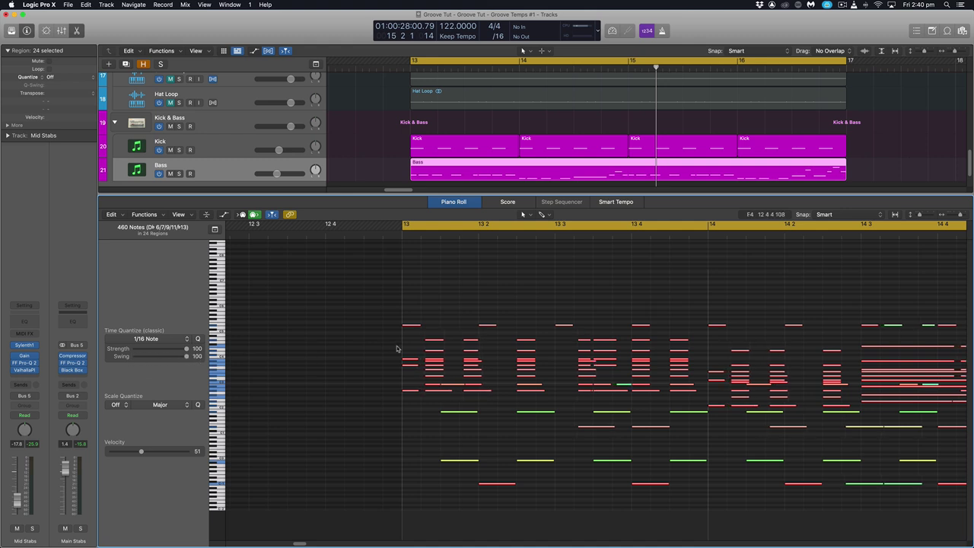
{"action": "key", "text": "shift+space"}
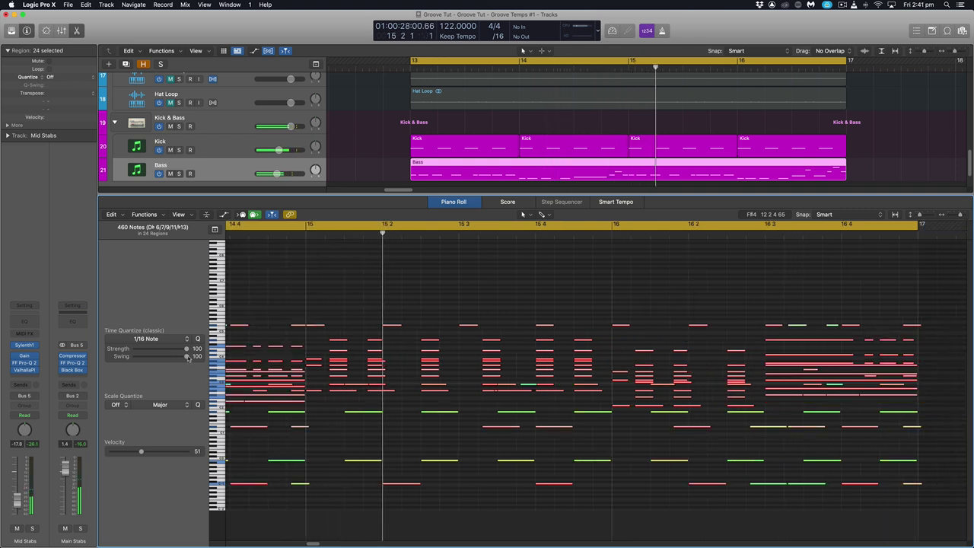
- Lower the quantize Swing to 43, play the notes, and bring the Swing down to 0
{"action": "left_click_drag", "start_coordinate": [187, 358], "coordinate": [159, 359]}
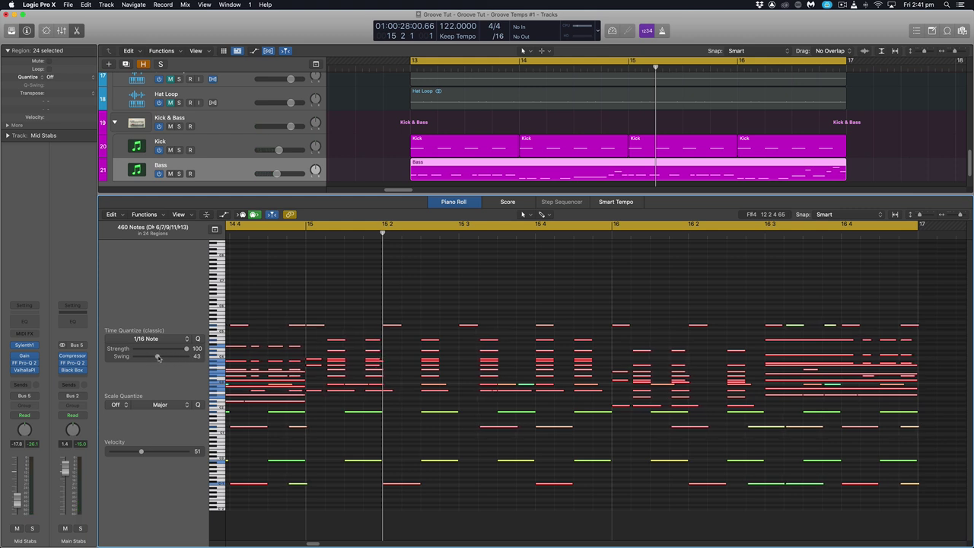
{"action": "key", "text": "space"}
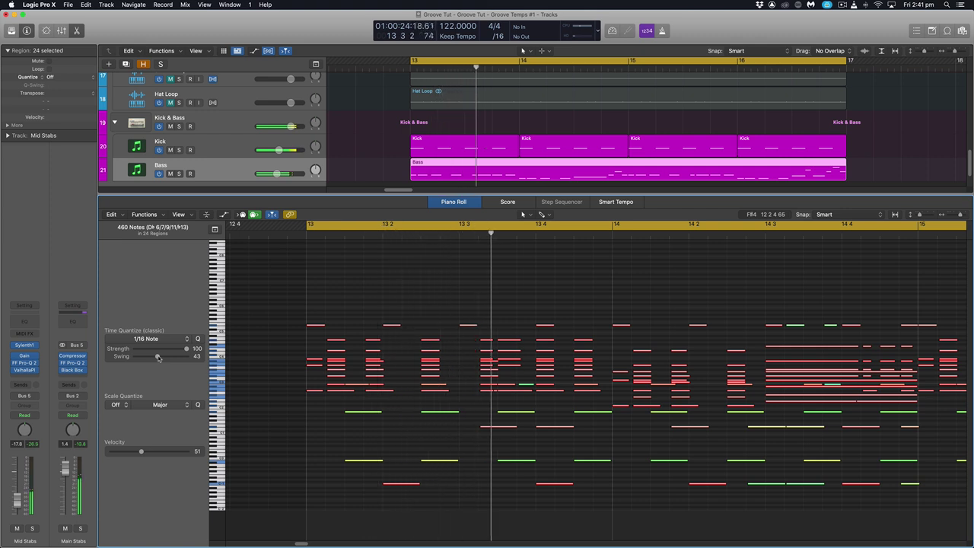
{"action": "left_click_drag", "start_coordinate": [158, 357], "coordinate": [136, 357]}
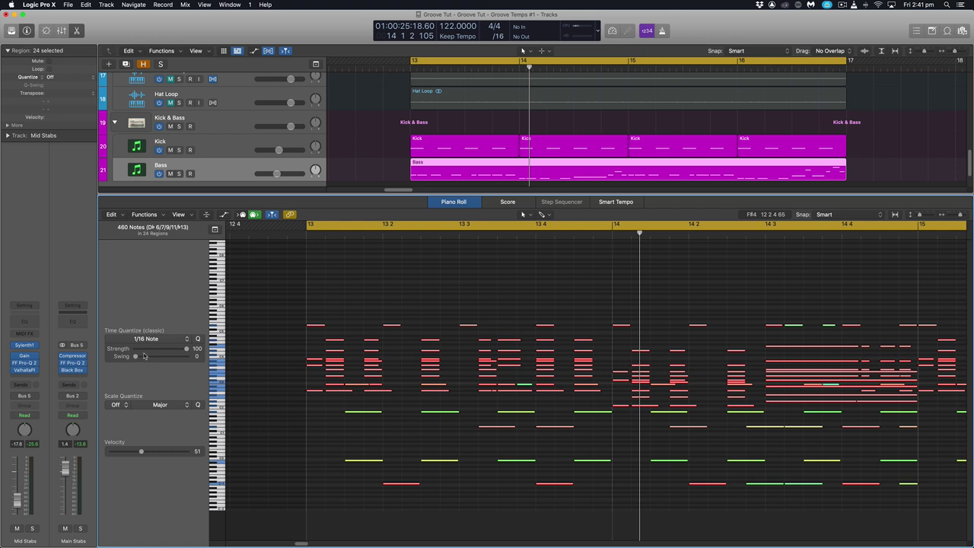
{"action": "left_click", "coordinate": [156, 341]}
{"action": "scroll", "coordinate": [147, 415], "scroll_direction": "down", "scroll_amount": 5}
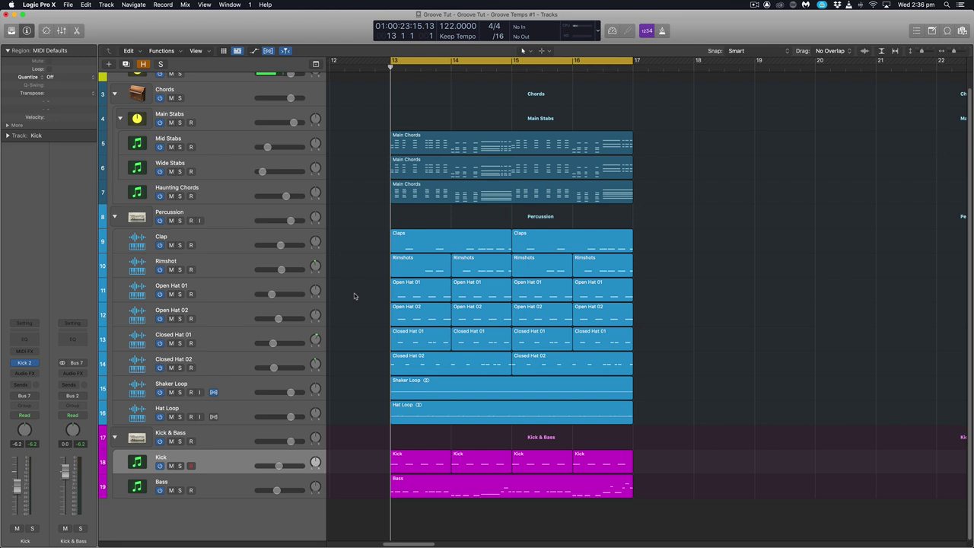
- Unhide the MIDI Grooves track stack, unmute it, and expand it to show its Steinway Grand Piano tracks
{"action": "scroll", "coordinate": [464, 333], "scroll_direction": "down", "scroll_amount": 1}
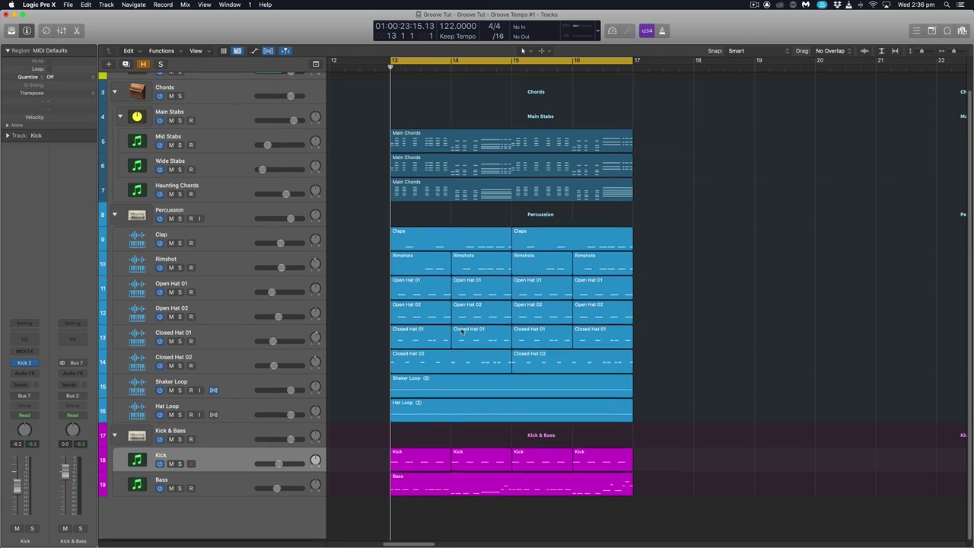
{"action": "key", "text": "h"}
{"action": "left_click", "coordinate": [240, 481]}
{"action": "scroll", "coordinate": [228, 485], "scroll_direction": "down", "scroll_amount": 2}
{"action": "scroll", "coordinate": [227, 486], "scroll_direction": "down", "scroll_amount": 2}
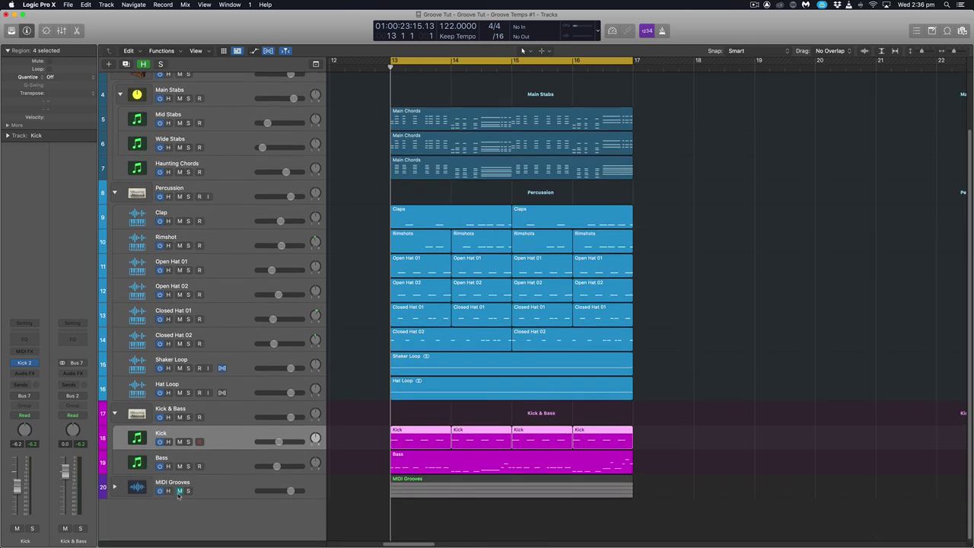
{"action": "left_click", "coordinate": [135, 491]}
{"action": "left_click", "coordinate": [115, 488]}
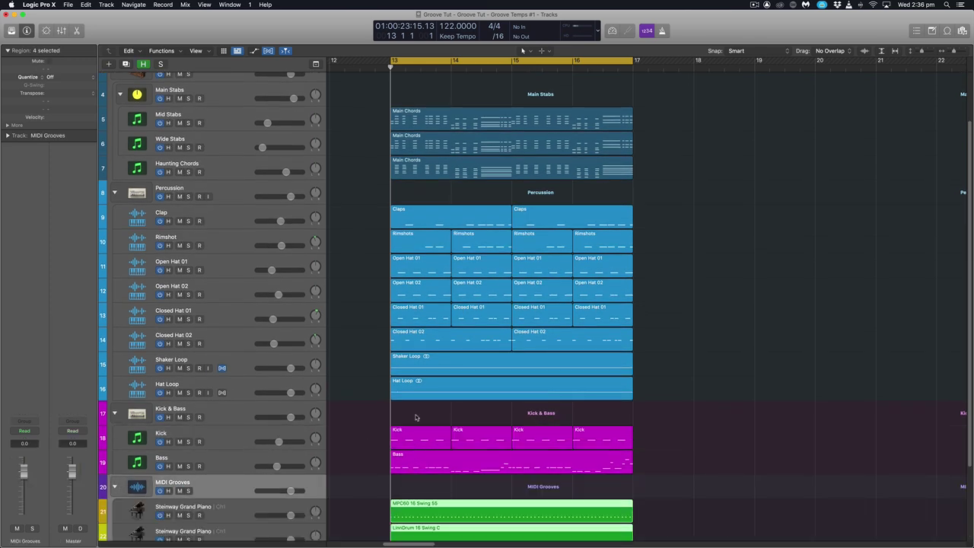
{"action": "scroll", "coordinate": [220, 434], "scroll_direction": "down", "scroll_amount": 3}
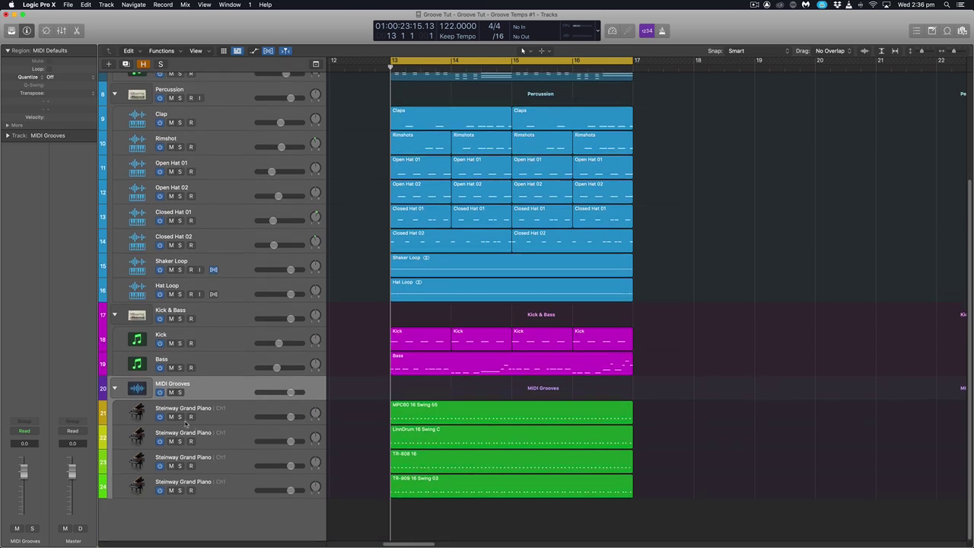
- Solo and play each of the four Steinway Grand Piano groove tracks in turn, leaving none soloed and stopping playback
{"action": "left_click", "coordinate": [181, 418]}
{"action": "key", "text": "space"}
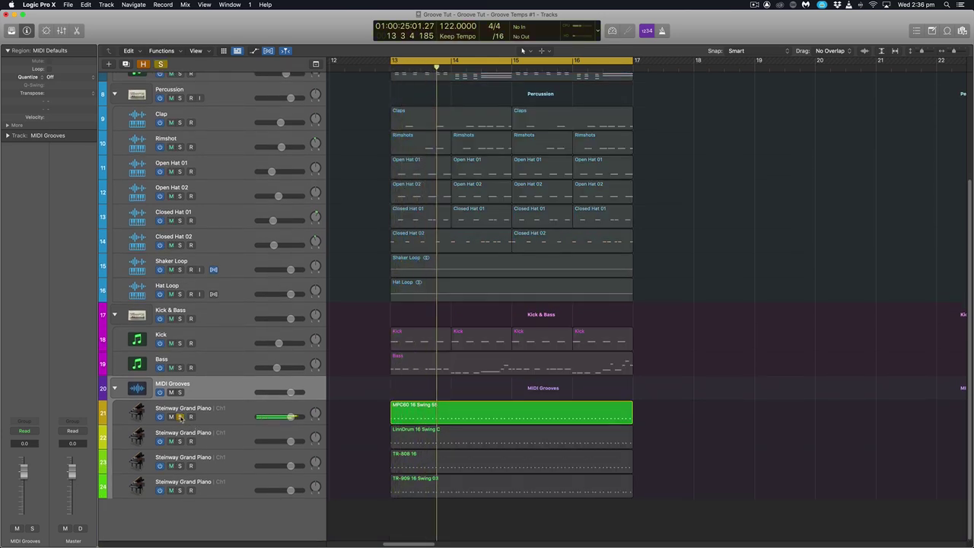
{"action": "left_click", "coordinate": [180, 417]}
{"action": "left_click", "coordinate": [180, 442]}
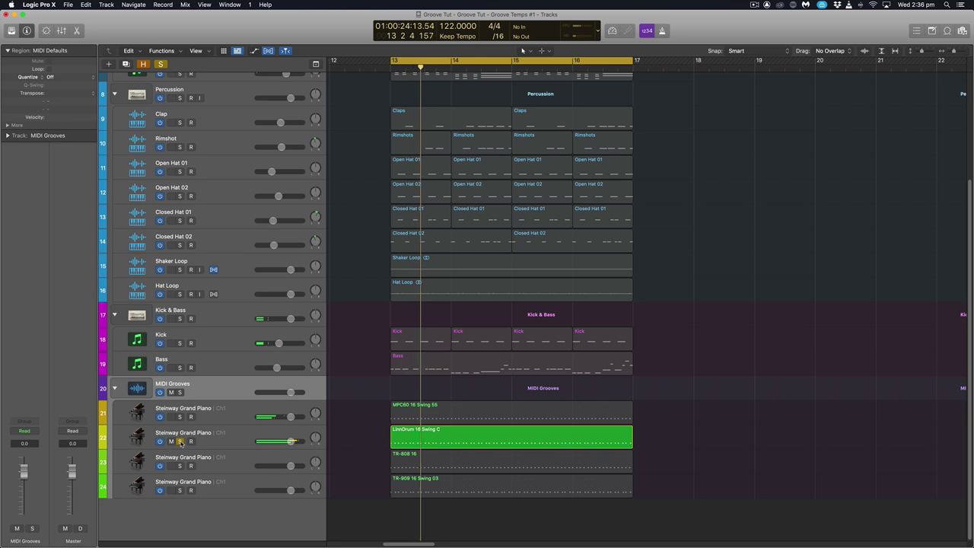
{"action": "left_click", "coordinate": [180, 442]}
{"action": "left_click", "coordinate": [180, 466]}
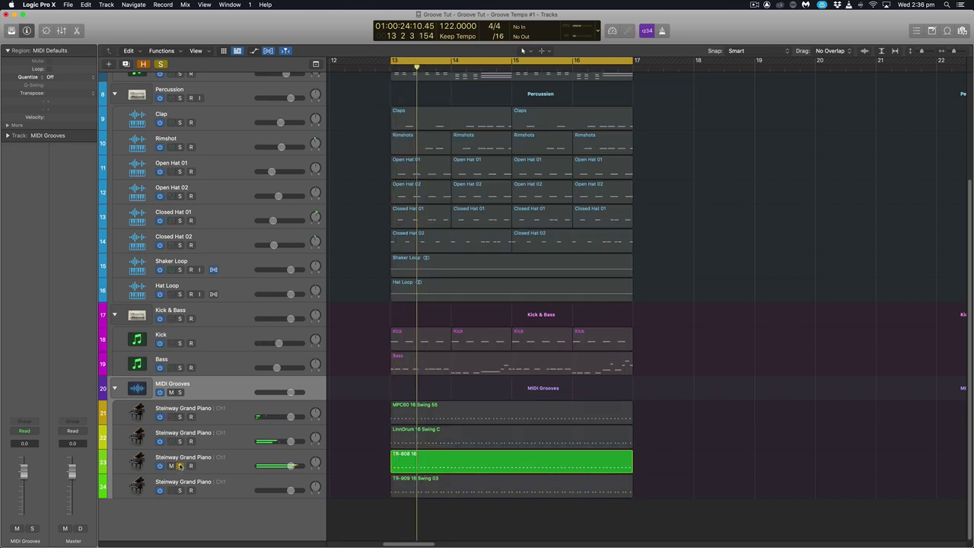
{"action": "left_click", "coordinate": [181, 466]}
{"action": "left_click", "coordinate": [181, 490]}
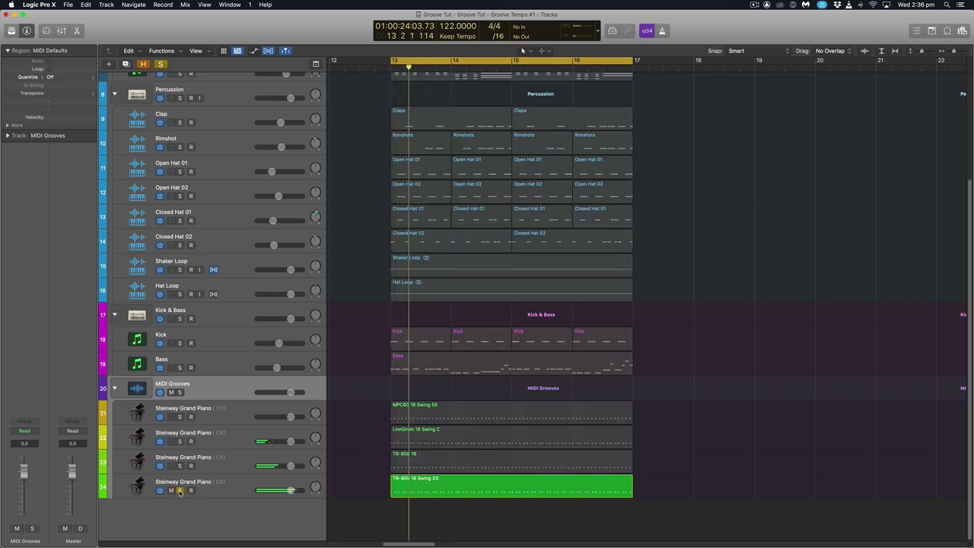
{"action": "left_click", "coordinate": [180, 490]}
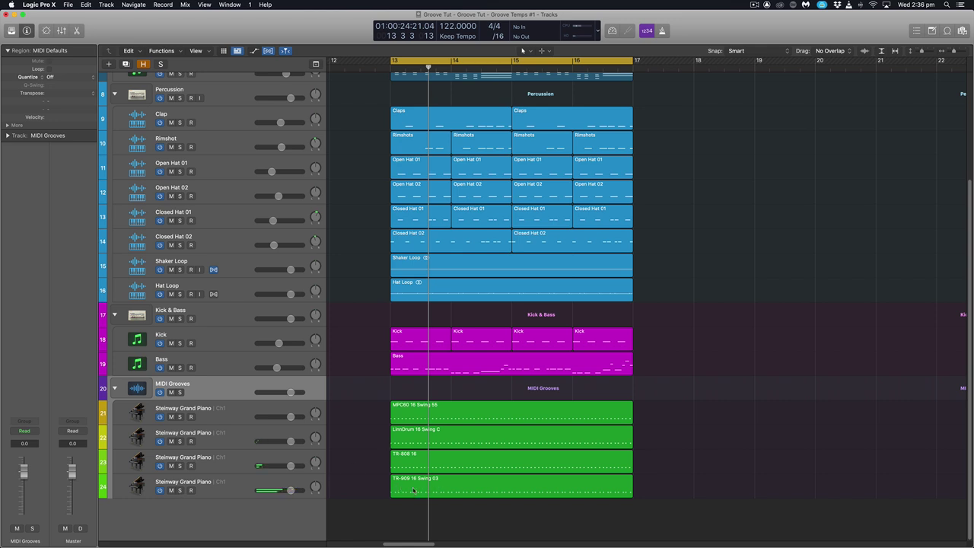
- Examine the MPC60 16 Swing 55, LinnDrum 16 Swing C, TR-808 16 and TR-909 16 Swing 03 regions by selecting each in turn
{"action": "key", "text": "super+Right"}
{"action": "left_click", "coordinate": [401, 413]}
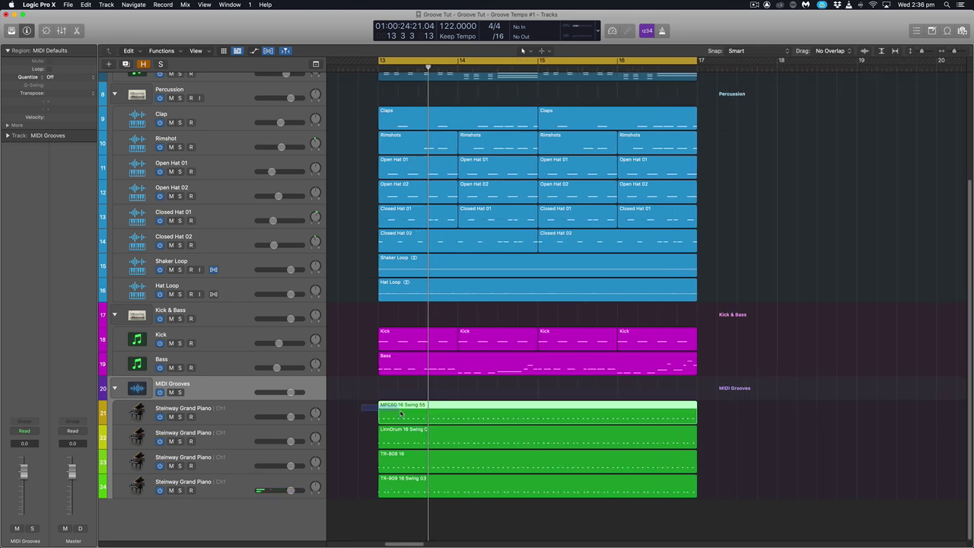
{"action": "left_click", "coordinate": [393, 440]}
{"action": "left_click", "coordinate": [380, 464]}
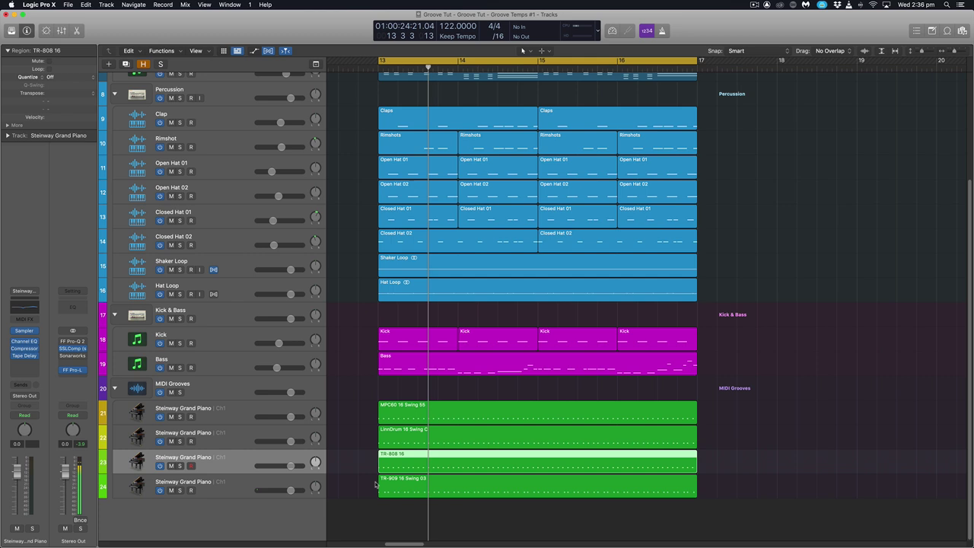
{"action": "left_click", "coordinate": [380, 486]}
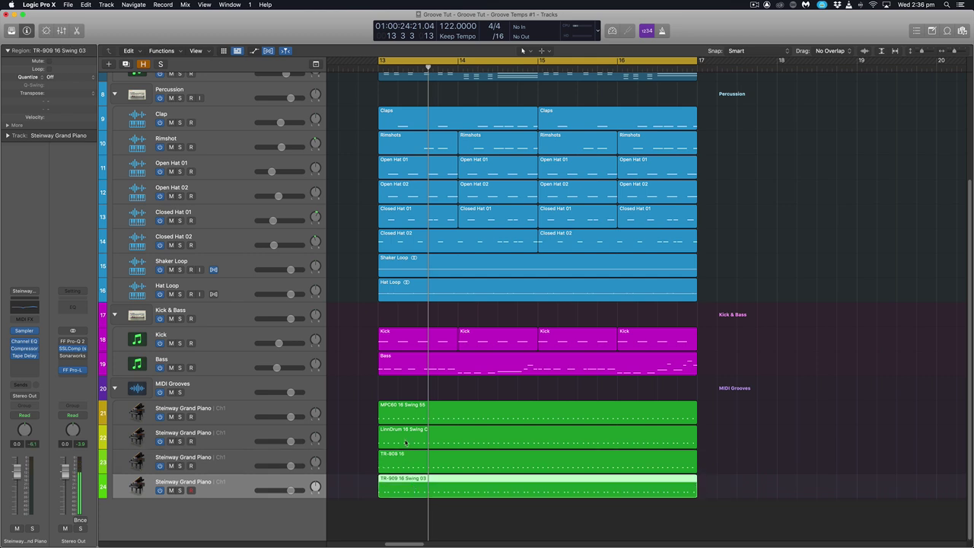
{"action": "left_click", "coordinate": [363, 417]}
{"action": "left_click", "coordinate": [437, 416]}
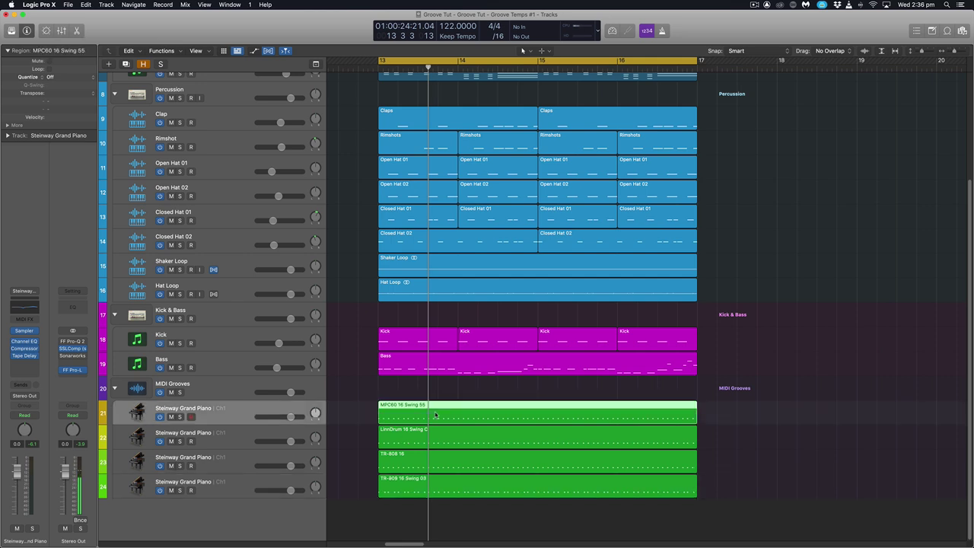
{"action": "key", "text": "Down"}
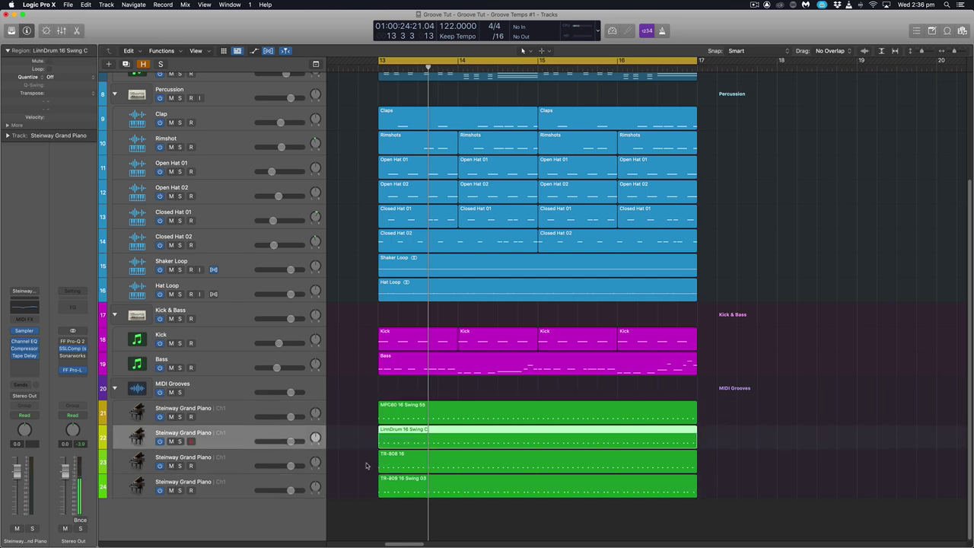
{"action": "key", "text": "Down"}
{"action": "left_click", "coordinate": [417, 491]}
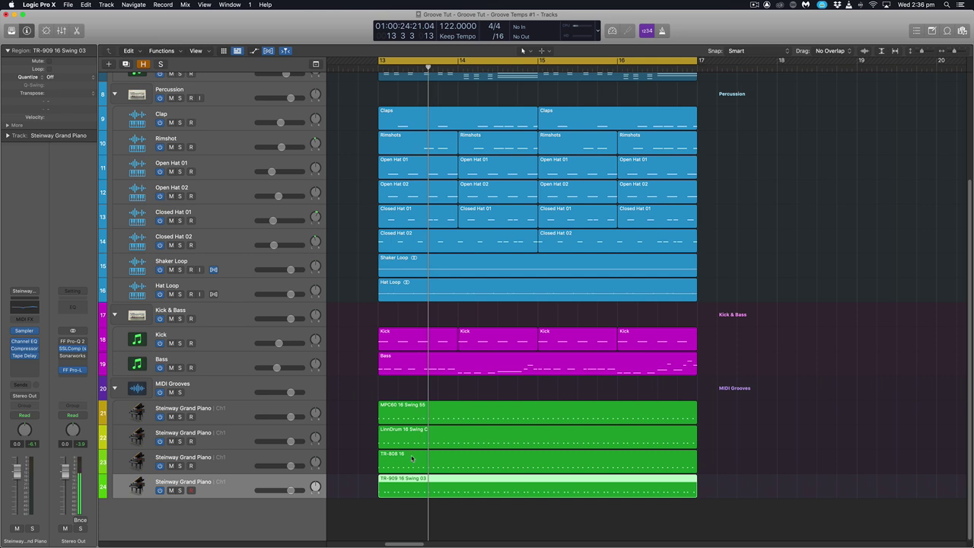
- Make a groove template from the MPC60 16 Swing 55 region and mute the MIDI Grooves track stack
{"action": "left_click", "coordinate": [379, 415]}
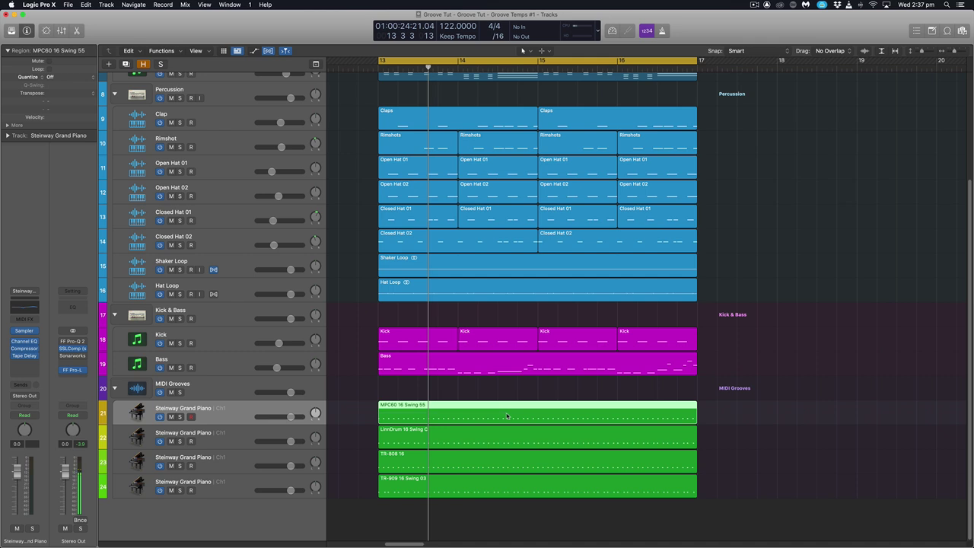
{"action": "left_click", "coordinate": [56, 78]}
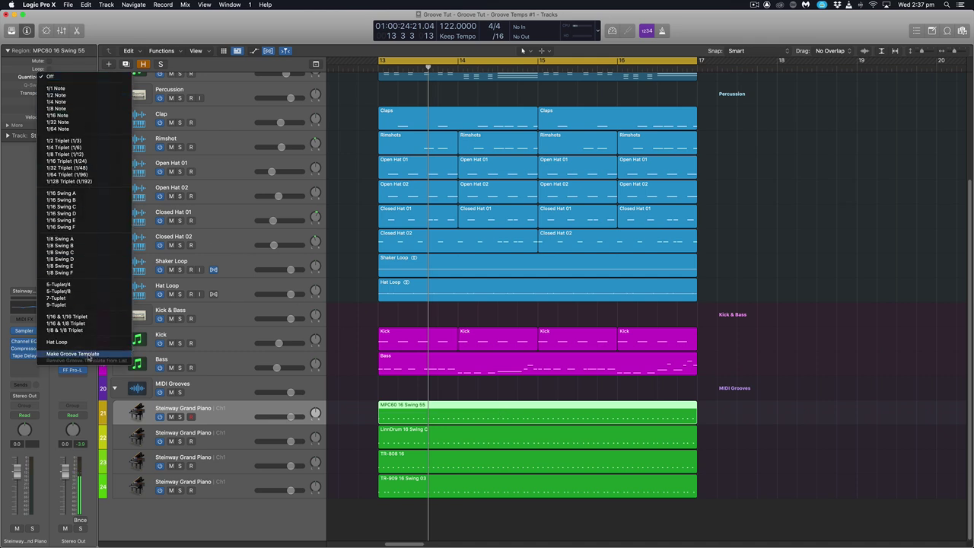
{"action": "left_click", "coordinate": [89, 355]}
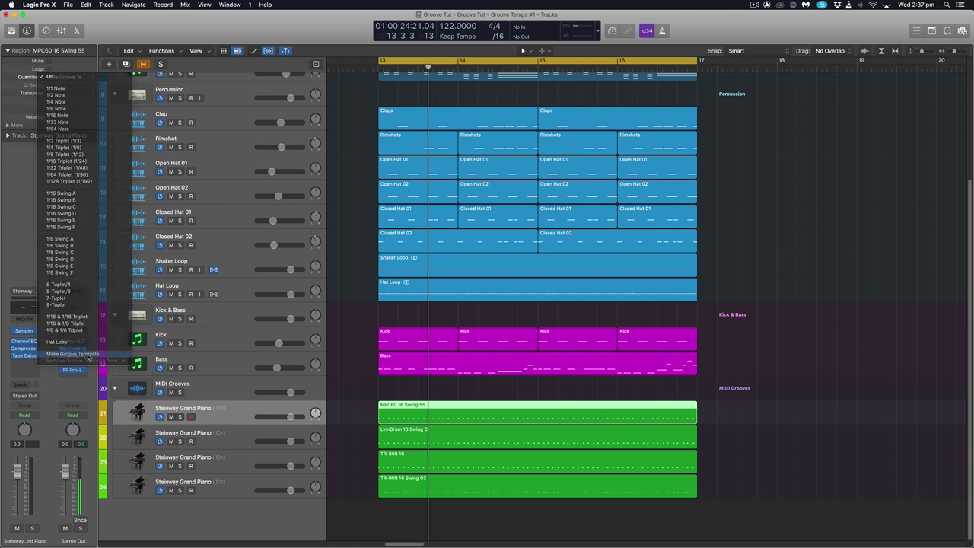
{"action": "left_click", "coordinate": [169, 392]}
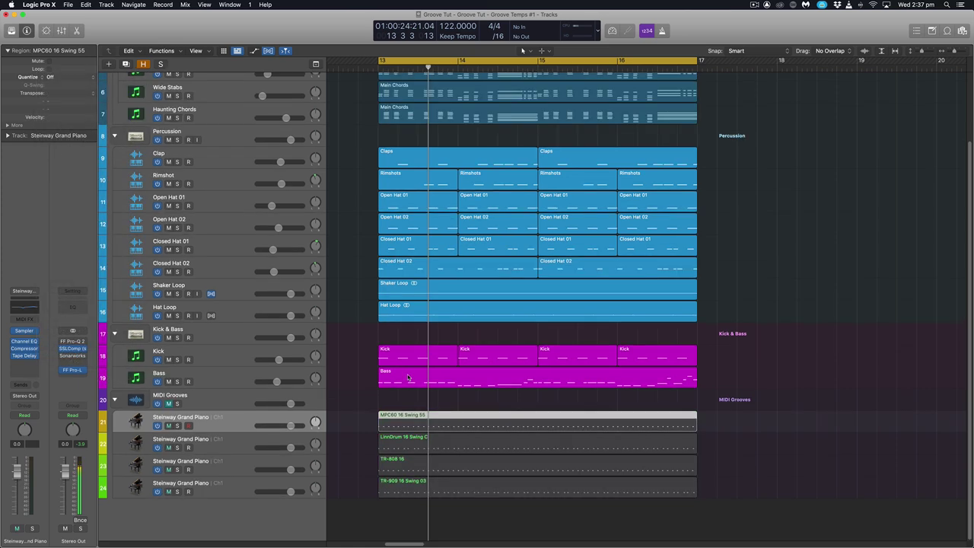
- Quantize all notes of the bass, chord and percussion MIDI regions to MPC60 16 Swing 55 in the Piano Roll, and close it
{"action": "left_click", "coordinate": [356, 399]}
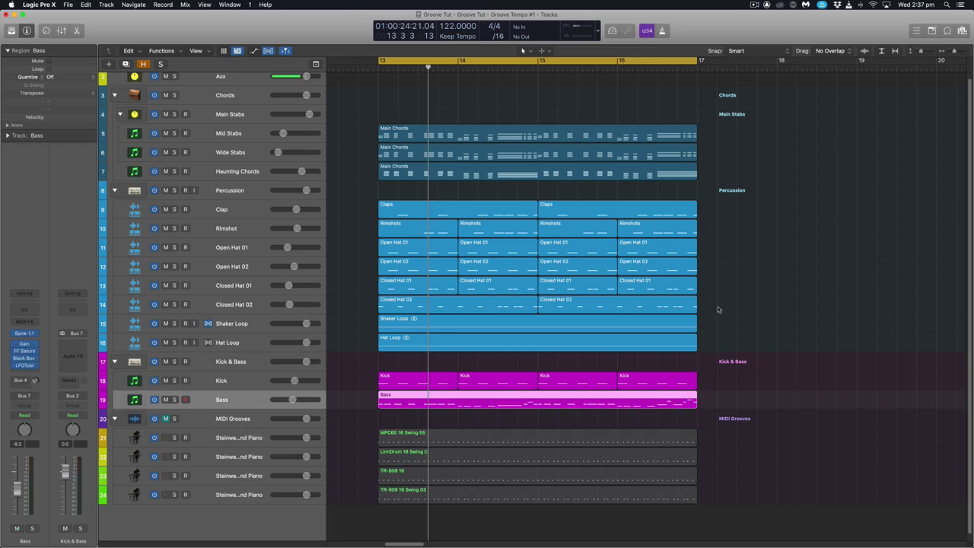
{"action": "left_click_drag", "start_coordinate": [718, 310], "coordinate": [354, 125]}
{"action": "key", "text": "p"}
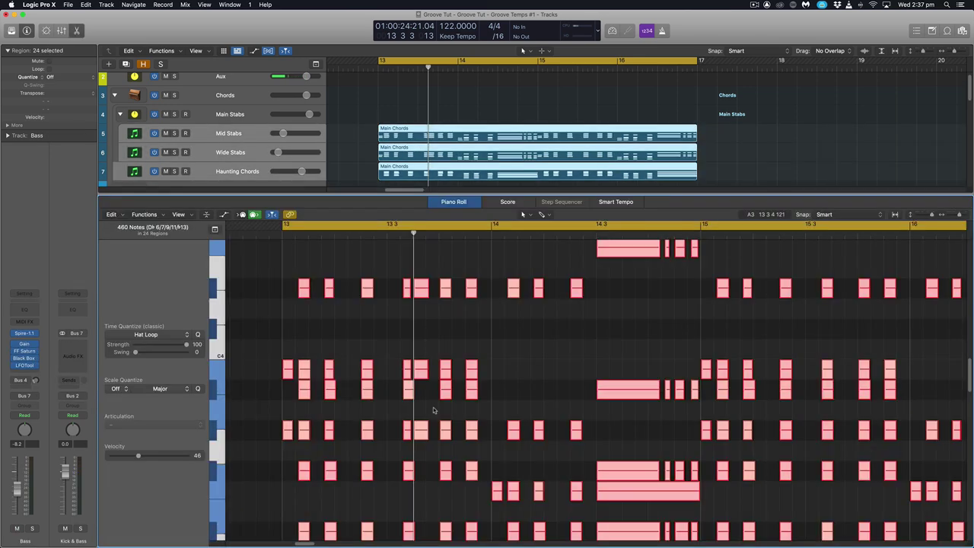
{"action": "left_click", "coordinate": [151, 334]}
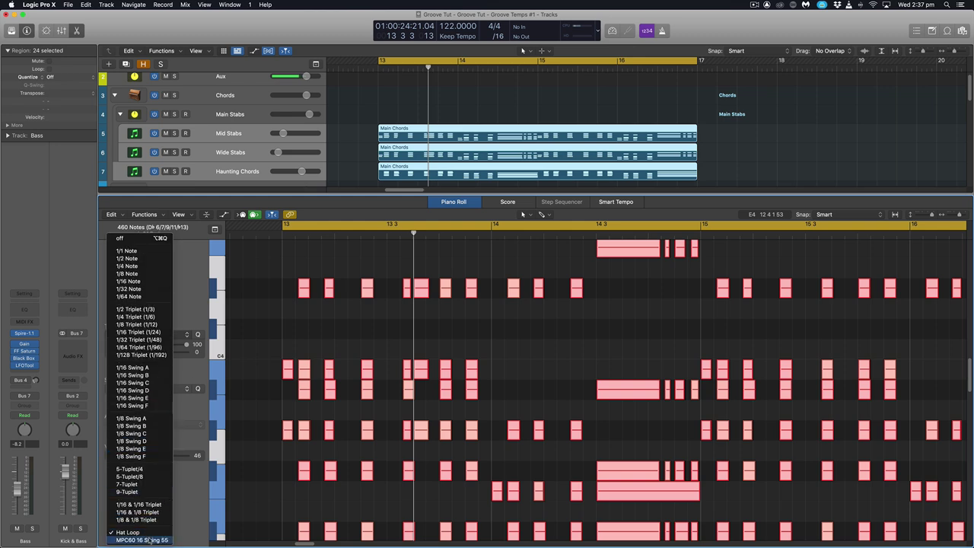
{"action": "left_click", "coordinate": [146, 541]}
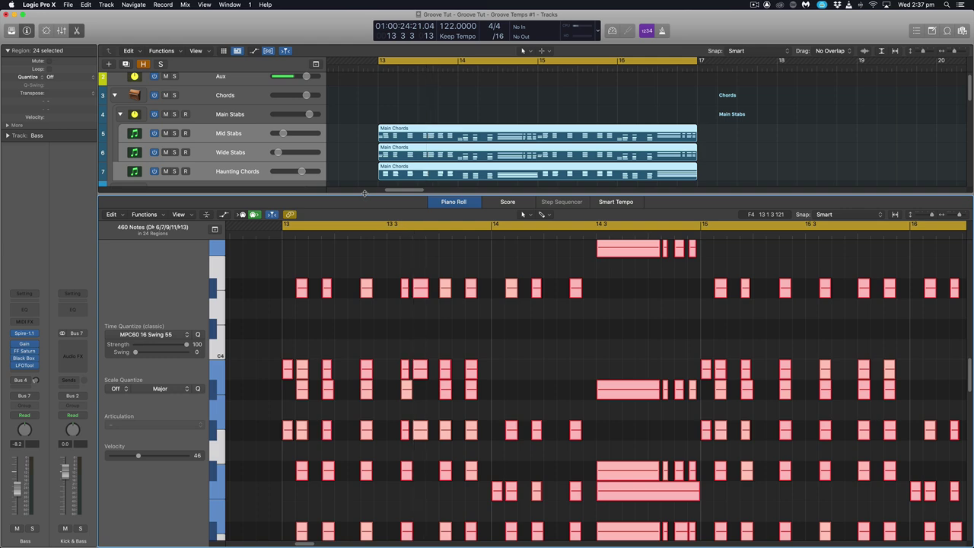
{"action": "key", "text": "p"}
- Set the Shaker Loop region's Quantize to the MPC60 16 Swing 55 groove
{"action": "scroll", "coordinate": [358, 324], "scroll_direction": "down", "scroll_amount": 1}
{"action": "left_click", "coordinate": [357, 323]}
{"action": "left_click", "coordinate": [384, 319]}
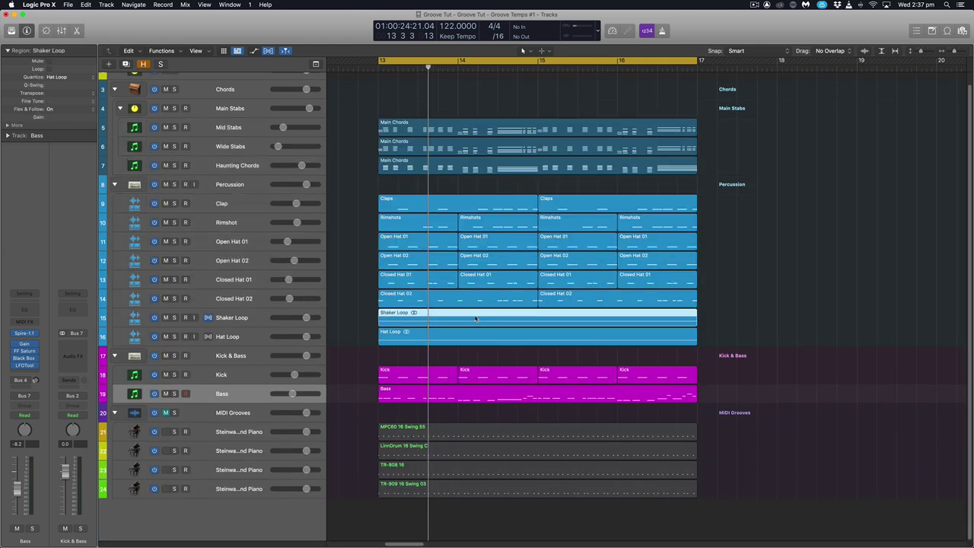
{"action": "left_click", "coordinate": [56, 78]}
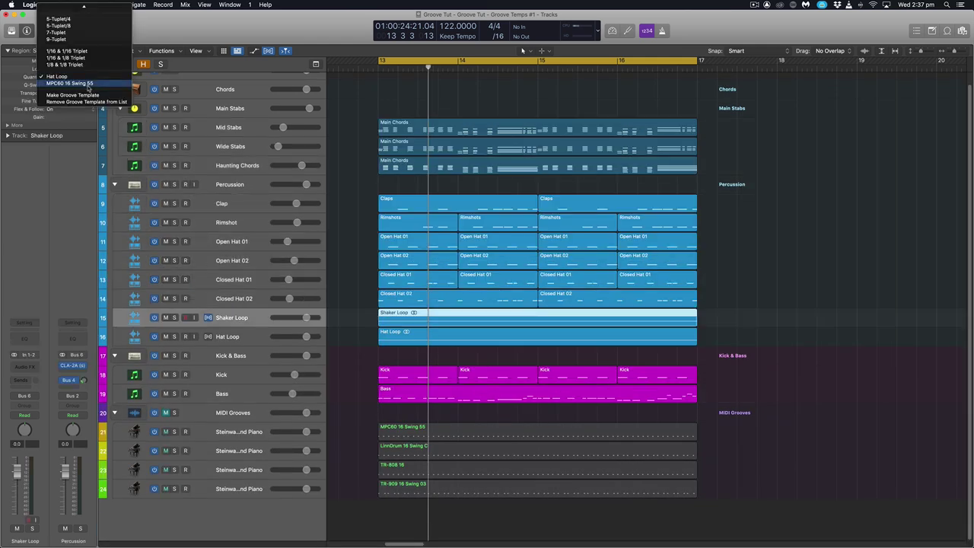
{"action": "left_click", "coordinate": [88, 87]}
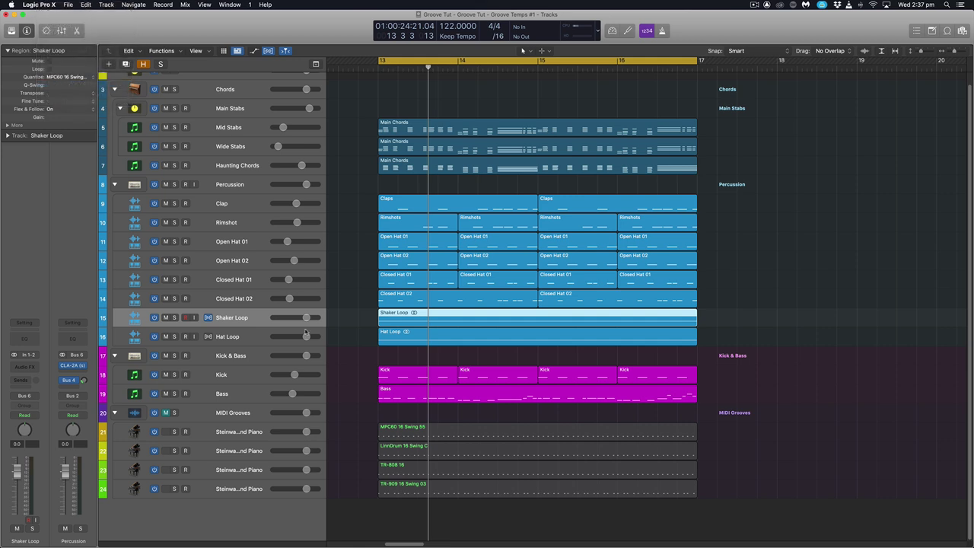
- Enable Flex on the Hat Loop track and set its region's Quantize to MPC60 16 Swing 55
{"action": "left_click", "coordinate": [361, 338]}
{"action": "left_click", "coordinate": [388, 337]}
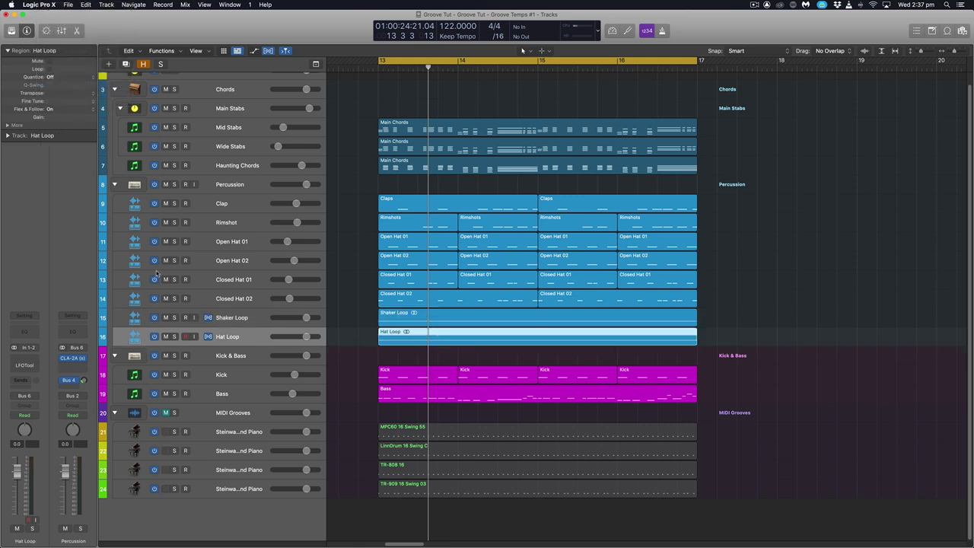
{"action": "left_click", "coordinate": [55, 78]}
{"action": "left_click", "coordinate": [88, 348]}
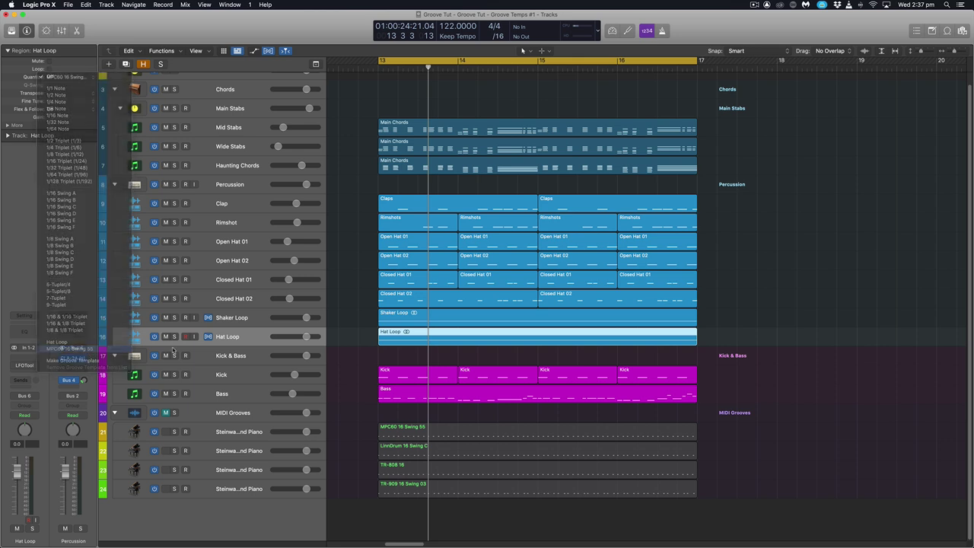
- Play the arrangement from bar 13 to hear the MPC60 groove on all the parts
{"action": "key", "text": "super+Right"}
{"action": "key", "text": "space"}
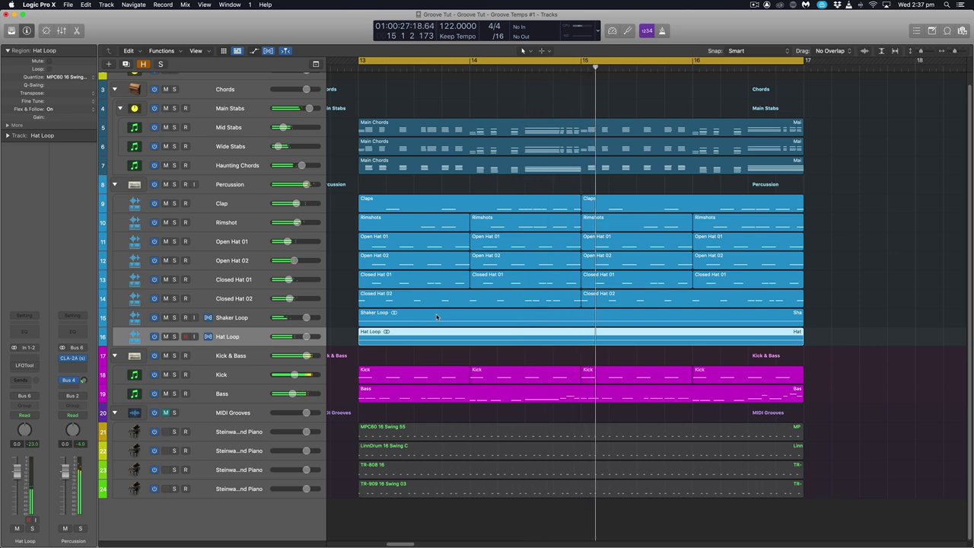
{"action": "key", "text": "super+Down"}
{"action": "key", "text": "super+Down"}
{"action": "key", "text": "super+Down"}
{"action": "key", "text": "super+Left"}
{"action": "key", "text": "super+Left"}
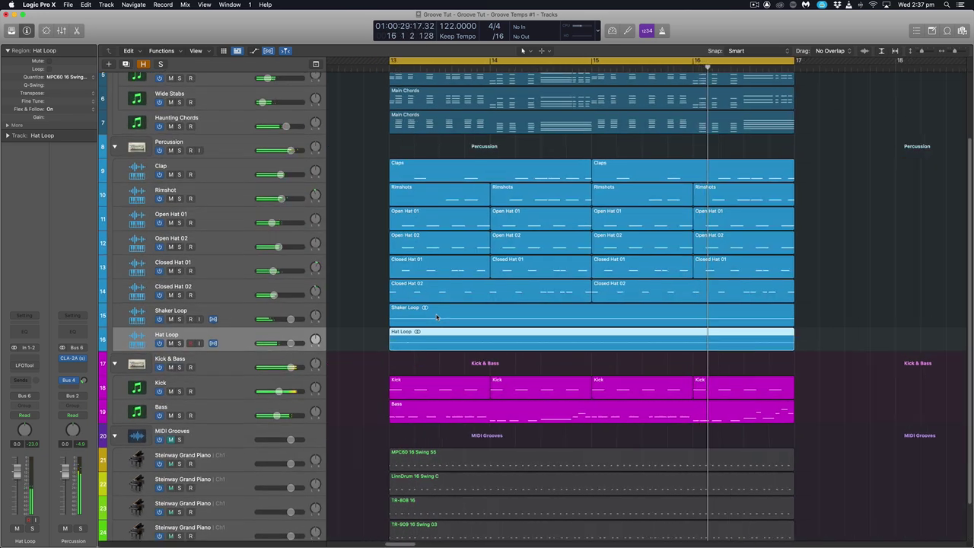
{"action": "key", "text": "super+Up"}
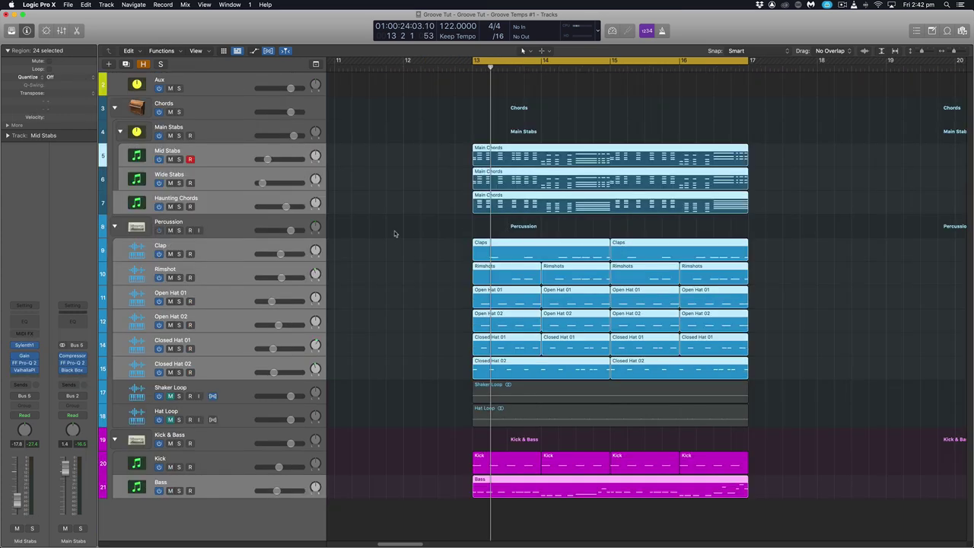
- Open the Haunting Chords track's Main Chords region in the Piano Roll and examine the chords in bar 13 up close
{"action": "left_click", "coordinate": [291, 223]}
{"action": "scroll", "coordinate": [426, 283], "scroll_direction": "right", "scroll_amount": 2}
{"action": "scroll", "coordinate": [425, 283], "scroll_direction": "right", "scroll_amount": 2}
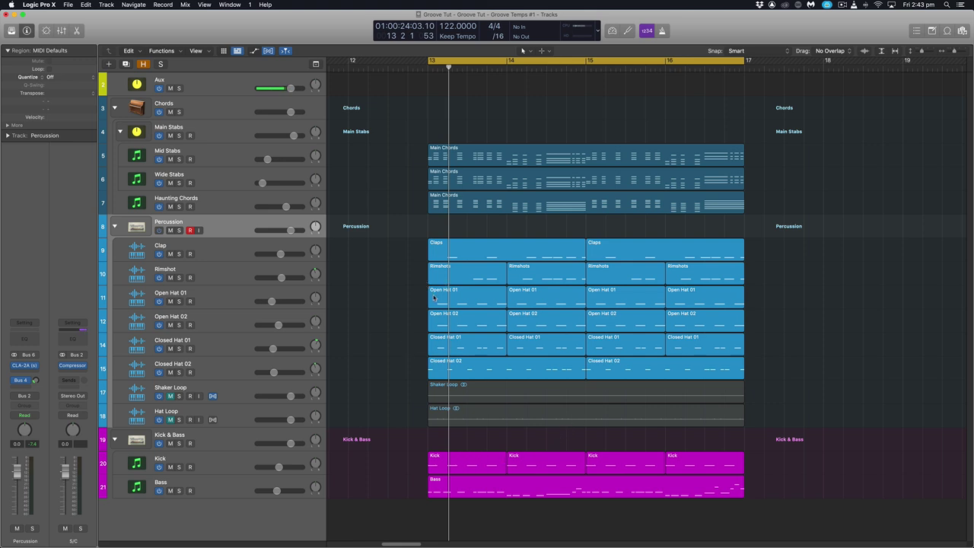
{"action": "double_click", "coordinate": [460, 212]}
{"action": "left_click_drag", "start_coordinate": [365, 313], "coordinate": [402, 375]}
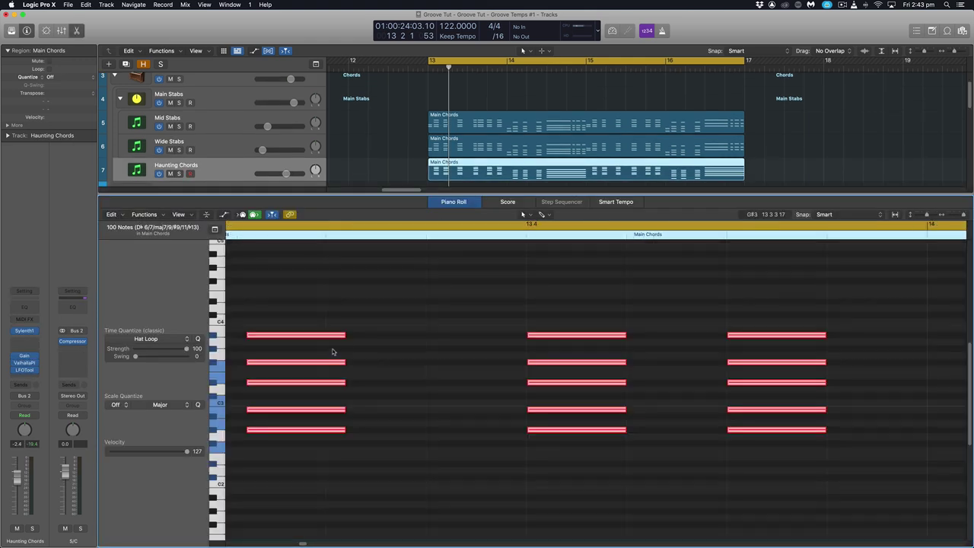
- Try slightly changing the lengths of individual notes in the chord near 13.3, and undo the changes
{"action": "left_click_drag", "start_coordinate": [347, 335], "coordinate": [346, 340]}
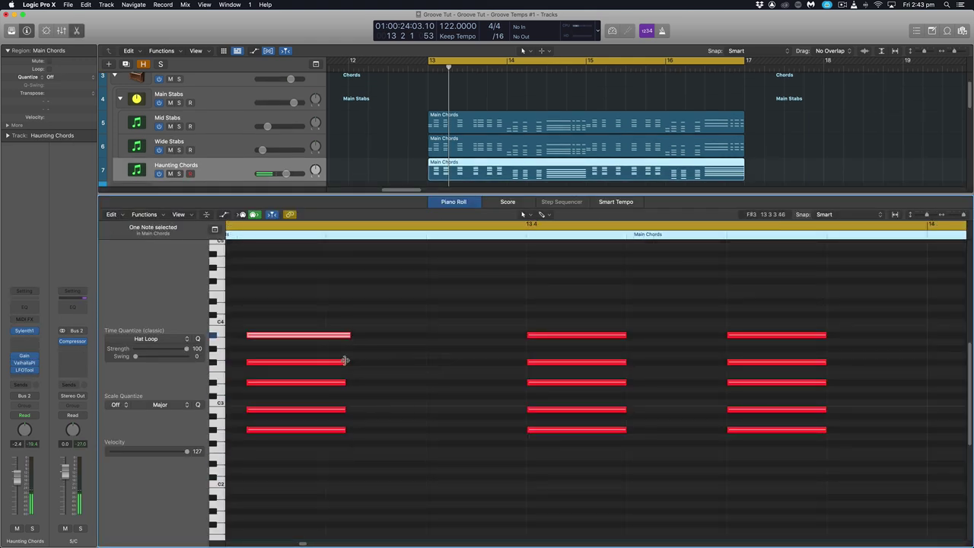
{"action": "left_click_drag", "start_coordinate": [252, 316], "coordinate": [257, 351]}
{"action": "left_click", "coordinate": [259, 348]}
{"action": "left_click", "coordinate": [252, 382]}
{"action": "key", "text": "super+z"}
- Try adjusting the velocities of individual chord notes with the Velocity tool, and return to the Pointer tool
{"action": "key", "text": "t"}
{"action": "key", "text": "v"}
{"action": "left_click", "coordinate": [298, 322]}
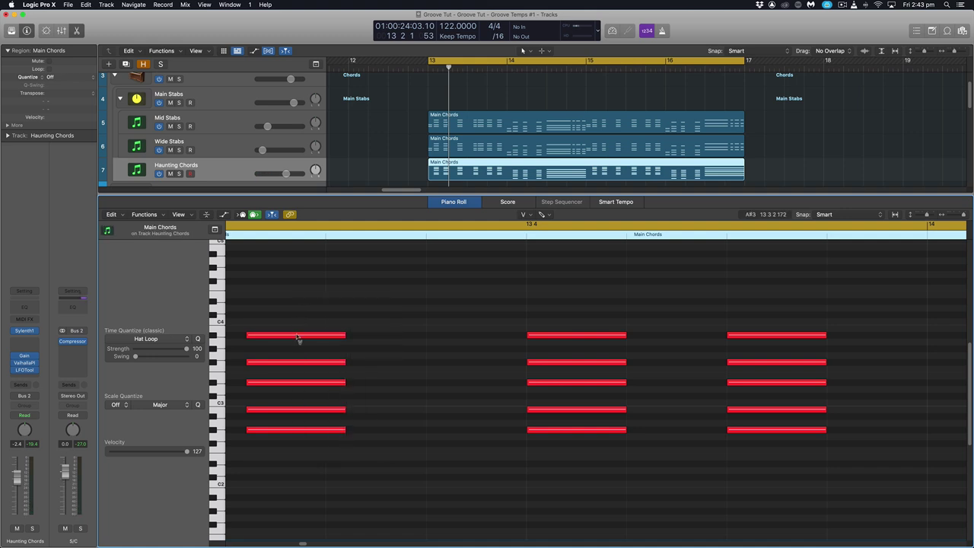
{"action": "left_click_drag", "start_coordinate": [297, 336], "coordinate": [319, 277]}
{"action": "left_click", "coordinate": [293, 410]}
{"action": "key", "text": "t"}
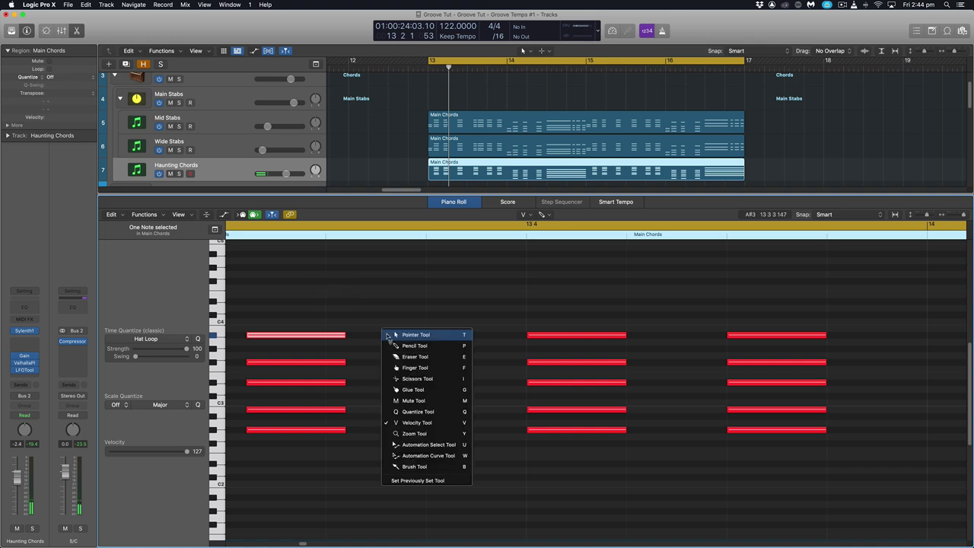
{"action": "key", "text": "t"}
{"action": "left_click", "coordinate": [406, 344], "text": "ctrl+alt"}
- Review the notes across the whole Haunting Chords region and close the Piano Roll
{"action": "scroll", "coordinate": [401, 350], "scroll_direction": "down", "scroll_amount": 5}
{"action": "scroll", "coordinate": [401, 350], "scroll_direction": "left", "scroll_amount": 5}
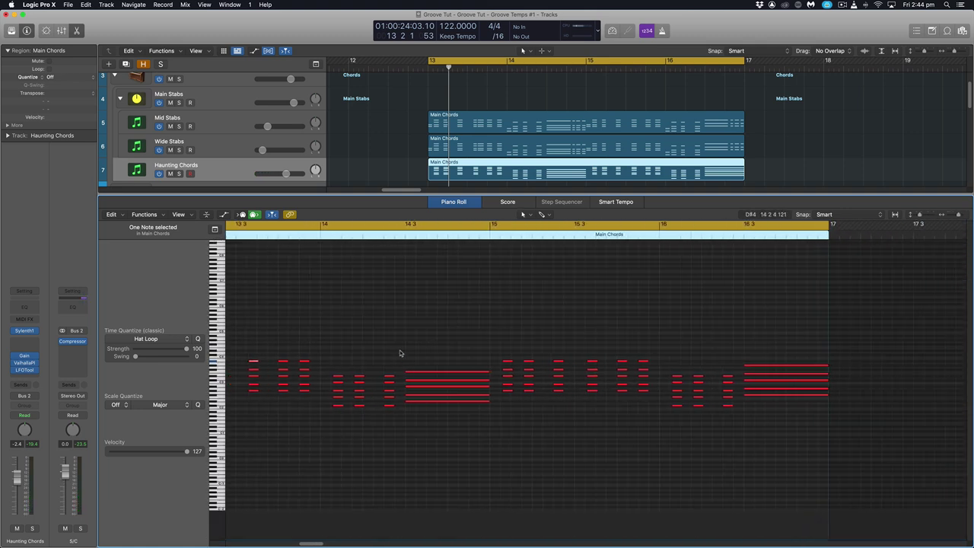
{"action": "scroll", "coordinate": [416, 297], "scroll_direction": "left", "scroll_amount": 3}
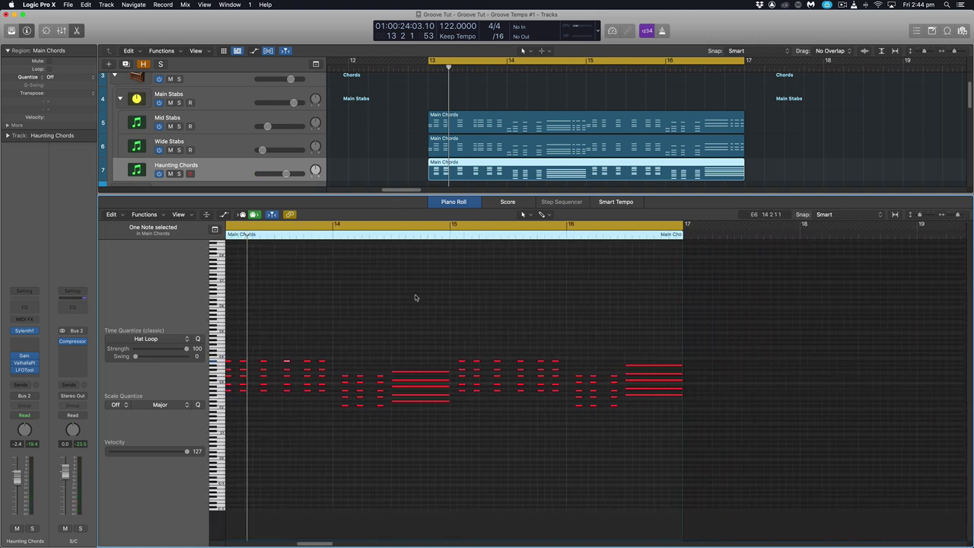
{"action": "key", "text": "p"}
{"action": "scroll", "coordinate": [413, 216], "scroll_direction": "left", "scroll_amount": 2}
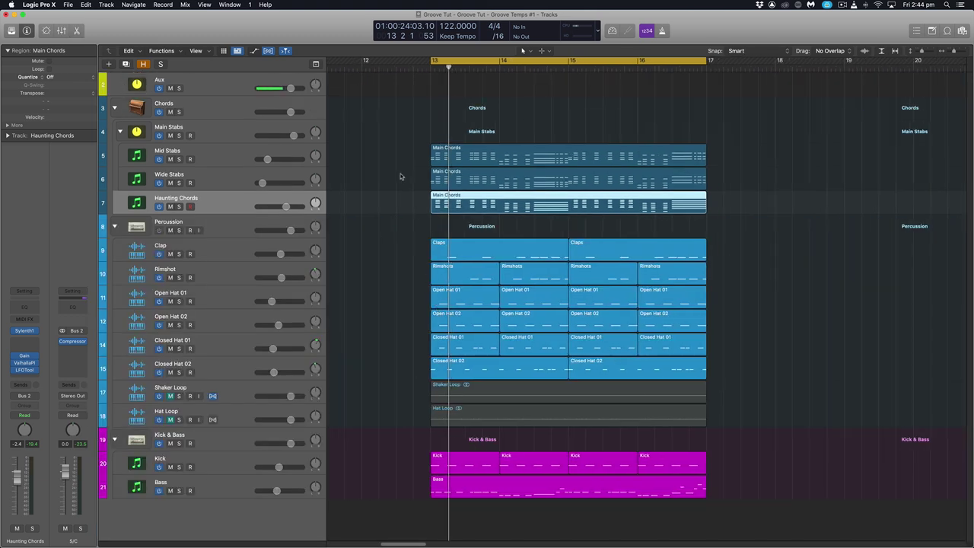
- Open the Bass region in the Piano Roll and select all of its notes
{"action": "double_click", "coordinate": [504, 481]}
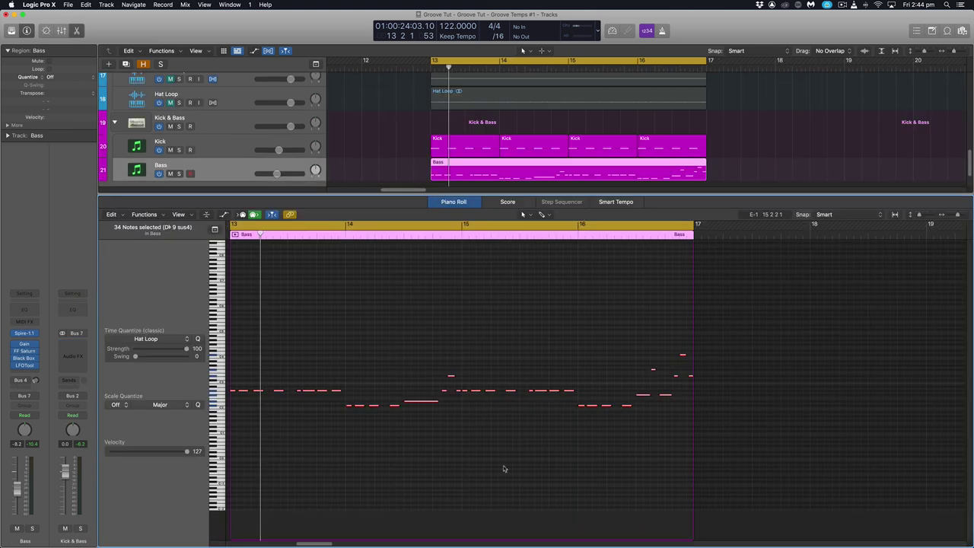
{"action": "scroll", "coordinate": [368, 343], "scroll_direction": "right", "scroll_amount": 3}
{"action": "left_click", "coordinate": [370, 332]}
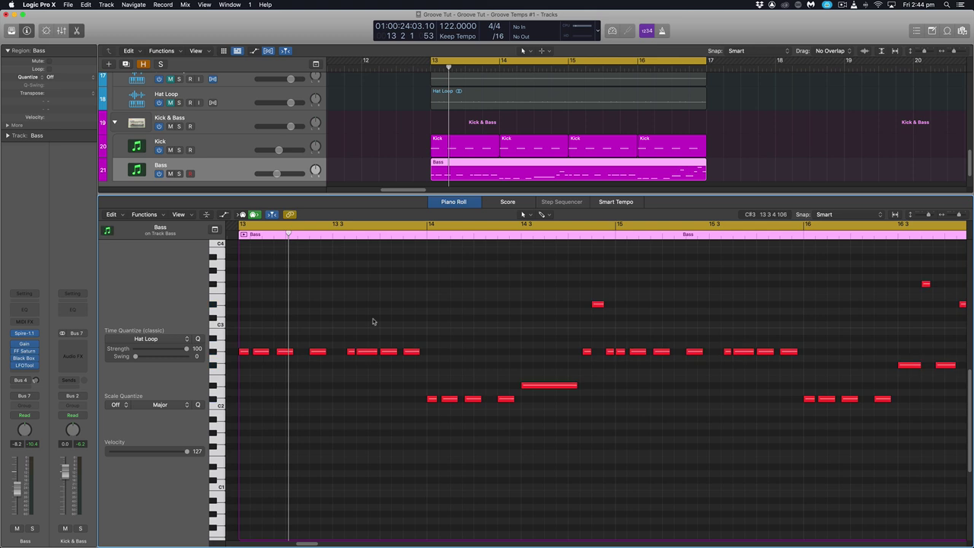
{"action": "key", "text": "super+a"}
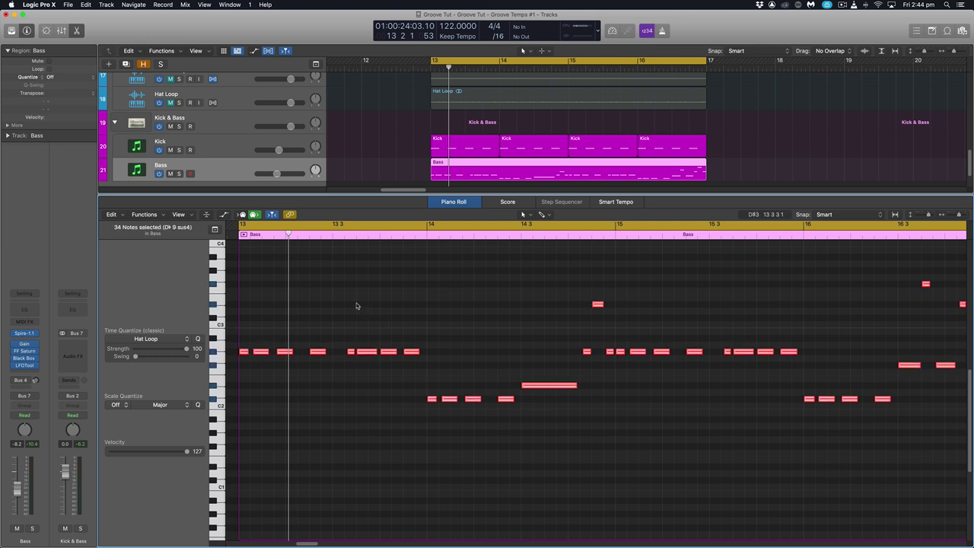
- Apply the Humanize MIDI Transform to the selected bass notes with random position, velocity and length amounts of 10, and close its window
{"action": "left_click", "coordinate": [159, 215]}
{"action": "mouse_move", "coordinate": [168, 296]}
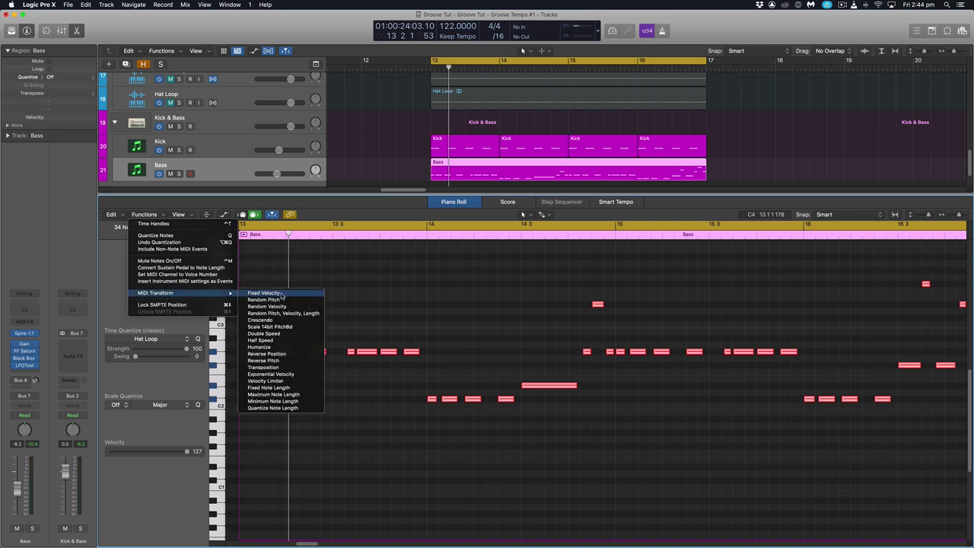
{"action": "left_click", "coordinate": [263, 347]}
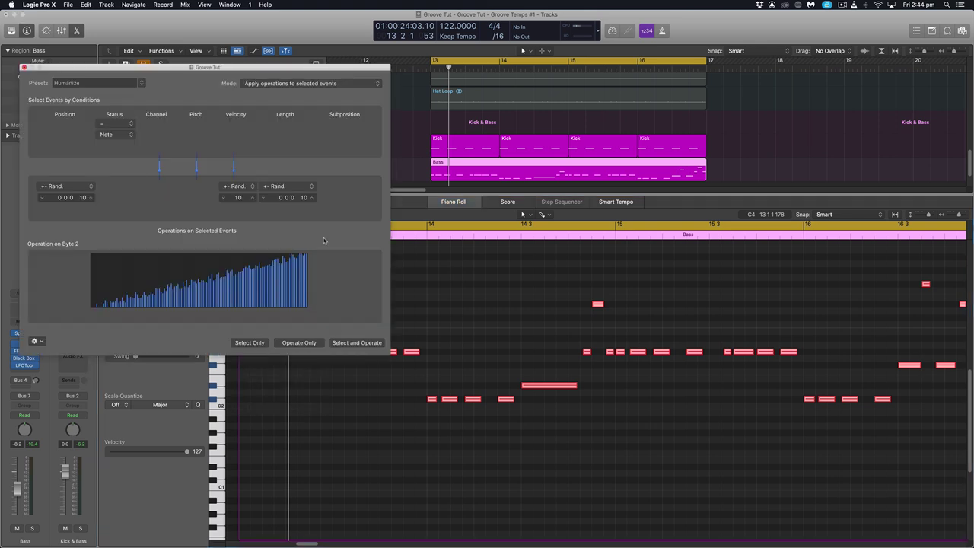
{"action": "left_click_drag", "start_coordinate": [206, 68], "coordinate": [385, 76]}
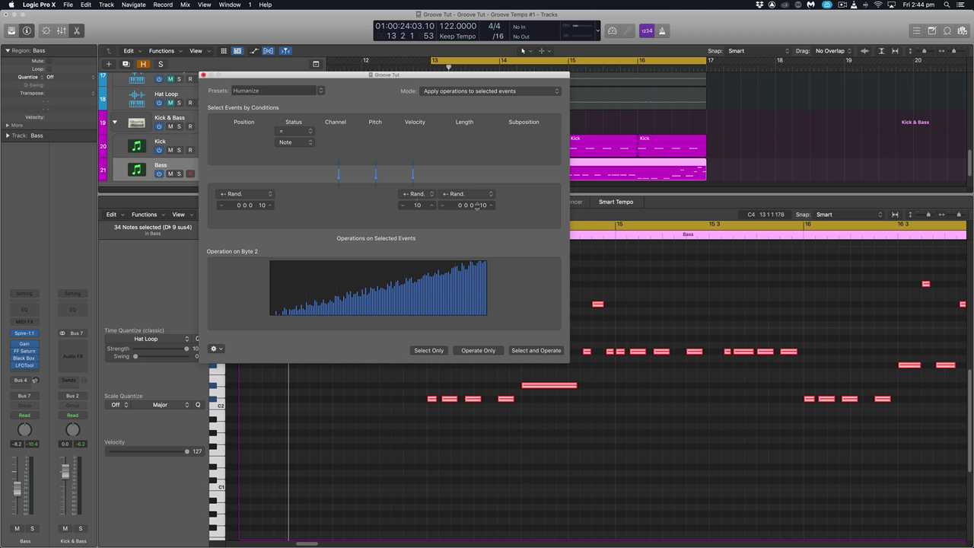
{"action": "left_click_drag", "start_coordinate": [477, 205], "coordinate": [485, 207]}
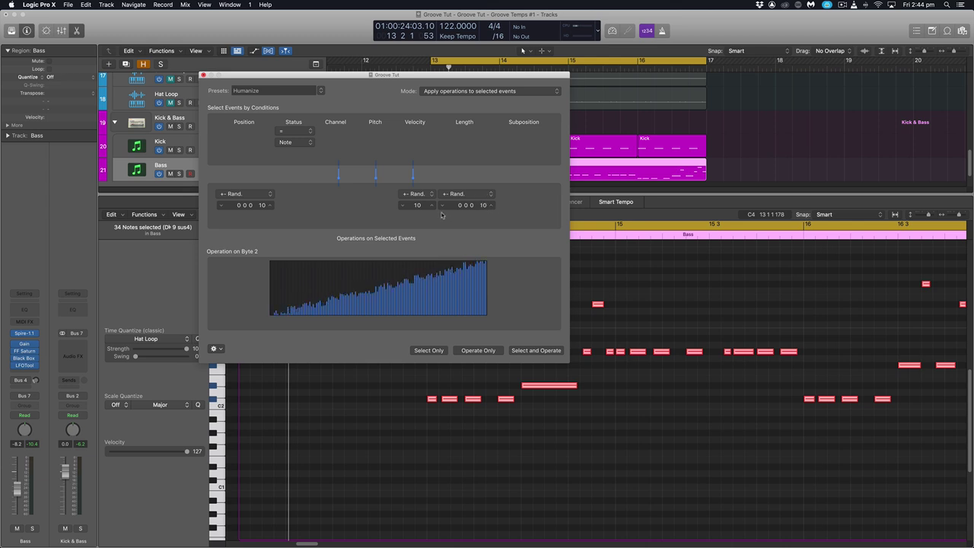
{"action": "left_click_drag", "start_coordinate": [413, 77], "coordinate": [312, 78]}
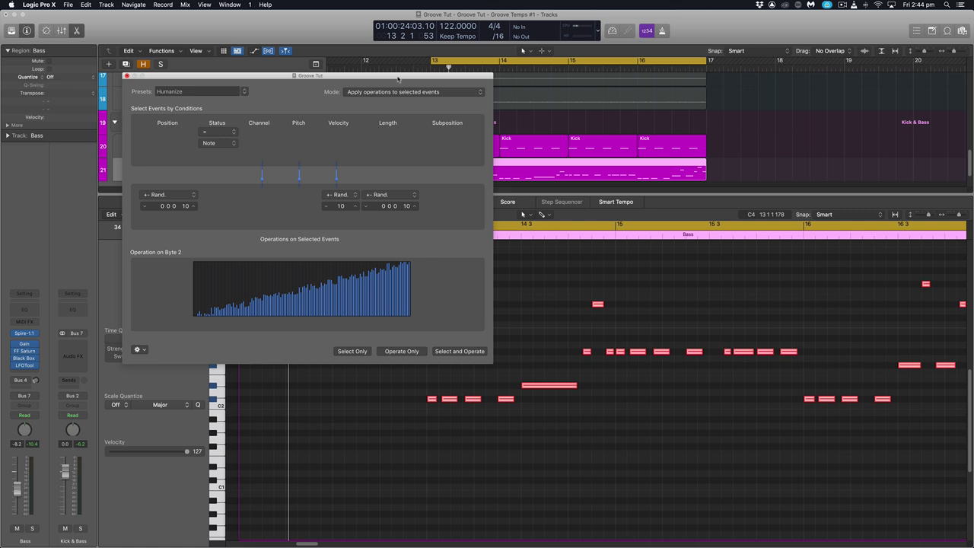
{"action": "left_click_drag", "start_coordinate": [398, 78], "coordinate": [340, 60]}
{"action": "scroll", "coordinate": [546, 272], "scroll_direction": "down", "scroll_amount": 3}
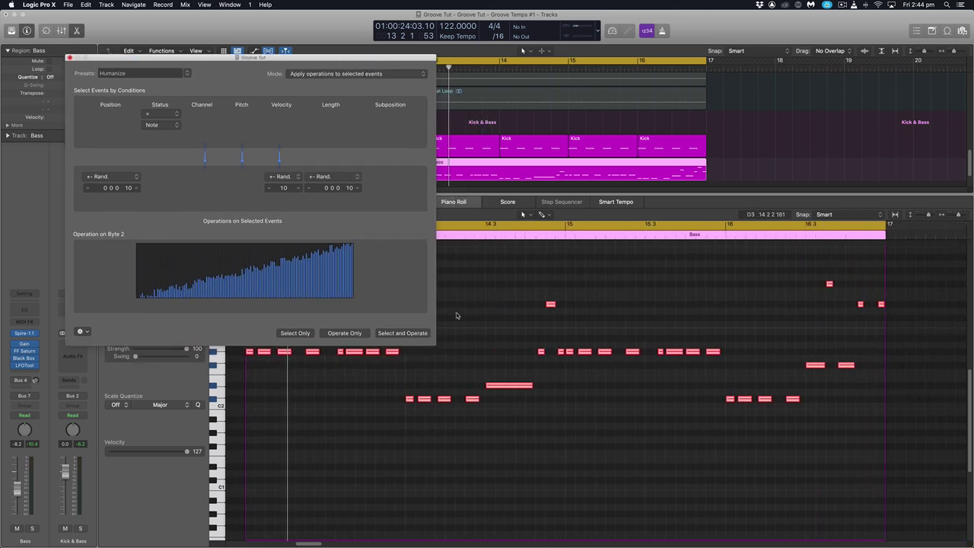
{"action": "scroll", "coordinate": [456, 315], "scroll_direction": "left", "scroll_amount": 3}
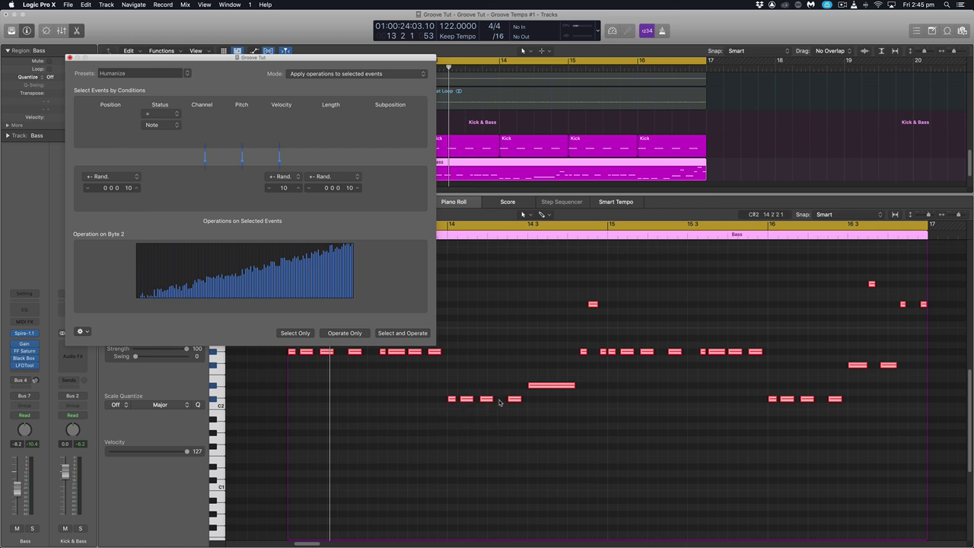
{"action": "left_click", "coordinate": [411, 333]}
{"action": "key", "text": "super+w"}
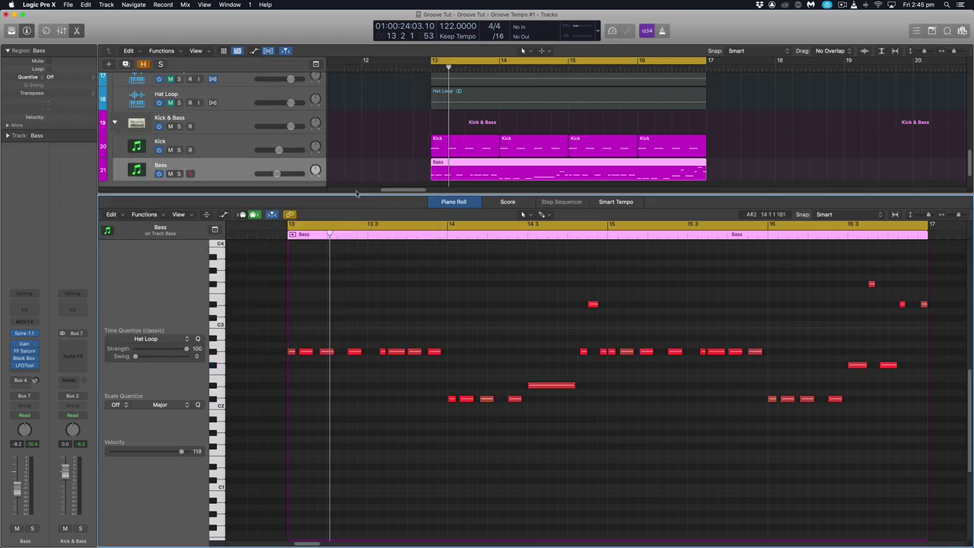
- Play back the humanized bass while reviewing its notes, and close the Piano Roll
{"action": "key", "text": "space"}
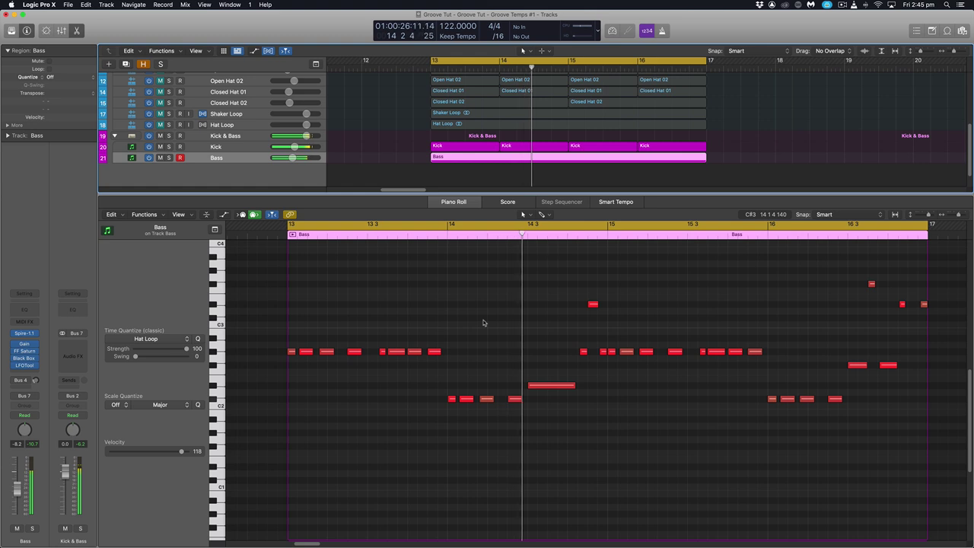
{"action": "key", "text": "super+a"}
{"action": "key", "text": "shift+space"}
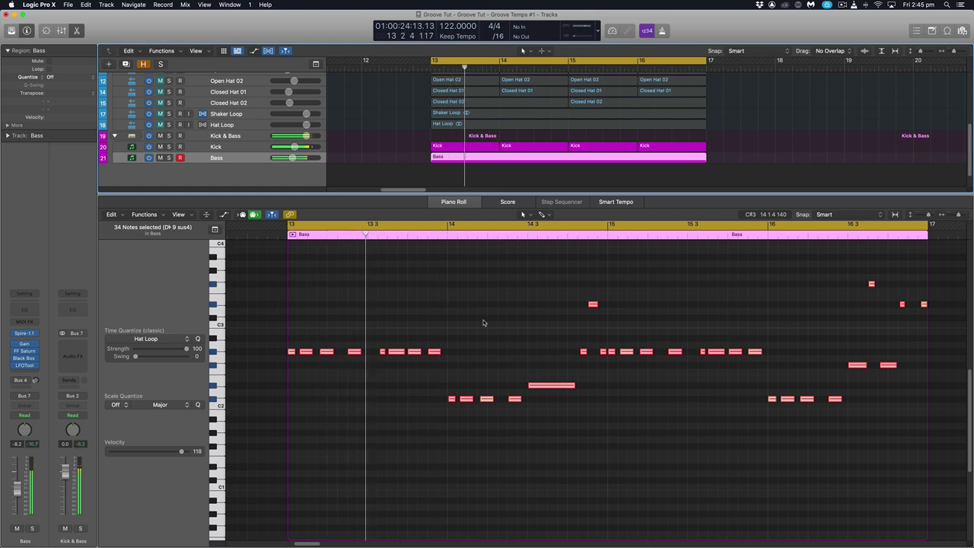
{"action": "key", "text": "space"}
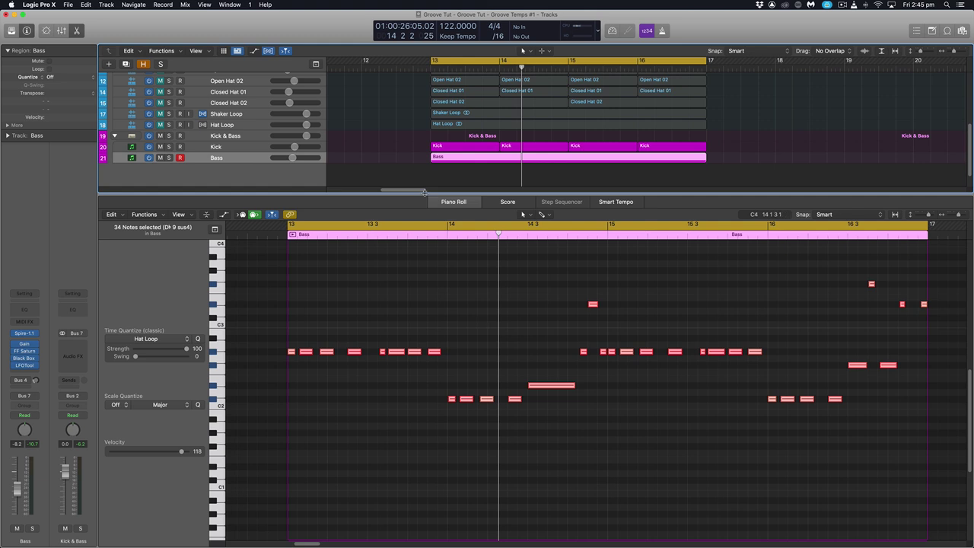
{"action": "key", "text": "p"}
{"action": "scroll", "coordinate": [485, 336], "scroll_direction": "up", "scroll_amount": 4}
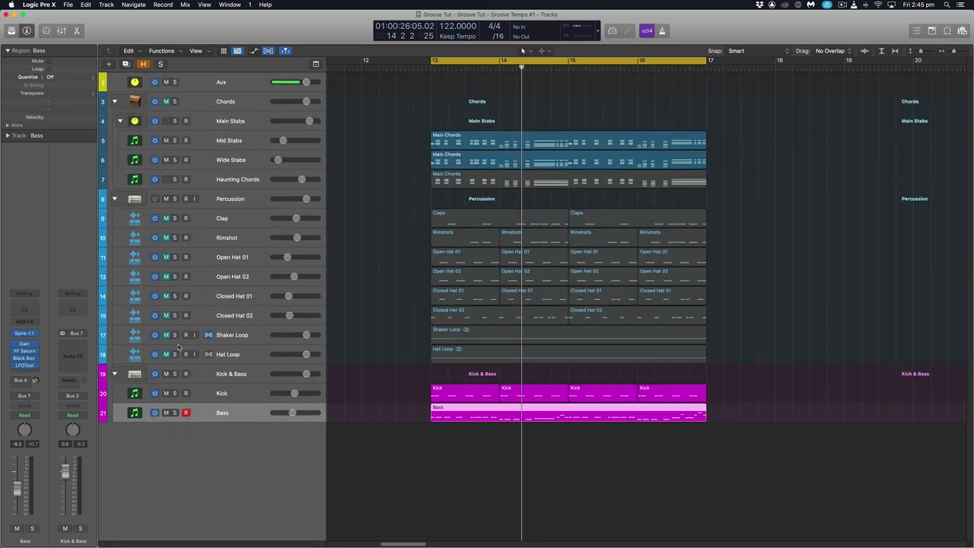
- Unmute the percussion tracks from Clap to Closed Hat 02 and select their regions together with the three Main Chords regions
{"action": "left_click_drag", "start_coordinate": [166, 315], "coordinate": [166, 238]}
{"action": "left_click", "coordinate": [166, 218]}
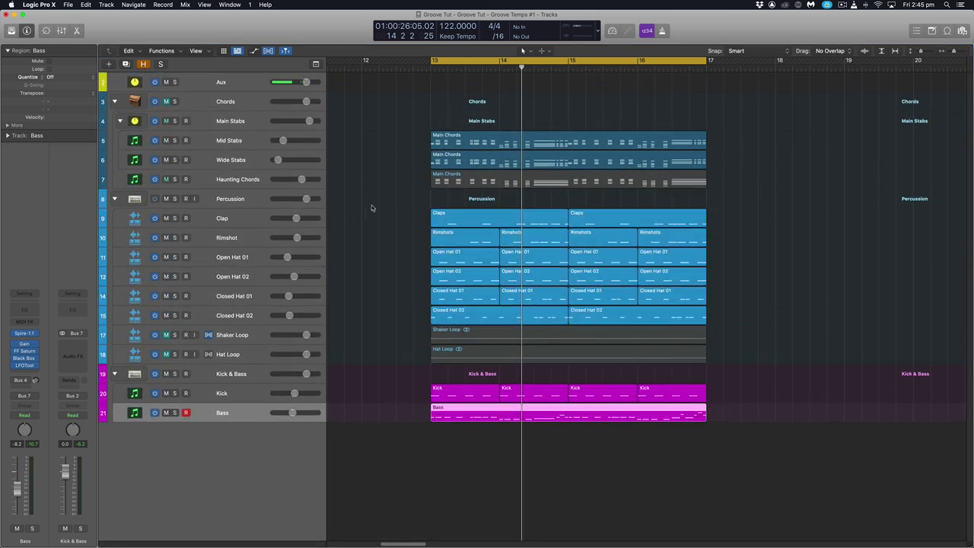
{"action": "left_click_drag", "start_coordinate": [370, 209], "coordinate": [750, 318]}
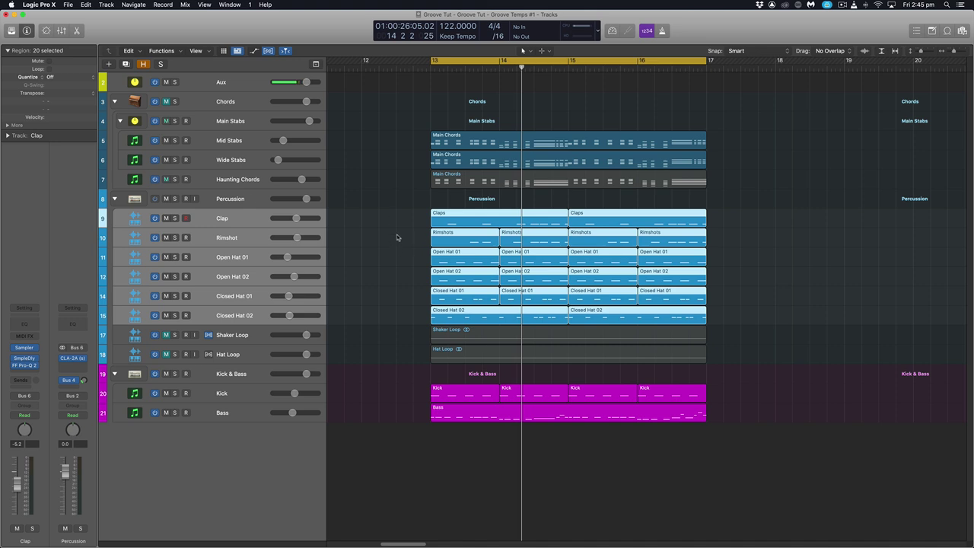
{"action": "left_click_drag", "start_coordinate": [404, 135], "coordinate": [708, 188]}
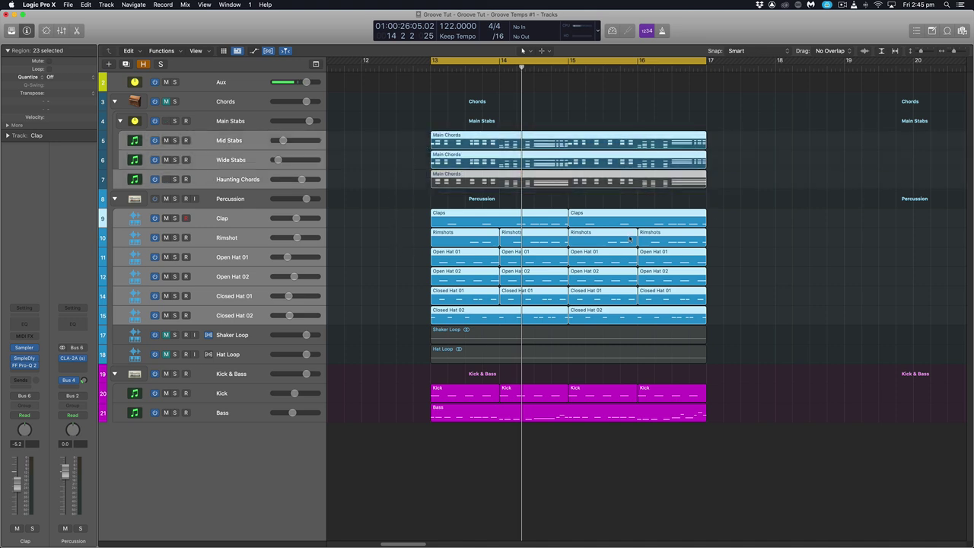
- Humanize all notes of the selected regions in the Piano Roll with random position, velocity and length amounts of 10, and close the transform window
{"action": "key", "text": "p"}
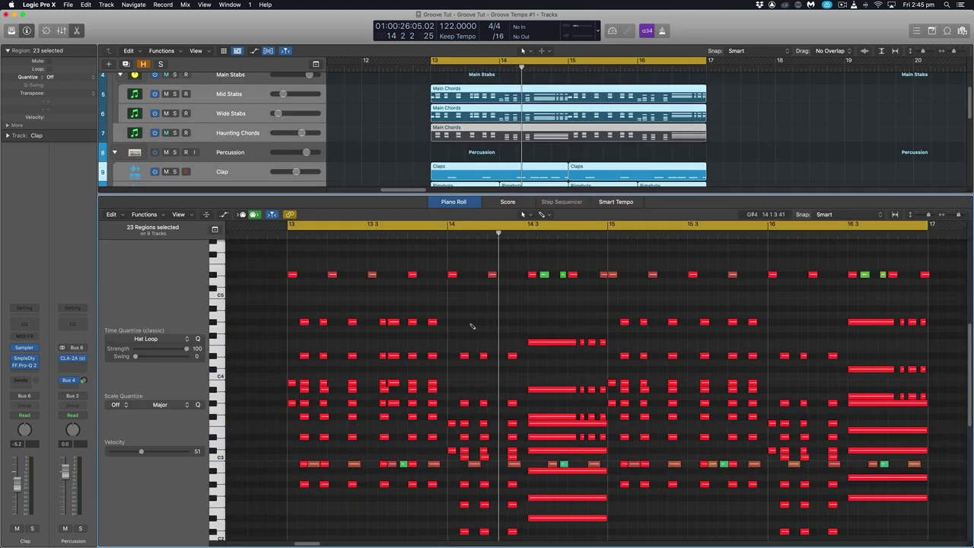
{"action": "key", "text": "cmd+a"}
{"action": "left_click", "coordinate": [144, 214]}
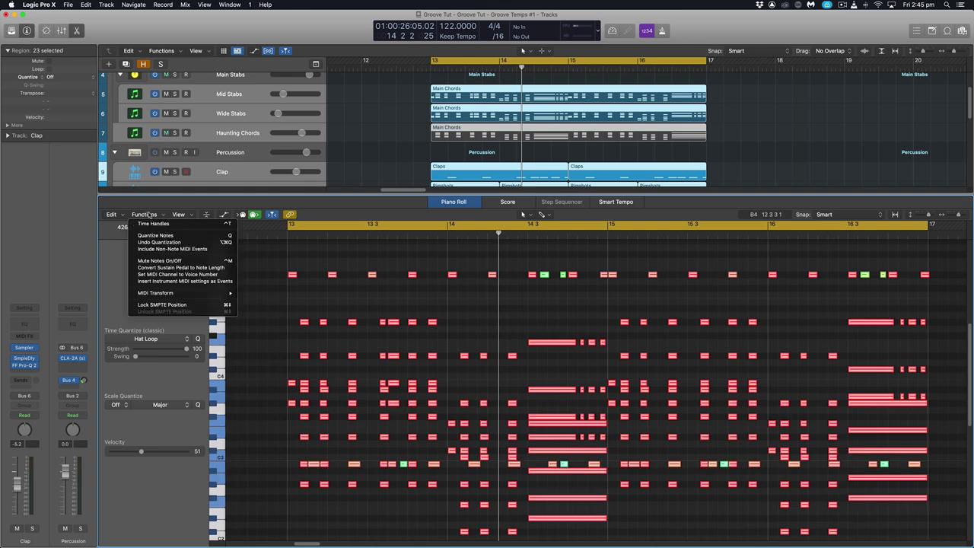
{"action": "mouse_move", "coordinate": [230, 293]}
{"action": "left_click", "coordinate": [278, 347]}
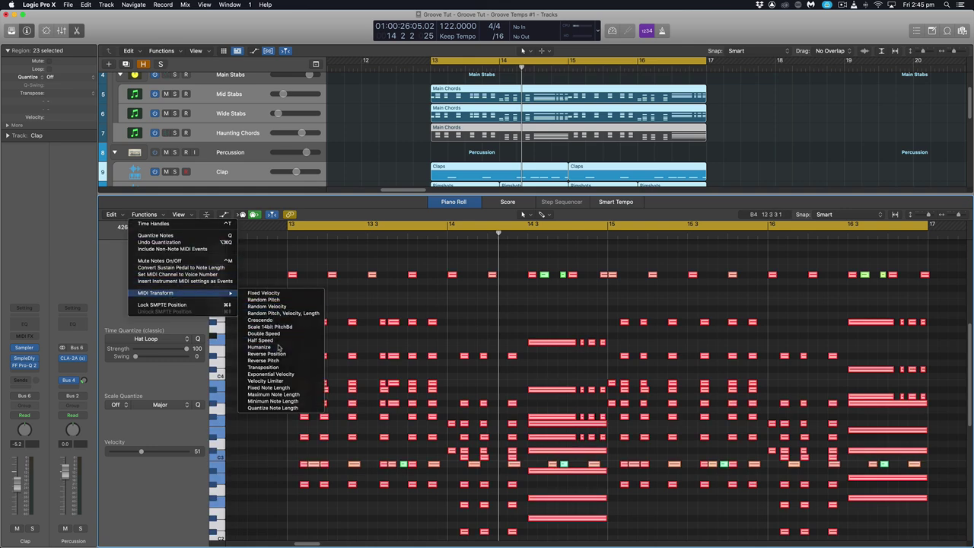
{"action": "left_click_drag", "start_coordinate": [348, 58], "coordinate": [250, 56]}
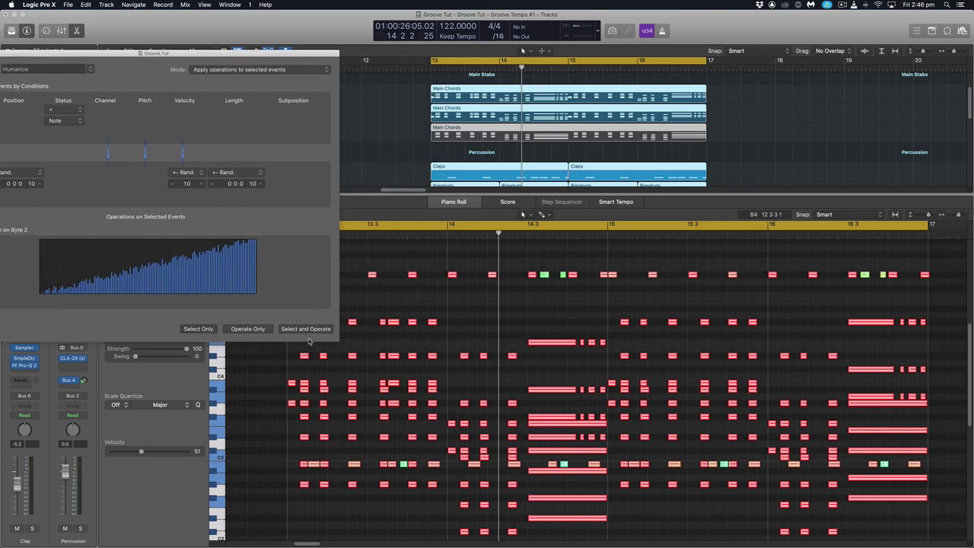
{"action": "left_click", "coordinate": [307, 329]}
{"action": "left_click", "coordinate": [573, 453]}
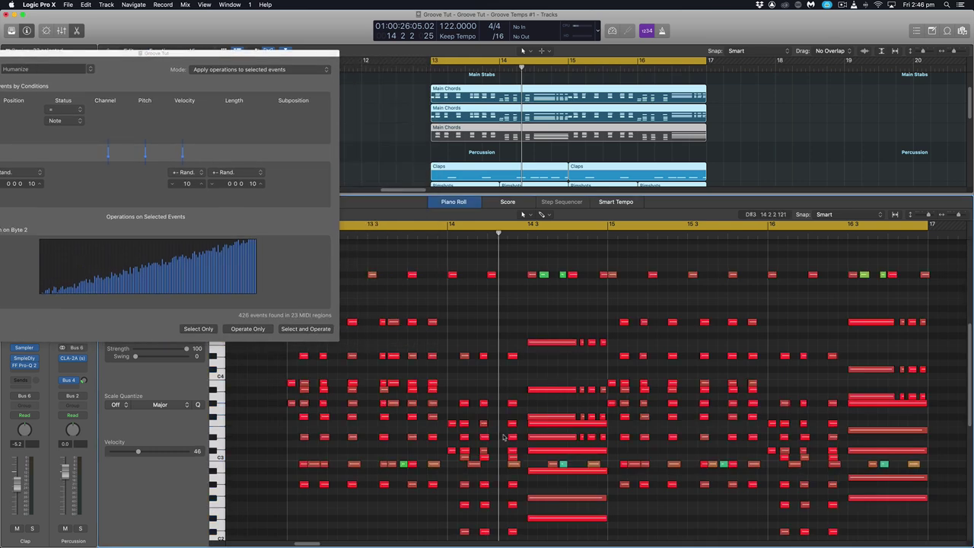
{"action": "left_click_drag", "start_coordinate": [34, 55], "coordinate": [180, 69]}
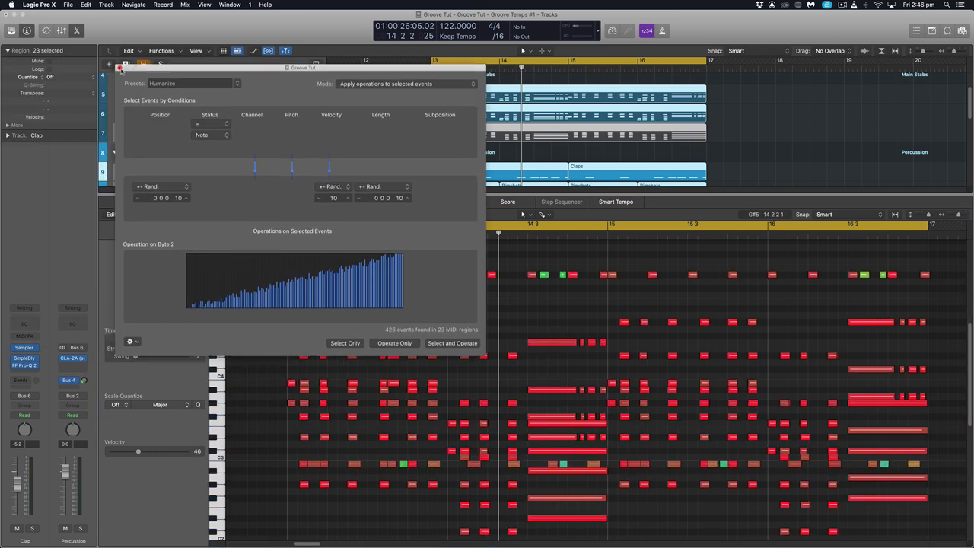
{"action": "left_click", "coordinate": [120, 67]}
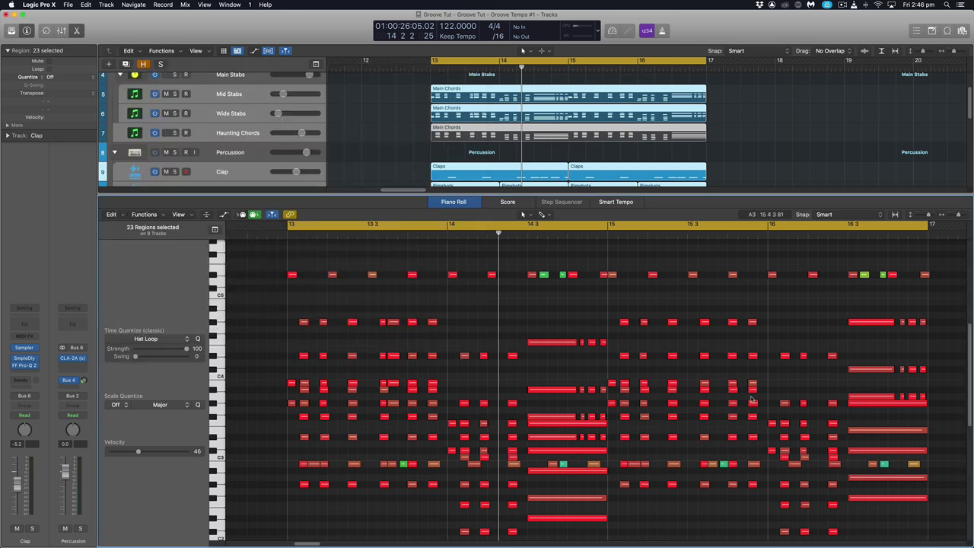
- Examine the timing and length of the Mid Stabs and Wide Stabs chord notes up close, and close the Piano Roll
{"action": "left_click", "coordinate": [523, 148]}
{"action": "left_click", "coordinate": [507, 96]}
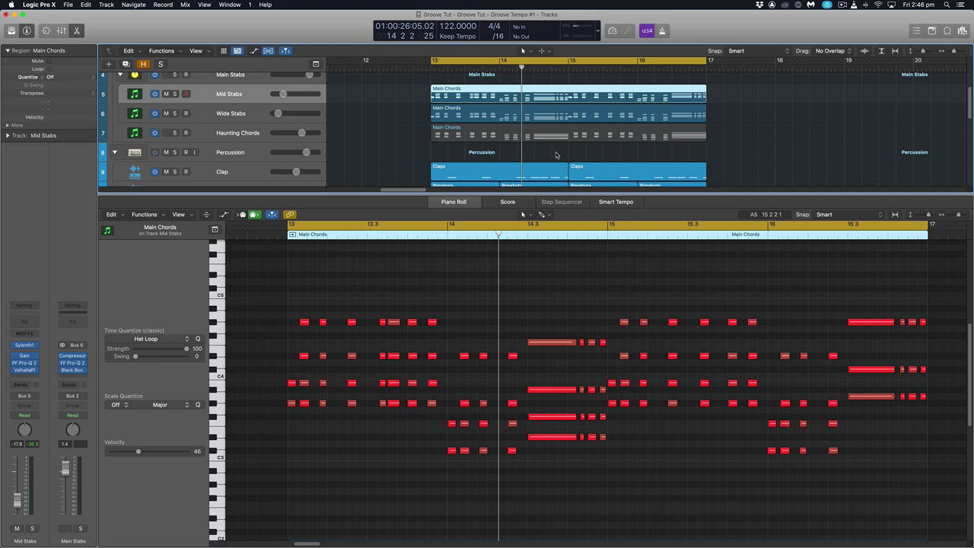
{"action": "left_click", "coordinate": [548, 117], "text": "shift"}
{"action": "left_click_drag", "start_coordinate": [530, 295], "coordinate": [630, 452]}
{"action": "key", "text": "super+Right"}
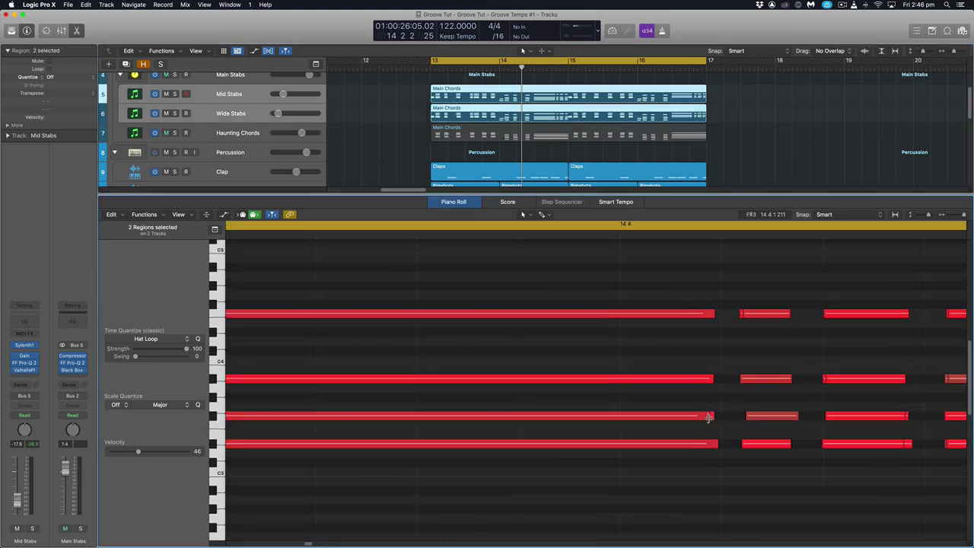
{"action": "scroll", "coordinate": [720, 430], "scroll_direction": "right", "scroll_amount": 5}
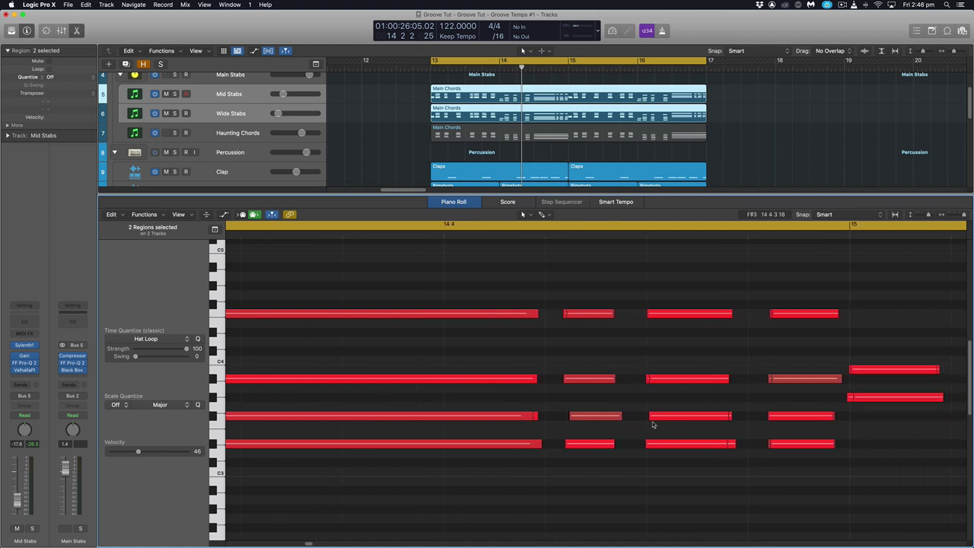
{"action": "key", "text": "super+Left"}
{"action": "key", "text": "super+Left"}
{"action": "key", "text": "super+Left"}
{"action": "key", "text": "super+Left"}
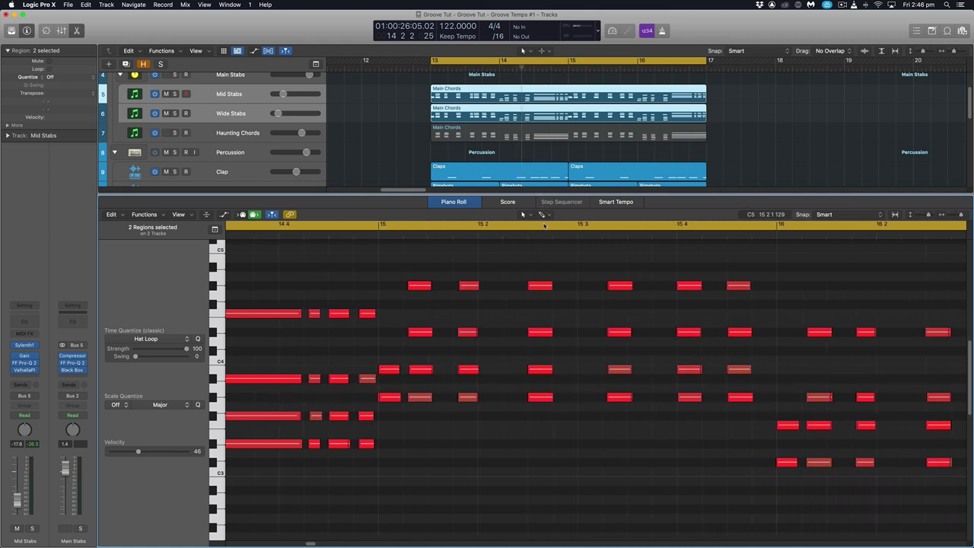
{"action": "key", "text": "p"}
- Unmute the remaining chord and loop tracks, play back the full arrangement, and deselect the regions
{"action": "key", "text": "super+Left"}
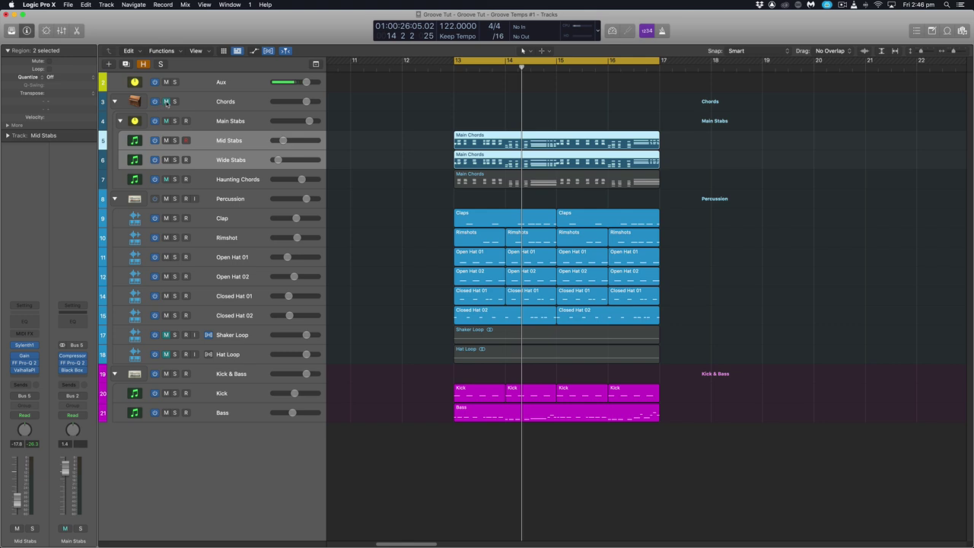
{"action": "left_click", "coordinate": [166, 336]}
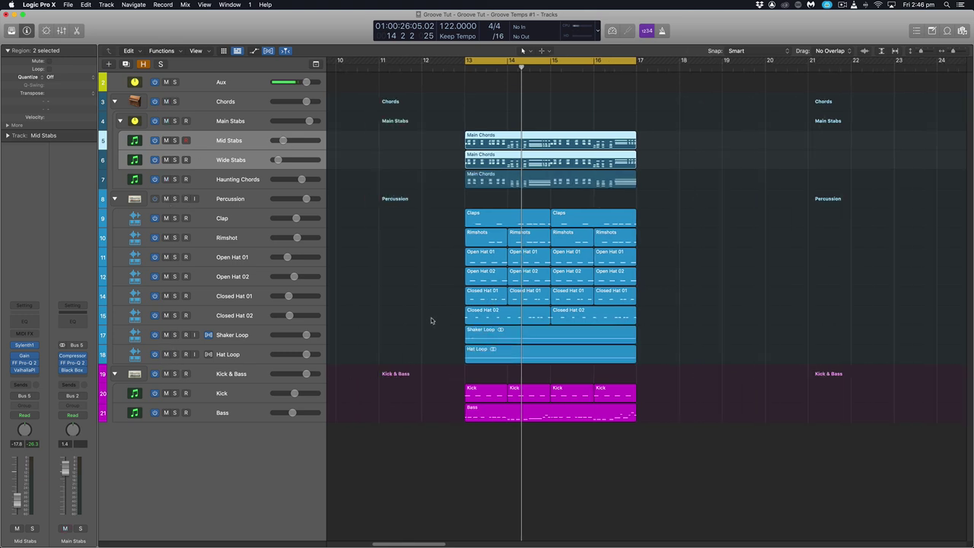
{"action": "key", "text": "space"}
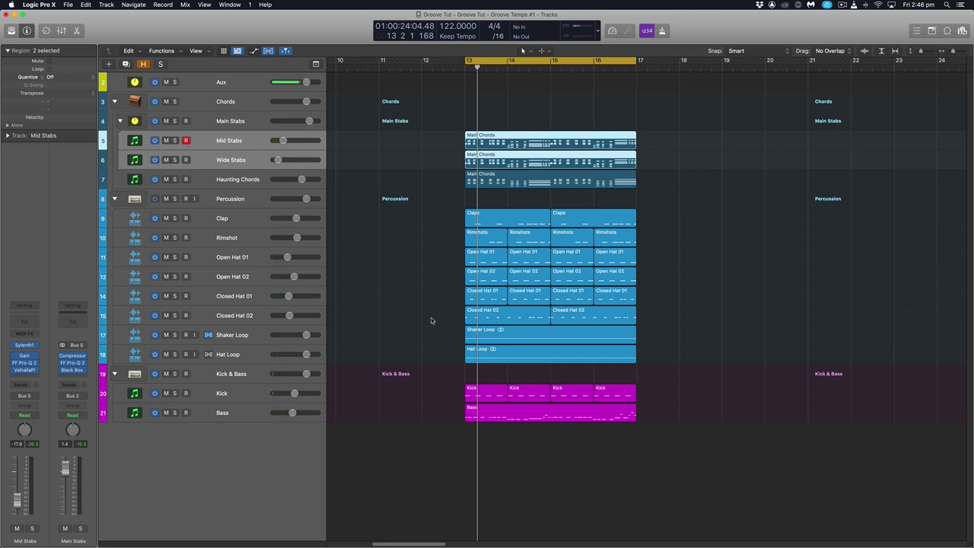
{"action": "left_click", "coordinate": [423, 249]}
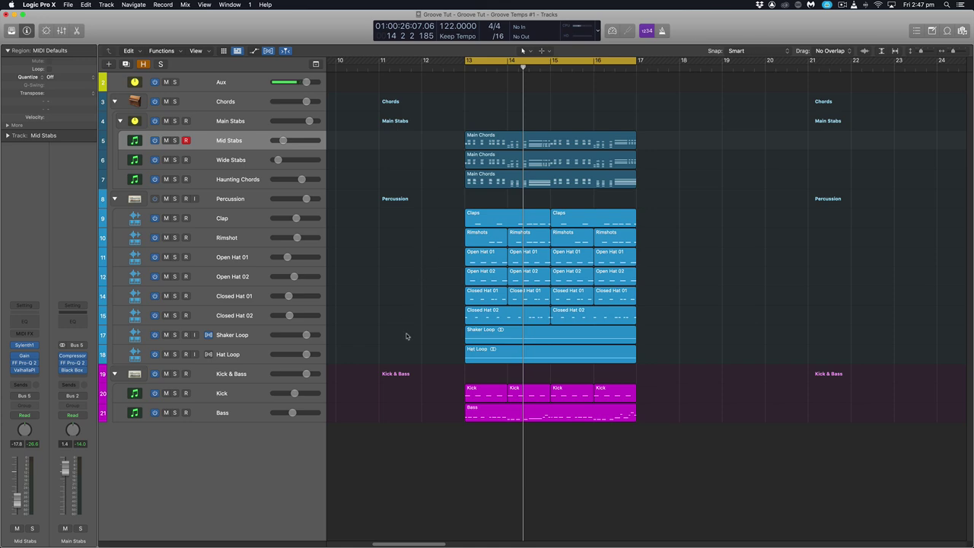
- Check that Groove Track is enabled in the track header components, and set the Hat Loop track as the groove track
{"action": "key", "text": "super+Down"}
{"action": "key", "text": "super+Down"}
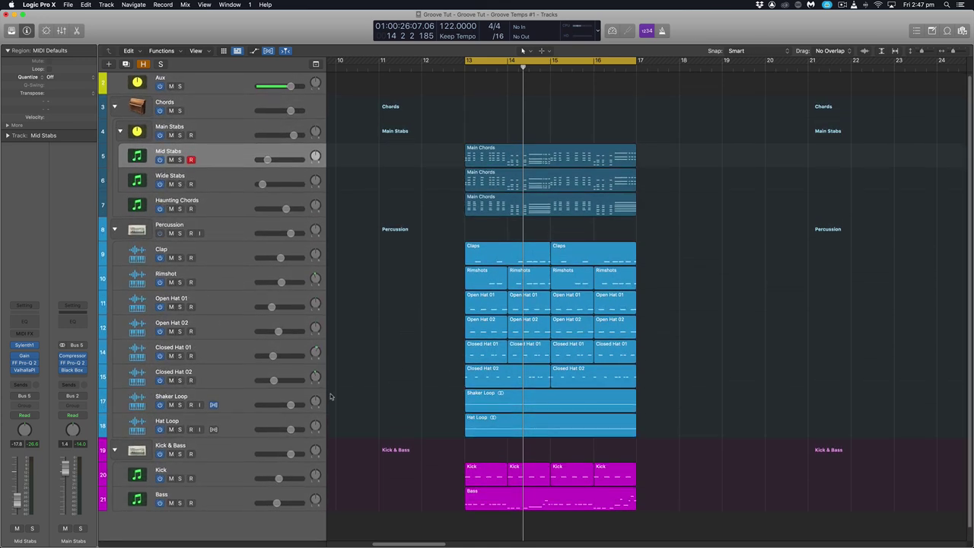
{"action": "left_click", "coordinate": [244, 432]}
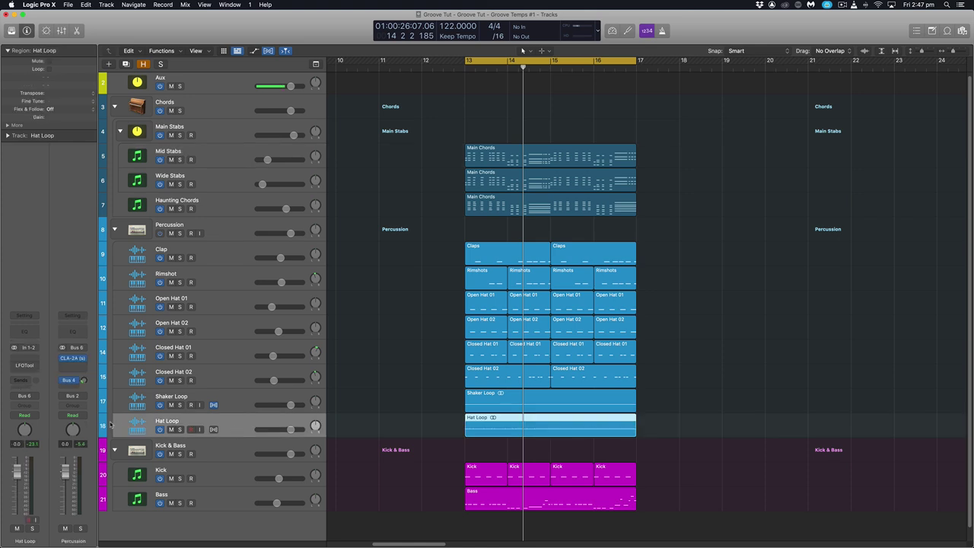
{"action": "right_click", "coordinate": [239, 428]}
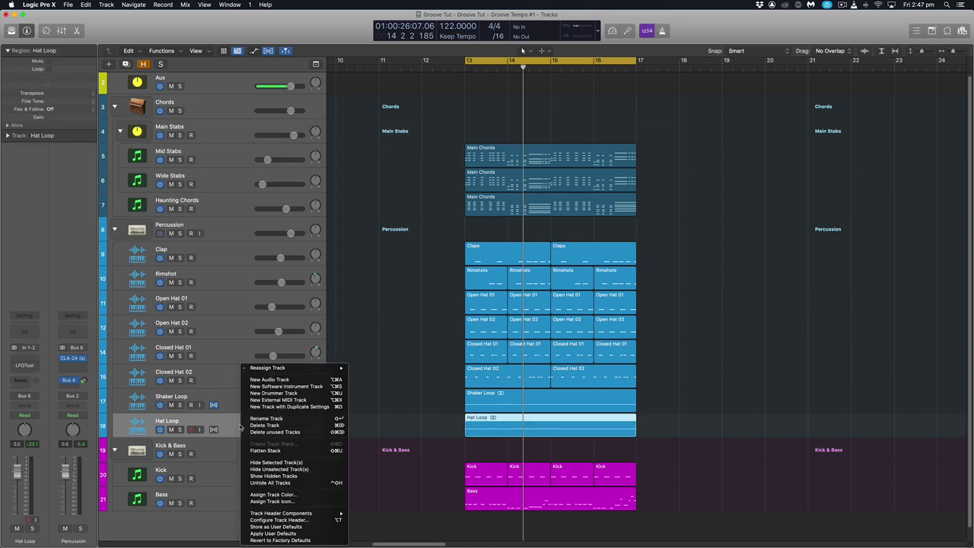
{"action": "mouse_move", "coordinate": [327, 514]}
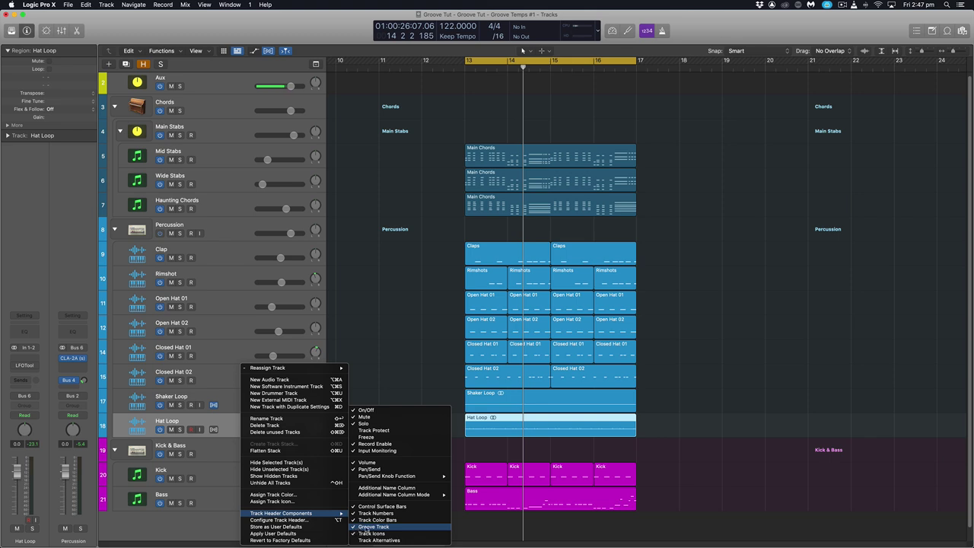
{"action": "left_click", "coordinate": [221, 426]}
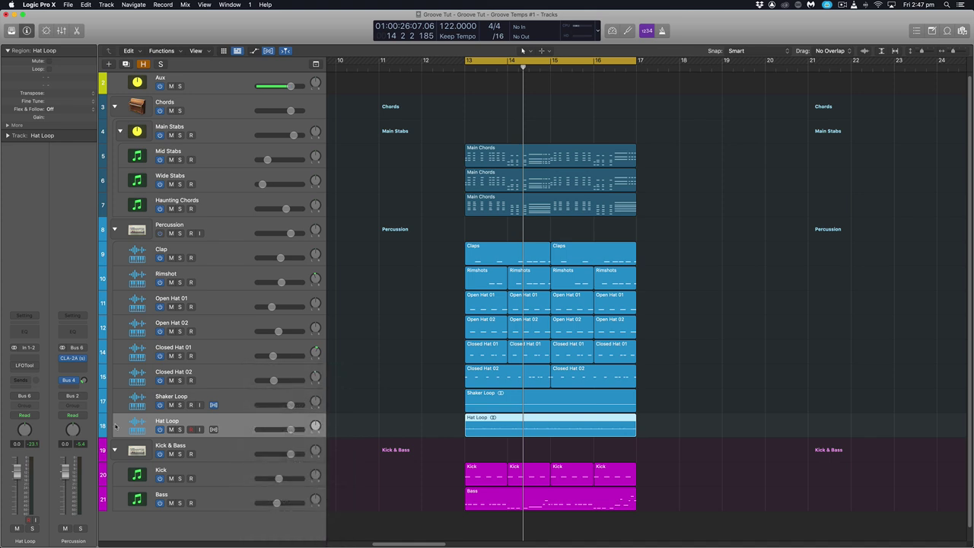
{"action": "mouse_move", "coordinate": [103, 427]}
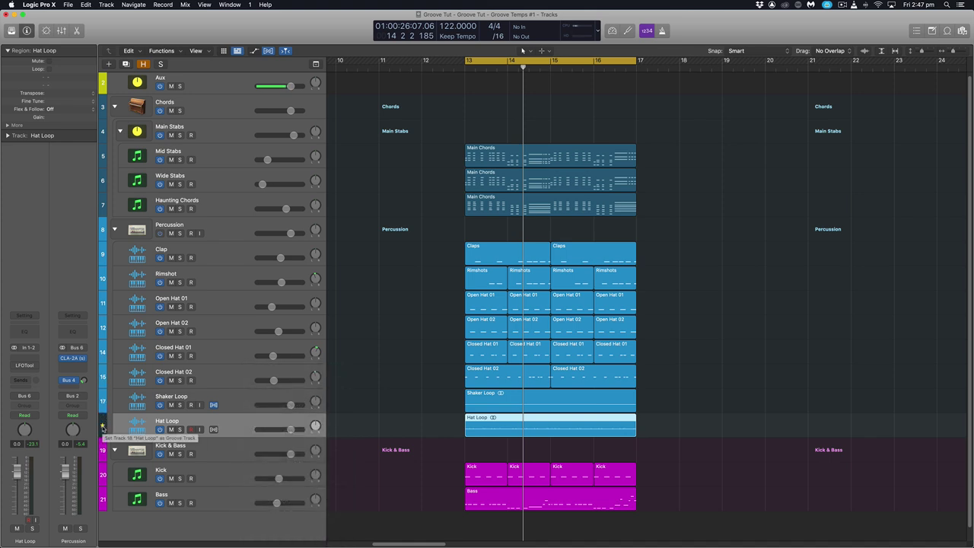
{"action": "left_click", "coordinate": [105, 430]}
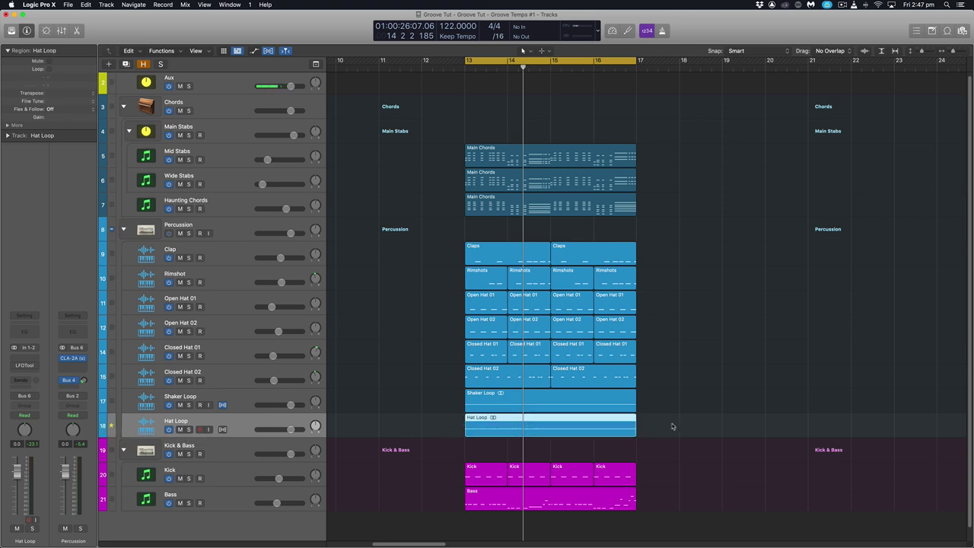
{"action": "mouse_move", "coordinate": [673, 426]}
{"action": "left_mouse_down"}
{"action": "mouse_move", "coordinate": [448, 429]}
{"action": "mouse_move", "coordinate": [676, 426]}
{"action": "left_mouse_up"}
{"action": "left_click_drag", "start_coordinate": [113, 403], "coordinate": [115, 343]}
{"action": "left_click", "coordinate": [112, 308]}
{"action": "left_click_drag", "start_coordinate": [114, 307], "coordinate": [115, 430]}
{"action": "left_click_drag", "start_coordinate": [443, 427], "coordinate": [528, 431]}
{"action": "left_click_drag", "start_coordinate": [412, 397], "coordinate": [555, 427]}
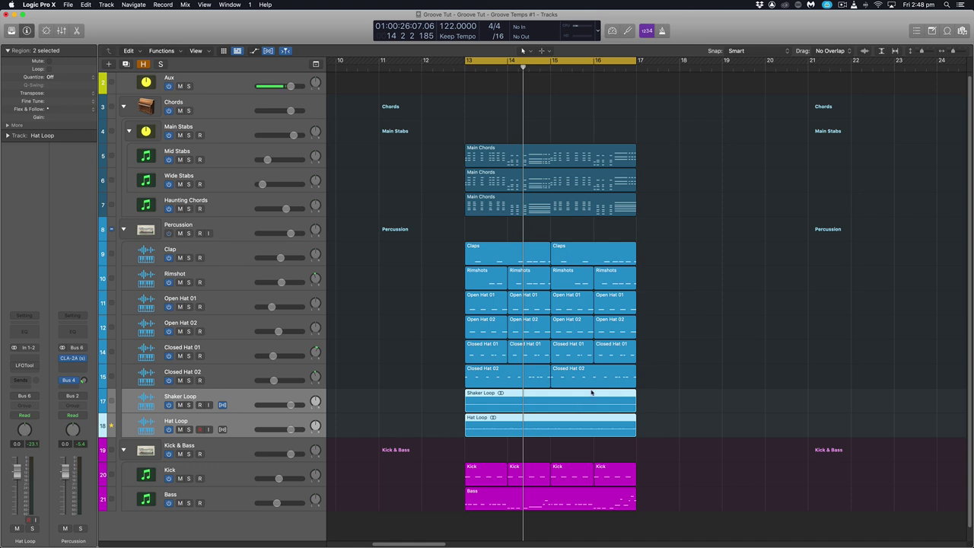
{"action": "left_click", "coordinate": [111, 424]}
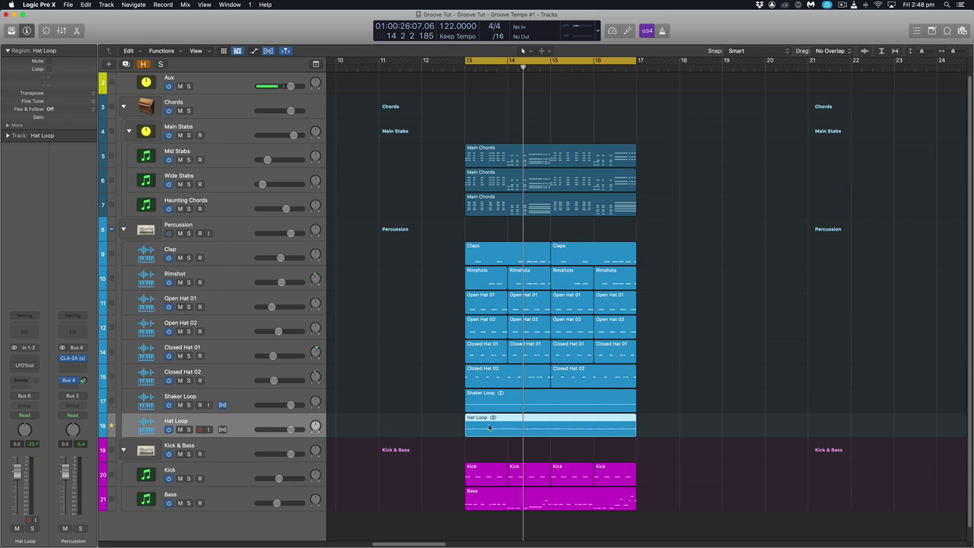
{"action": "left_click_drag", "start_coordinate": [434, 424], "coordinate": [521, 424]}
{"action": "left_click_drag", "start_coordinate": [440, 425], "coordinate": [519, 427]}
{"action": "key", "text": "super+Down"}
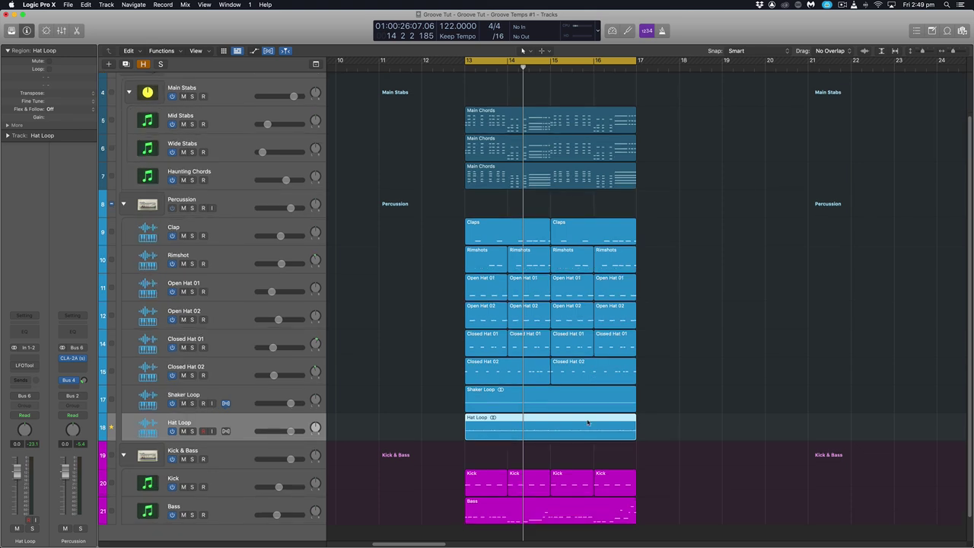
{"action": "key", "text": "super+Up"}
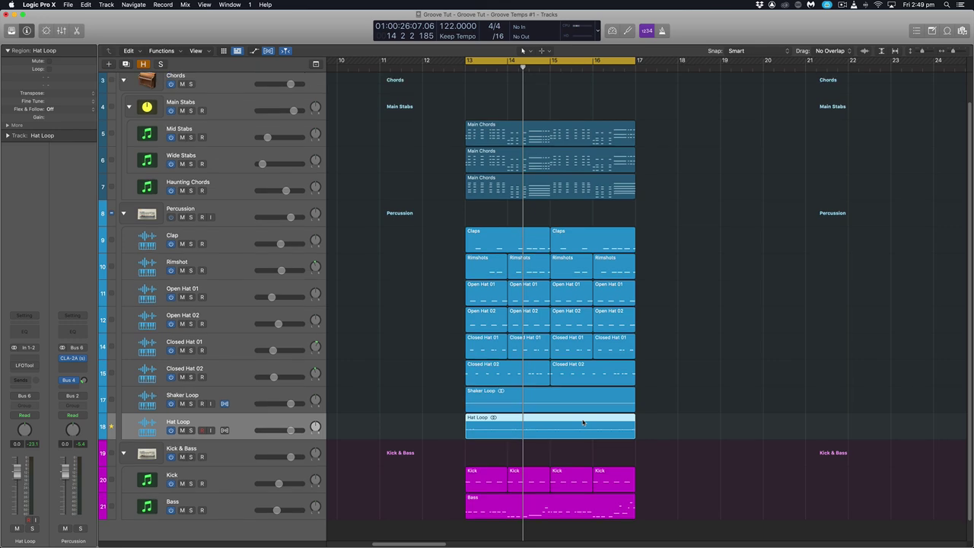